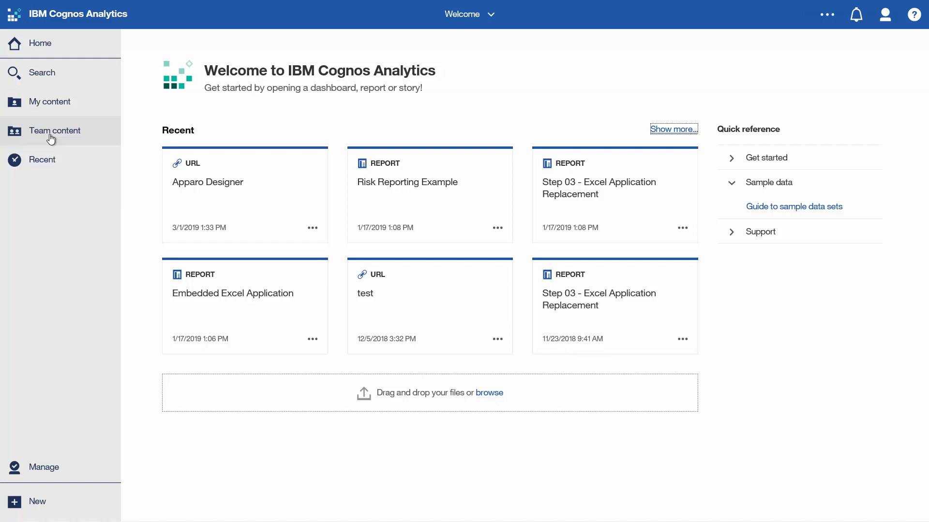
Open Apparo Designer from the team content of IBM Cognos Analytics
key(alt+Tab)
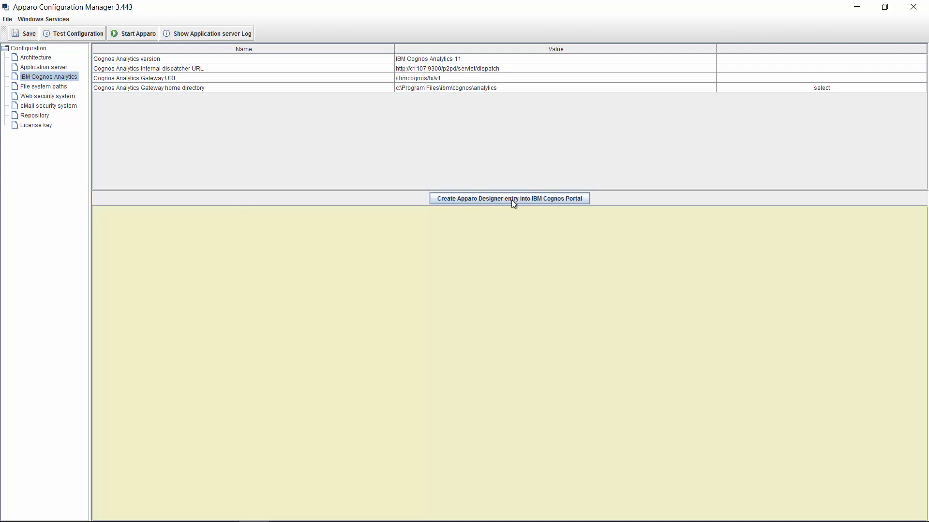
key(alt+Tab)
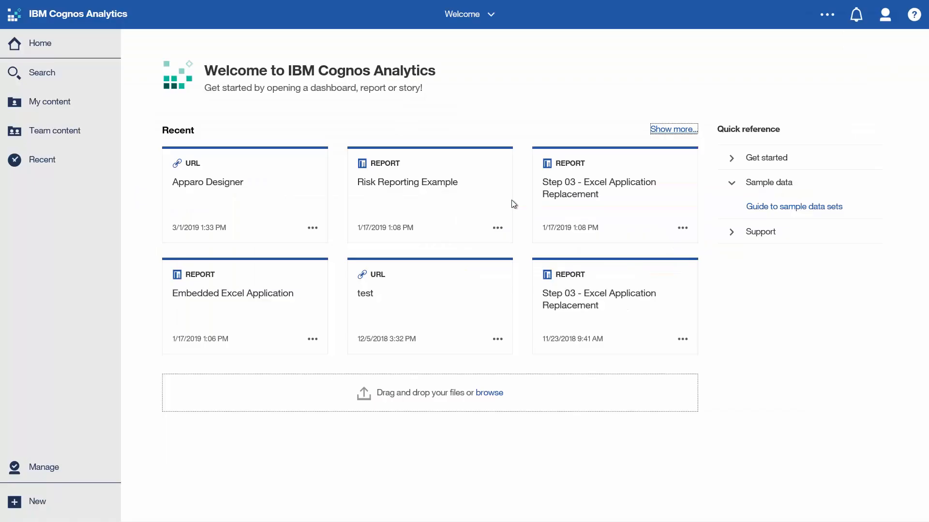
click(66, 137)
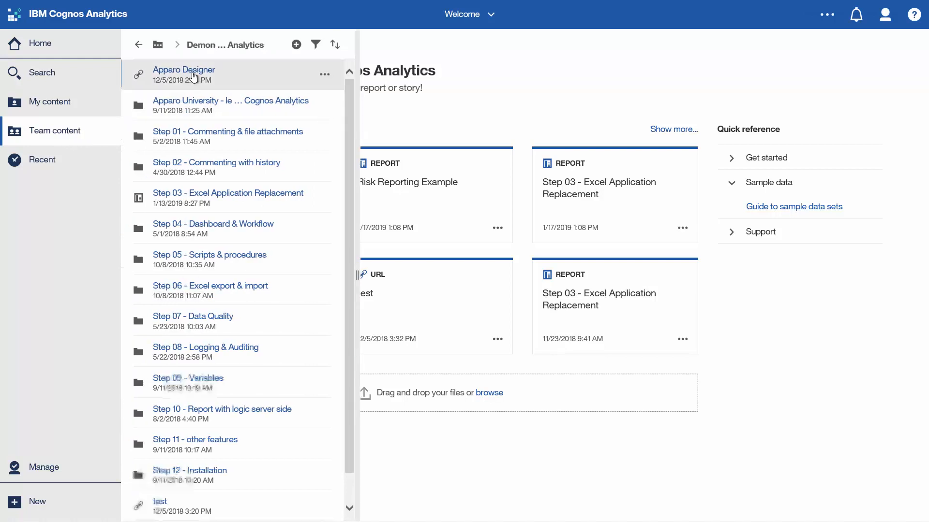
click(186, 70)
click(509, 456)
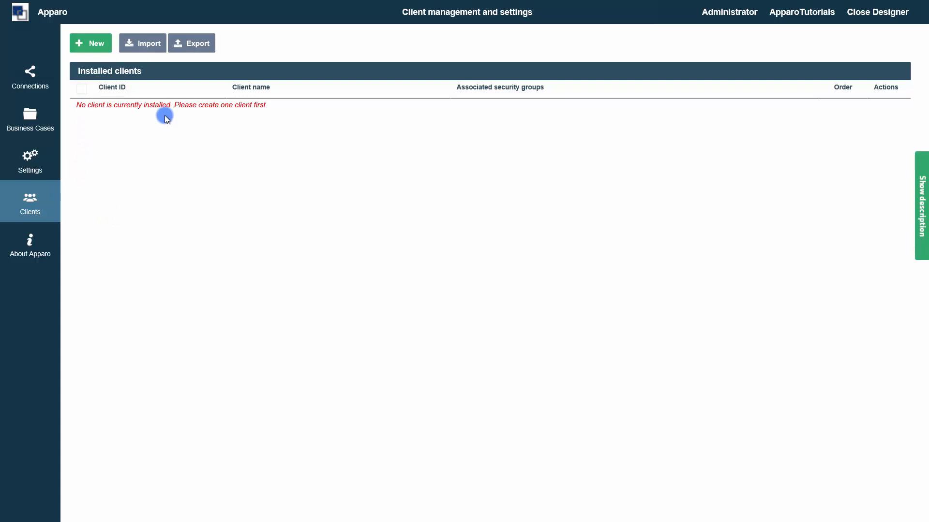
Create a new client with ApparoTutorials as both its identifier and its name, leaving the security groups and description empty
click(95, 51)
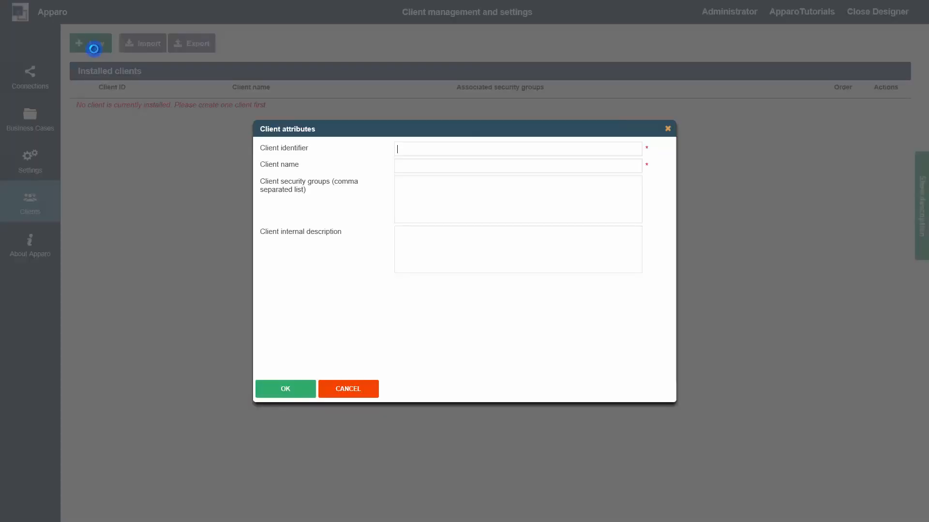
click(409, 150)
text(Appar)
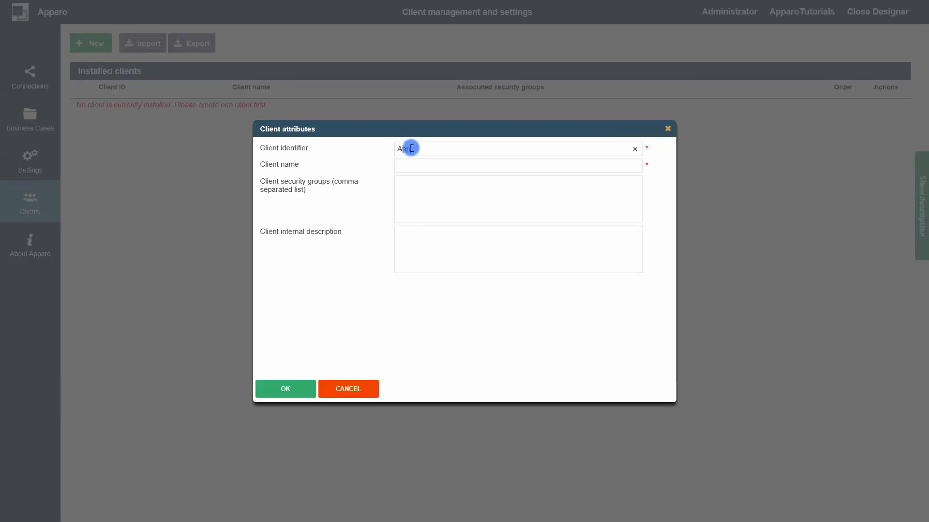
text(oTutorials)
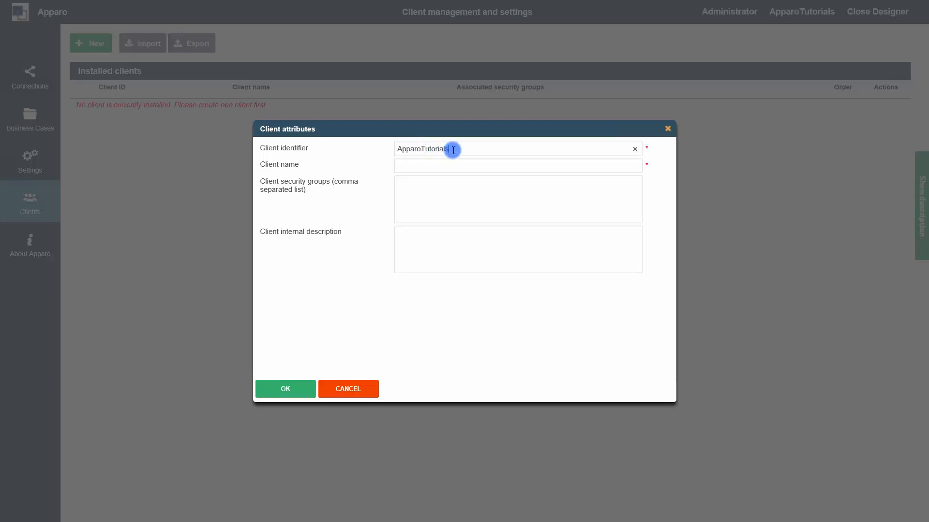
drag(453, 150, 394, 148)
key(ctrl+c)
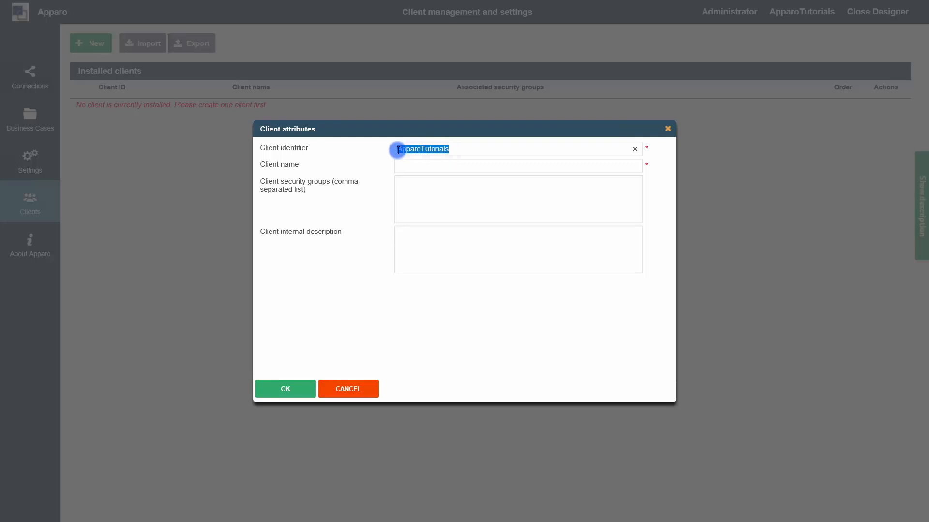
click(408, 167)
key(ctrl+v)
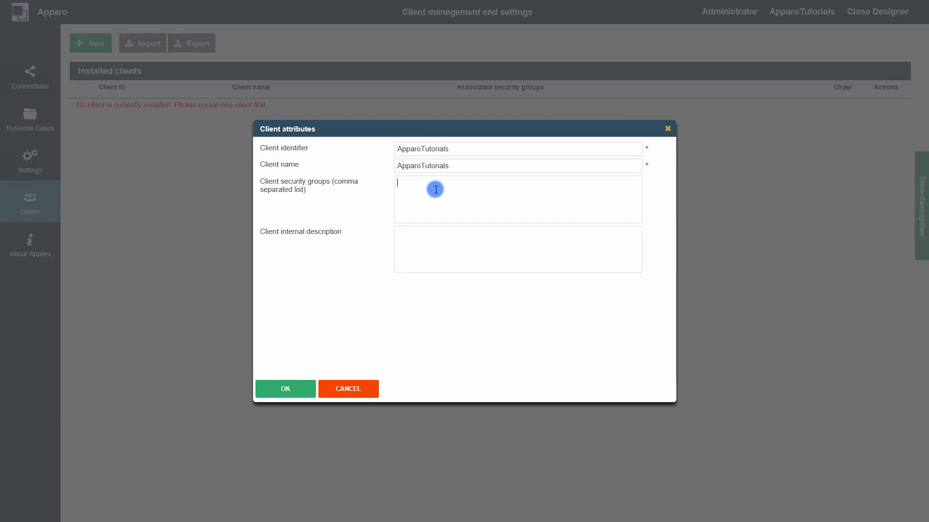
click(415, 243)
click(291, 390)
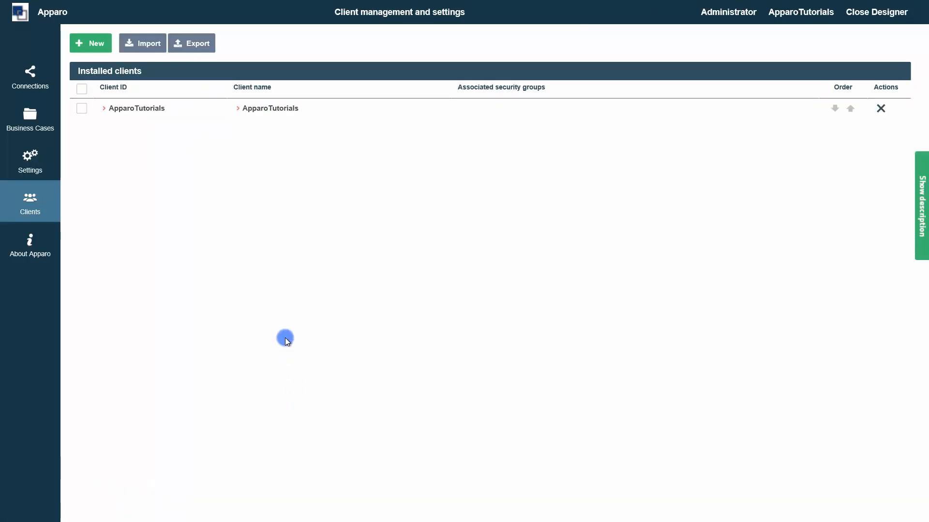
Import the English language file client-english.xml into the ApparoTutorials client and save the client settings
click(136, 110)
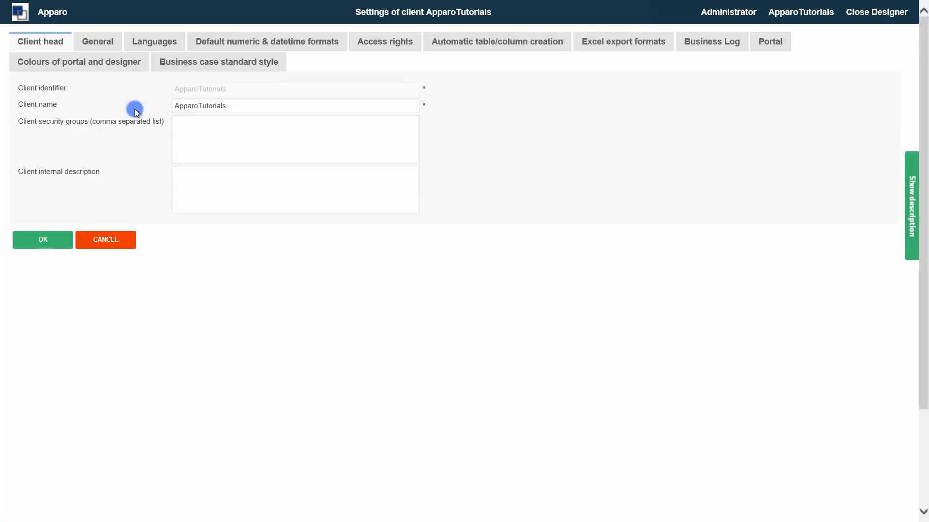
click(146, 44)
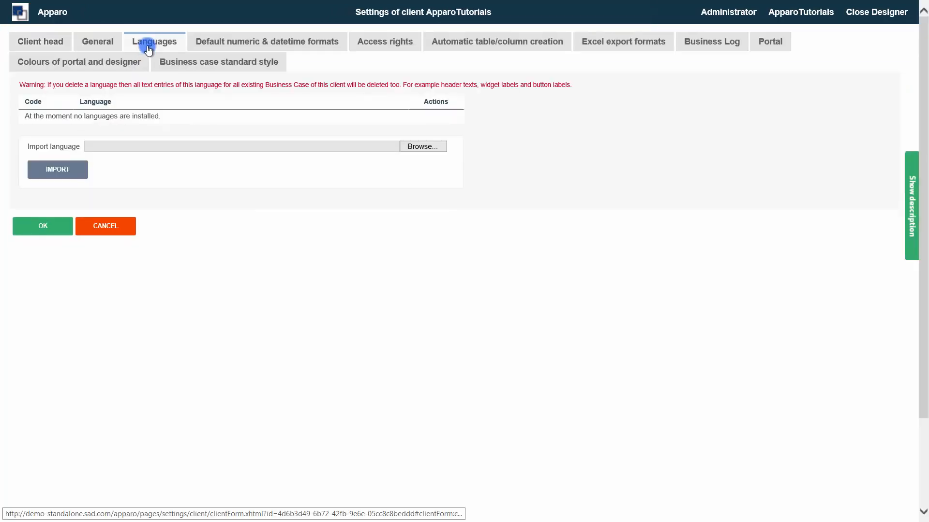
click(419, 146)
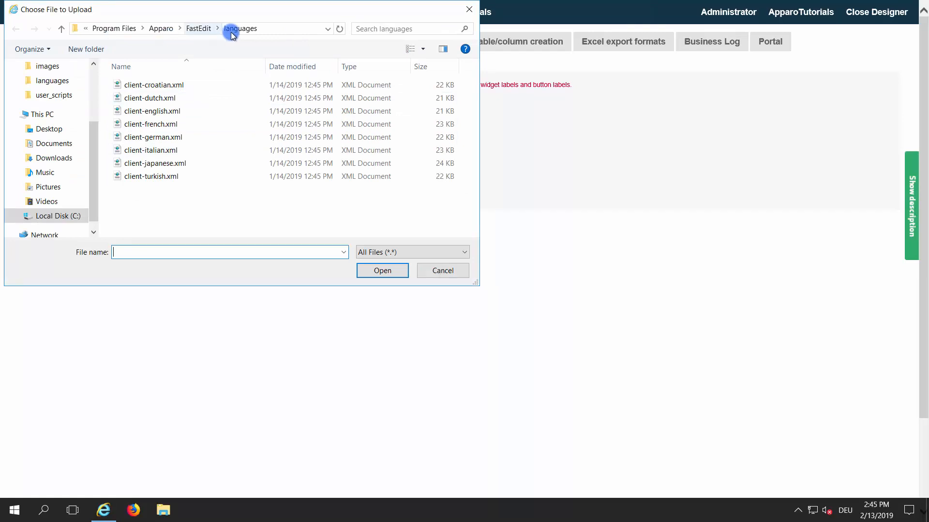
click(162, 111)
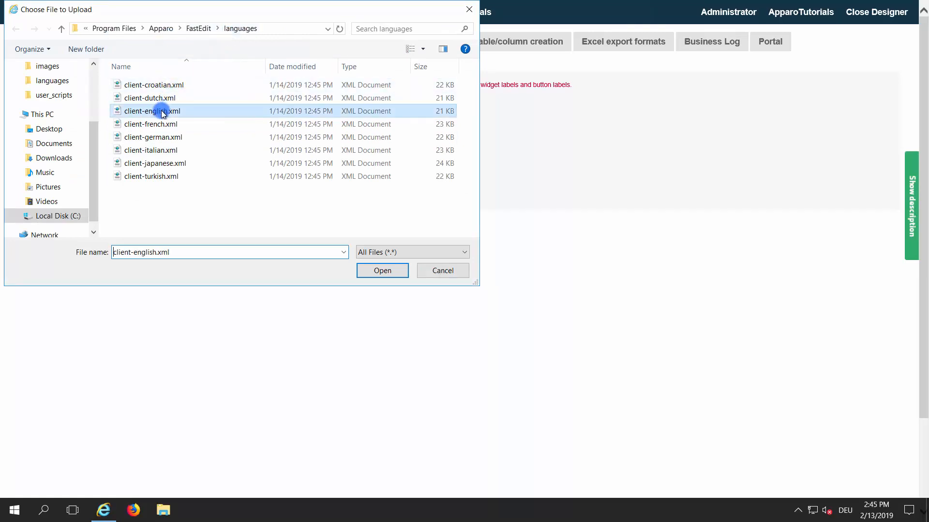
click(372, 270)
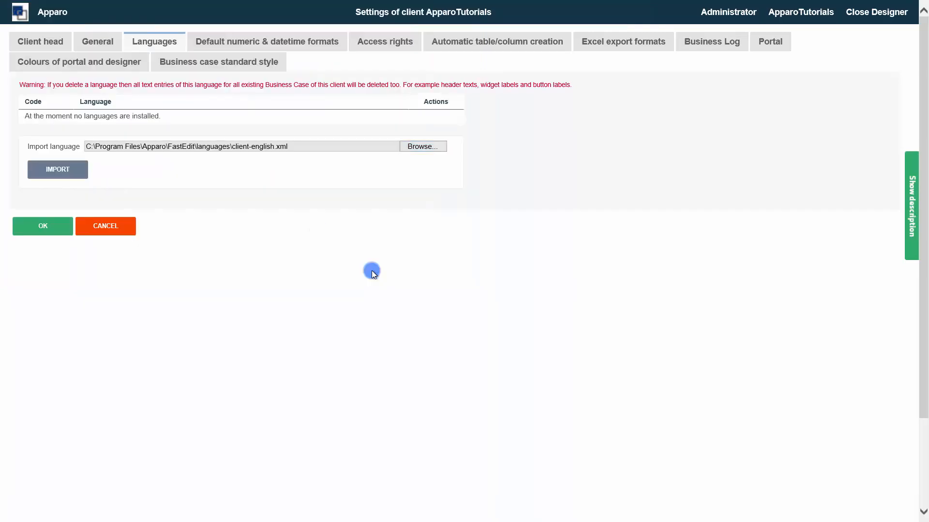
click(64, 171)
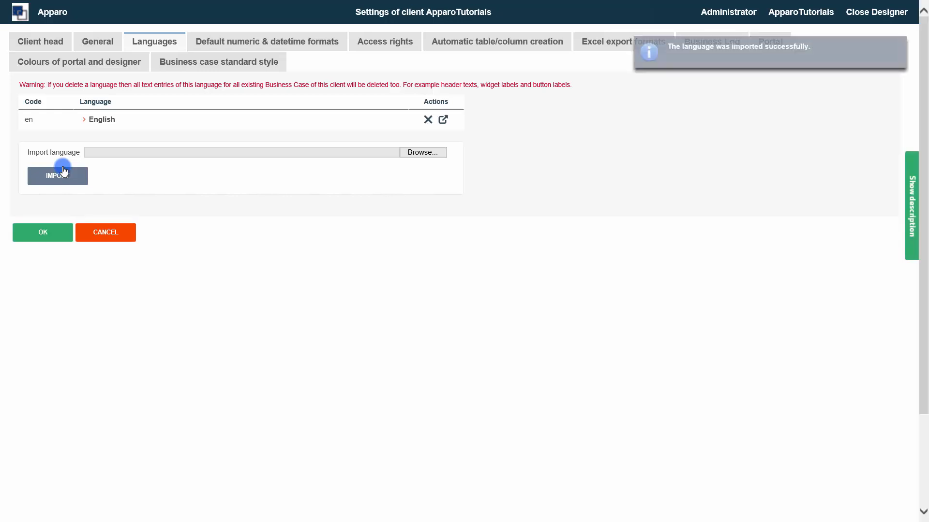
click(41, 236)
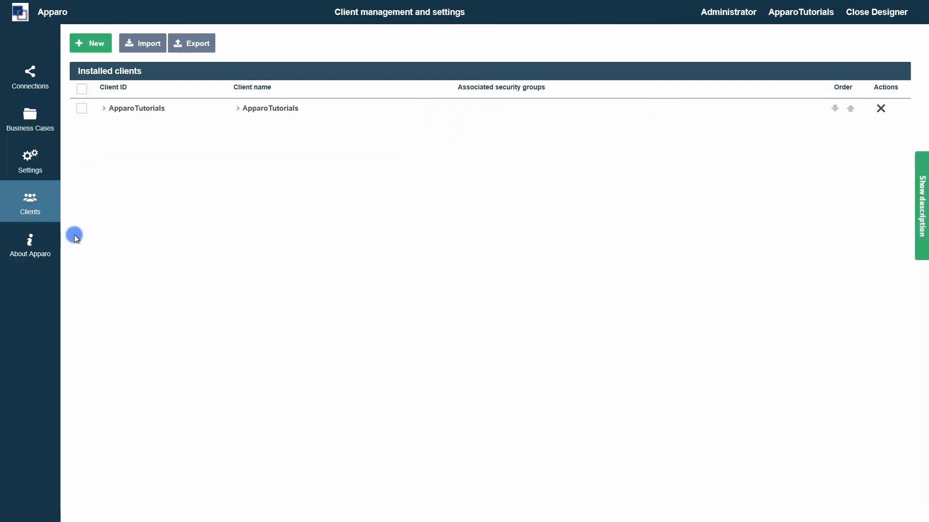
Create Oracle connection Demo_Connection_1 to host demo.clupgnkmrc25.eu-west-1.rds.amazonaws.com, port 1521, database demo, schema FEDEMO, user fedemo, and enter the database password
click(31, 76)
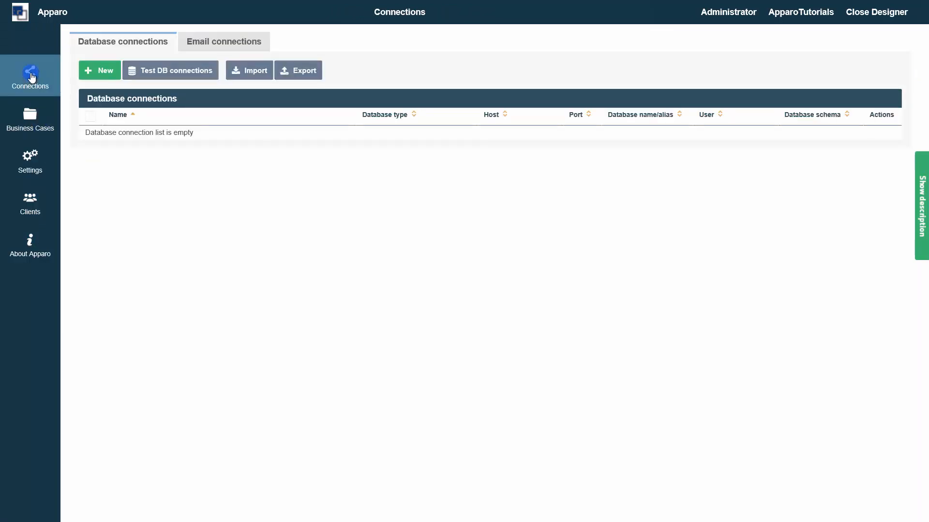
click(89, 71)
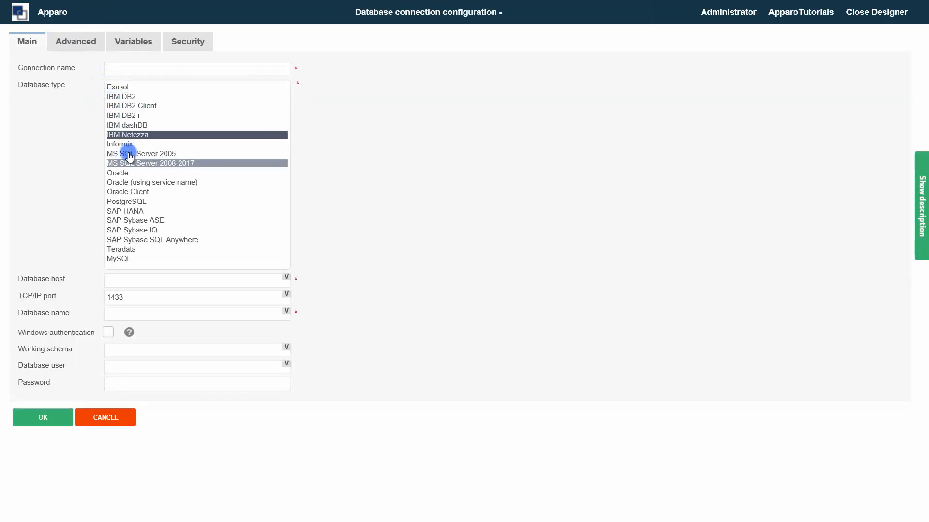
click(132, 174)
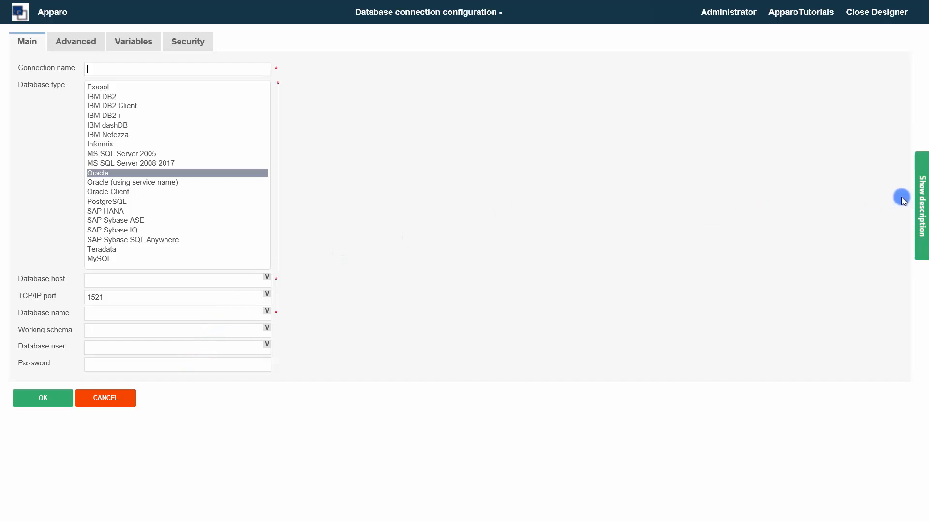
click(919, 198)
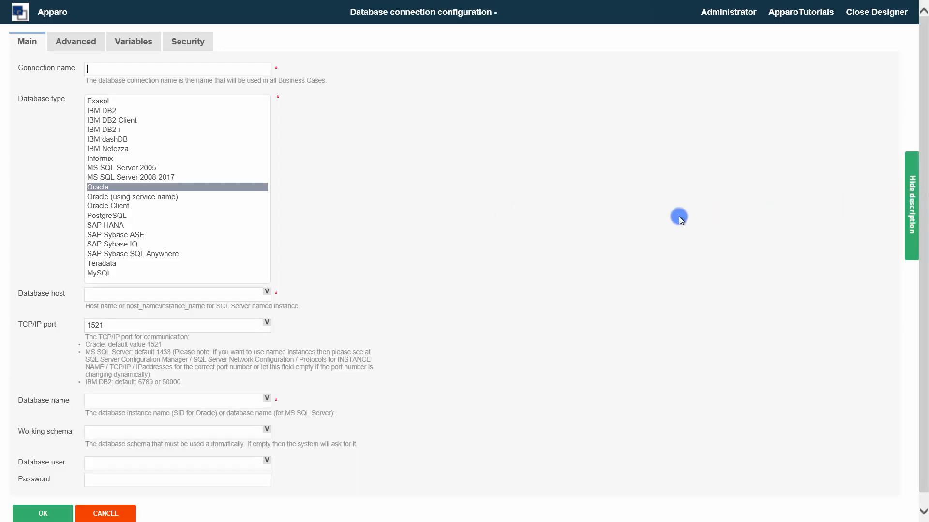
scroll(420, 264, down, 1)
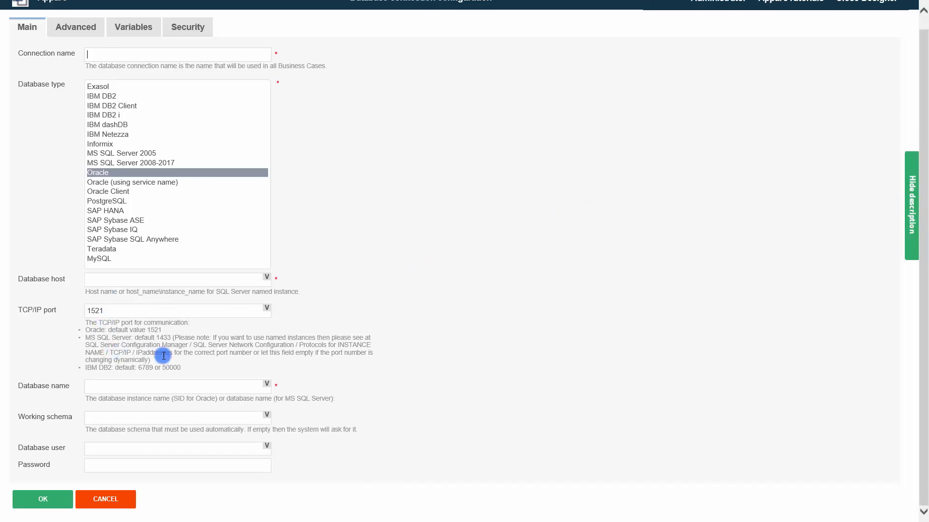
scroll(164, 356, up, 1)
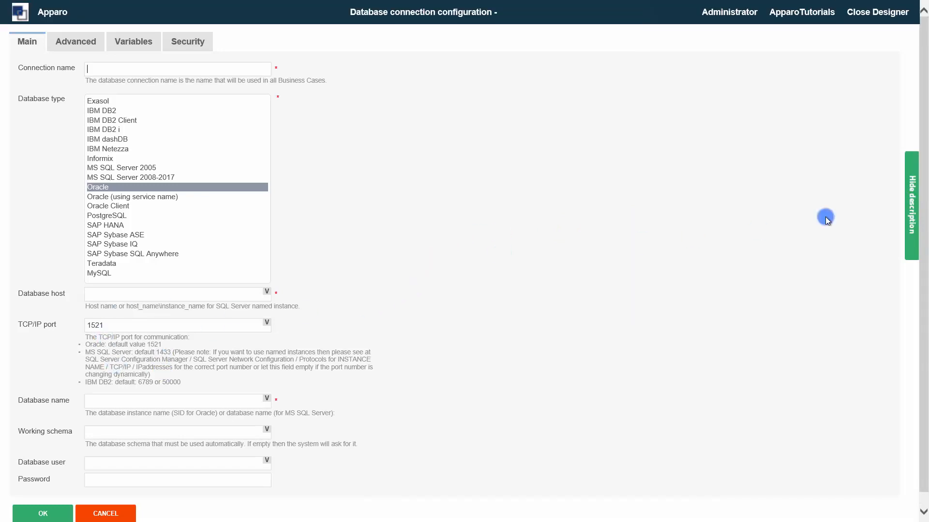
click(910, 192)
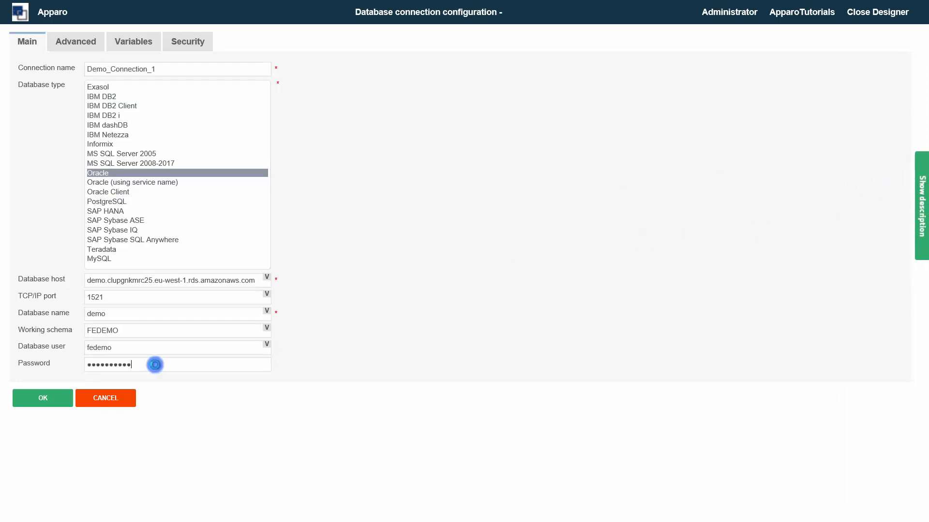
click(48, 399)
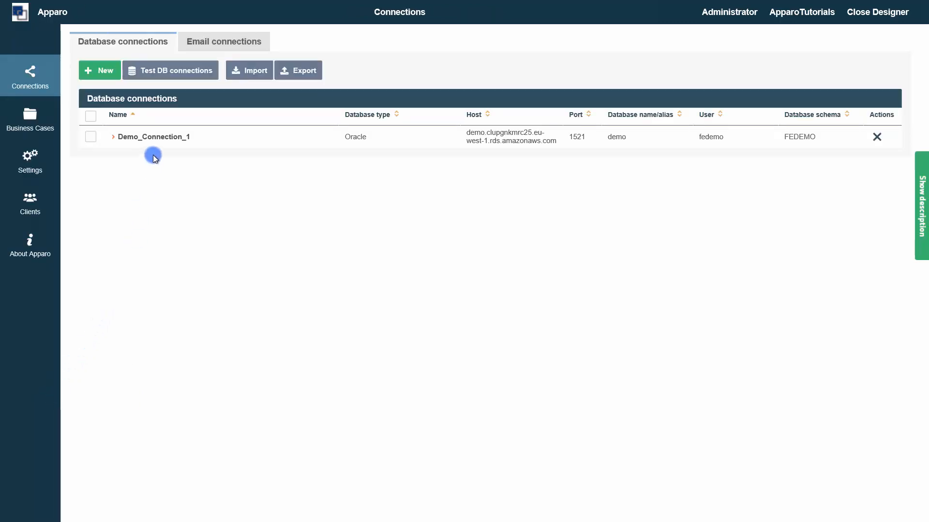
Test the Demo_Connection_1 database connection and close the test result
click(93, 138)
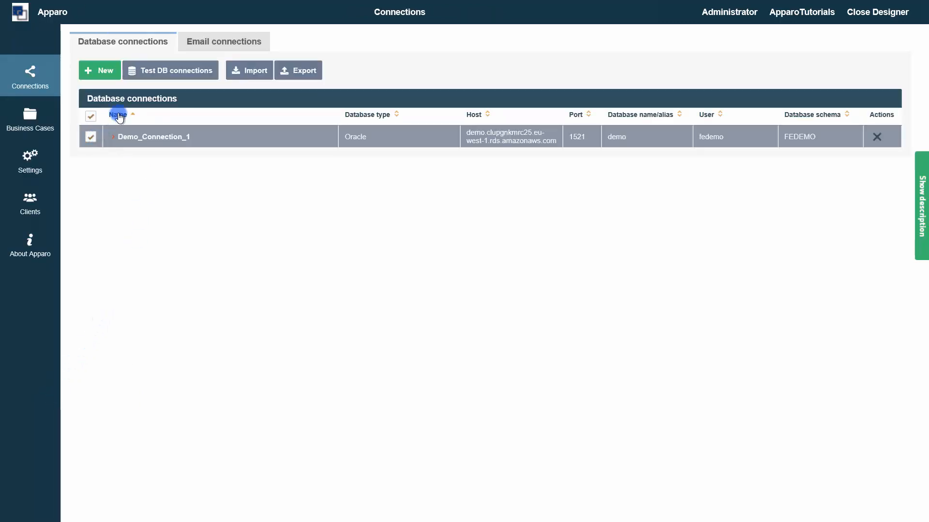
click(153, 78)
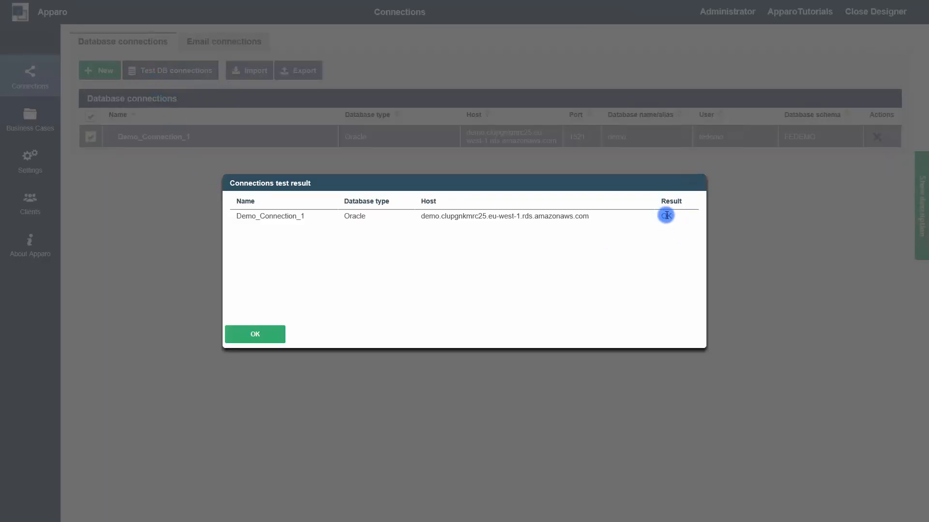
click(279, 331)
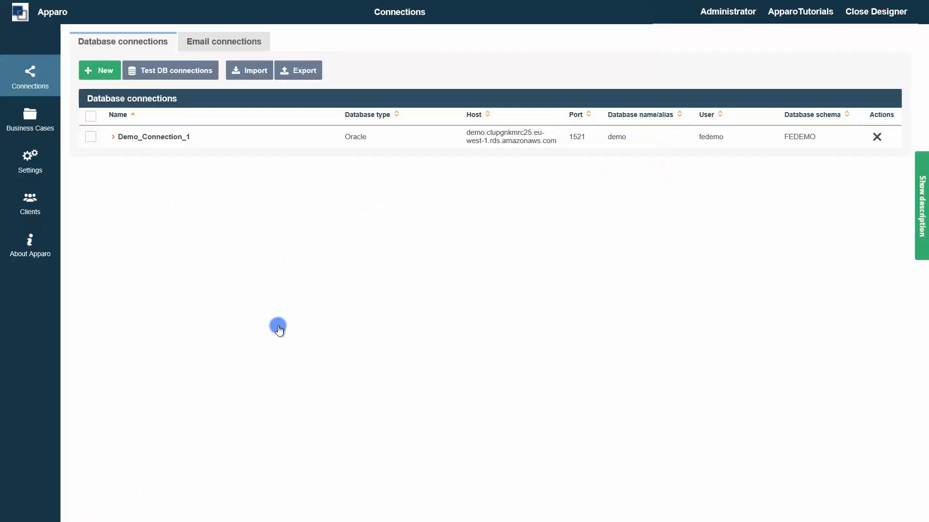
Start a new Table Business Case in the ApparoTutorials folder with identifier My_1st_Table_BC and name Demo BC 1
click(40, 124)
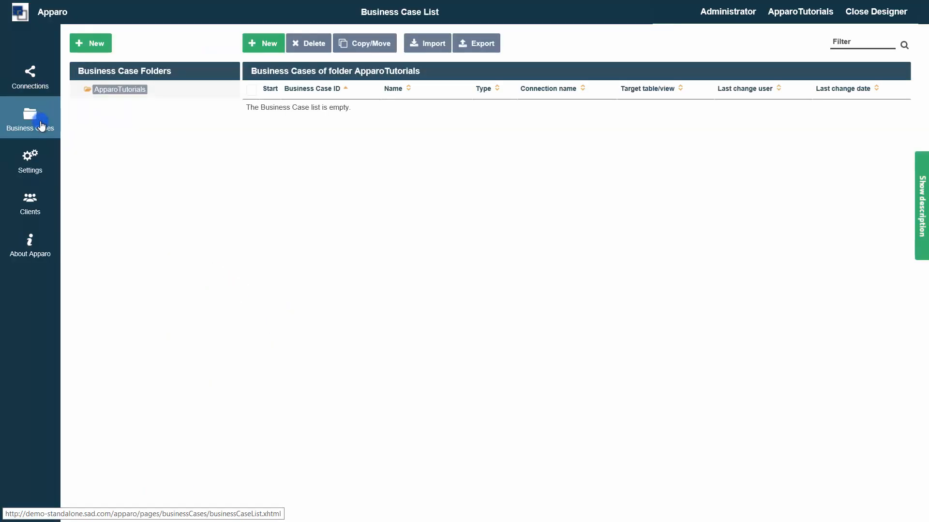
click(257, 47)
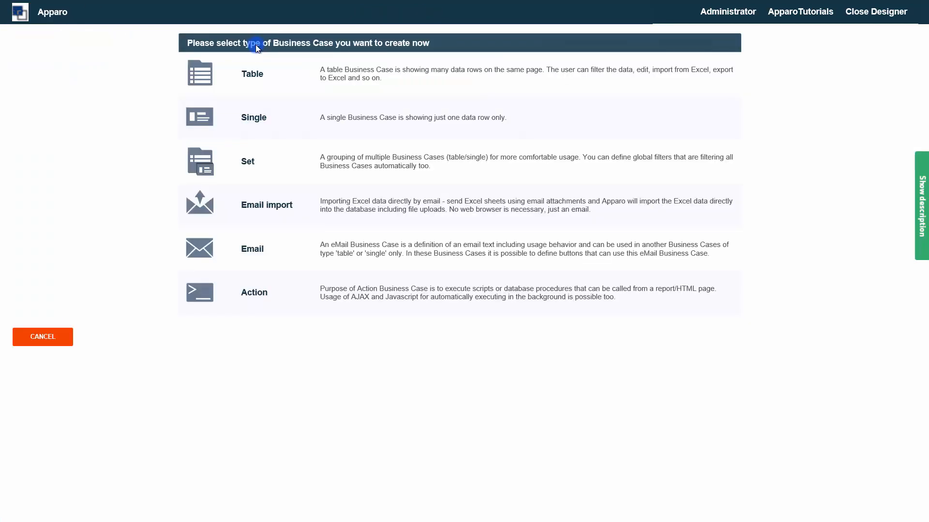
click(252, 74)
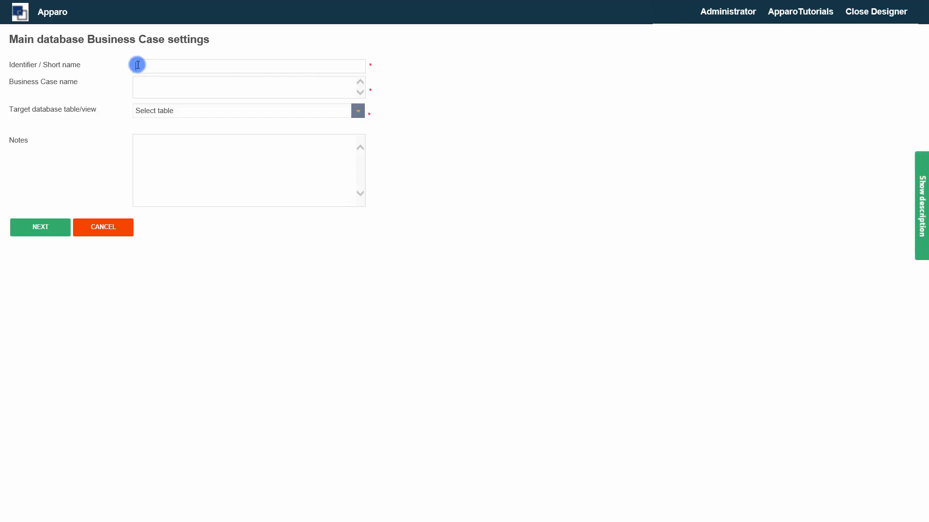
click(137, 65)
text(My_)
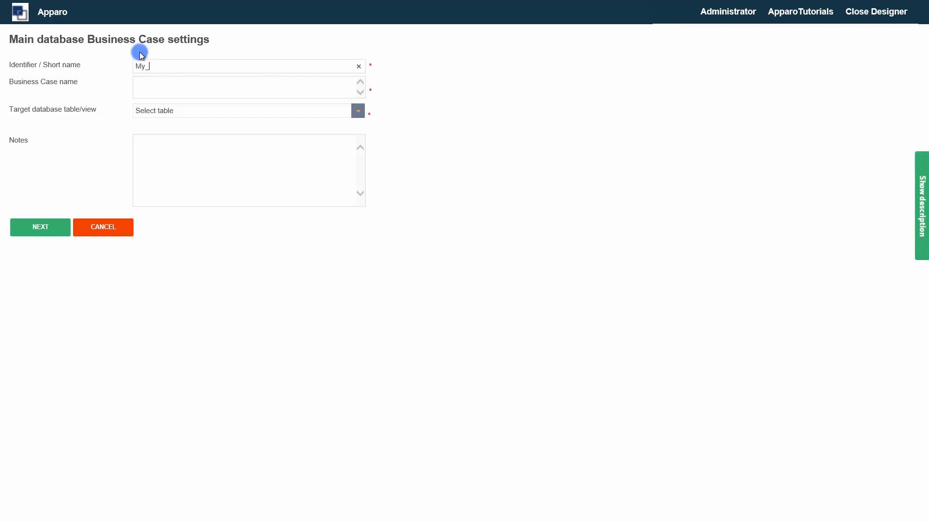
text(1st_Table_BC)
click(145, 89)
text(Demo BC 1)
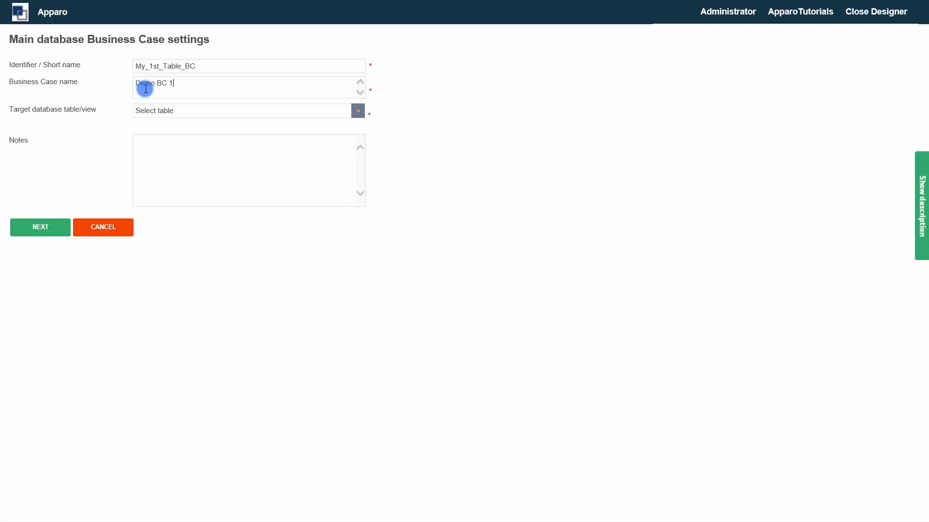
Choose the sample table holding the product columns as the target database table and continue to the Business Case designer
click(357, 111)
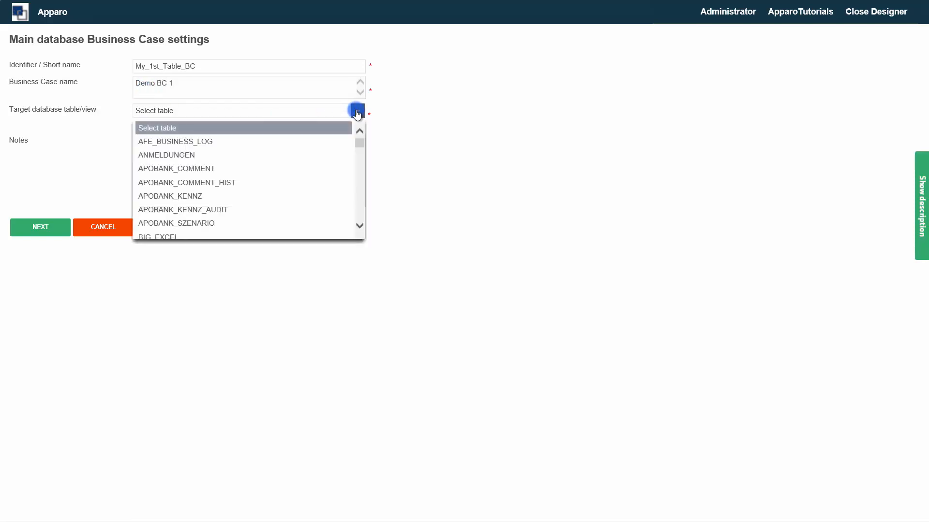
key(s)
scroll(289, 187, down, 10)
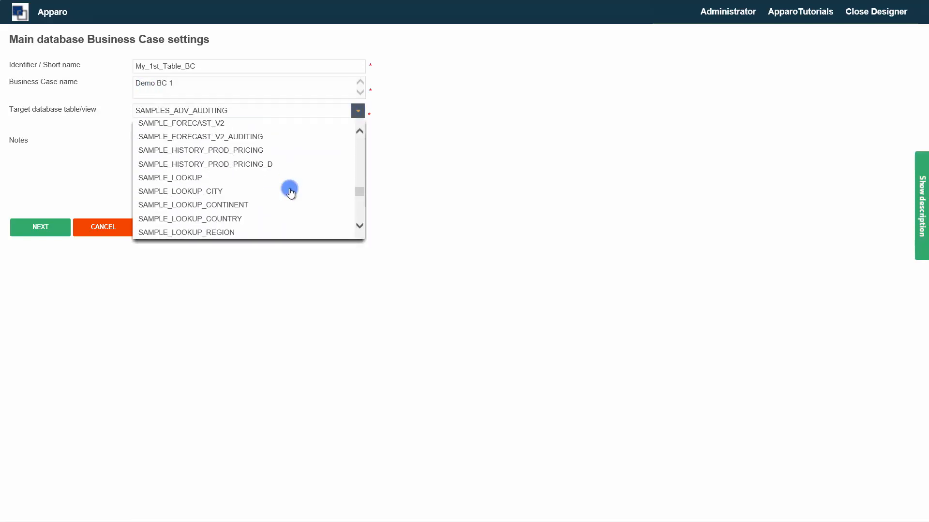
scroll(290, 188, up, 2)
scroll(291, 189, down, 5)
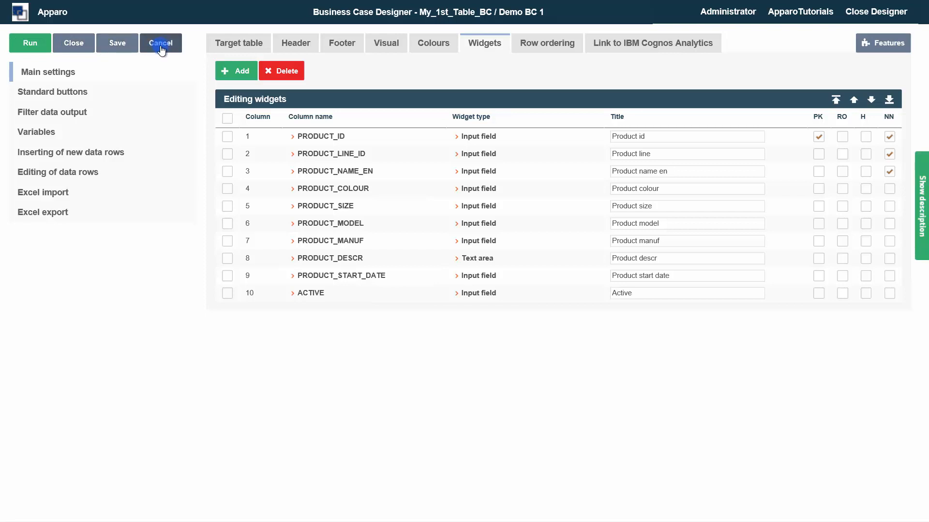
Review the standard buttons, data output filter and Excel import settings of the Business Case, and return to the main settings
click(48, 97)
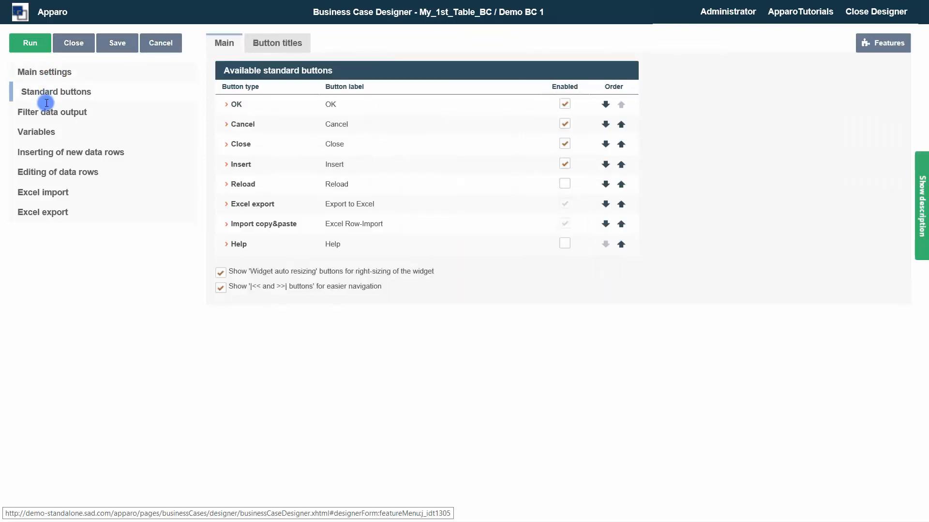
click(43, 112)
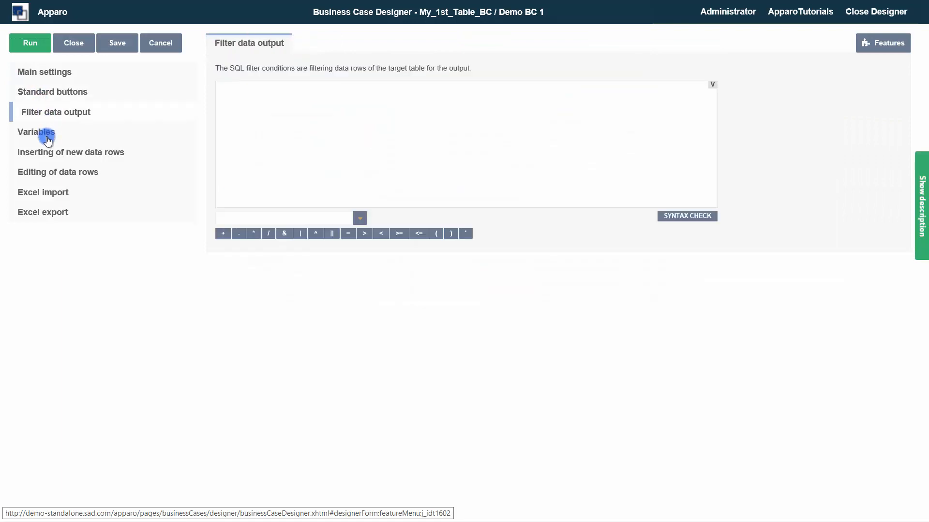
click(44, 194)
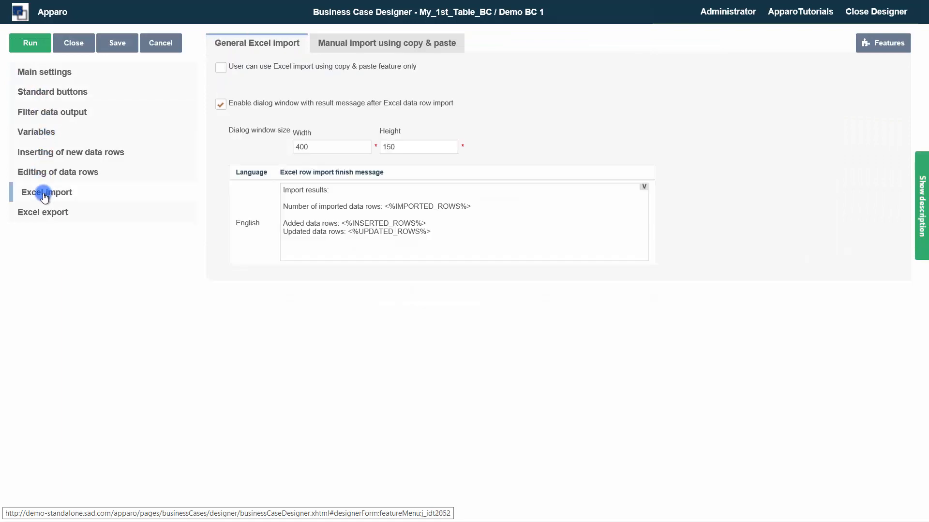
click(38, 72)
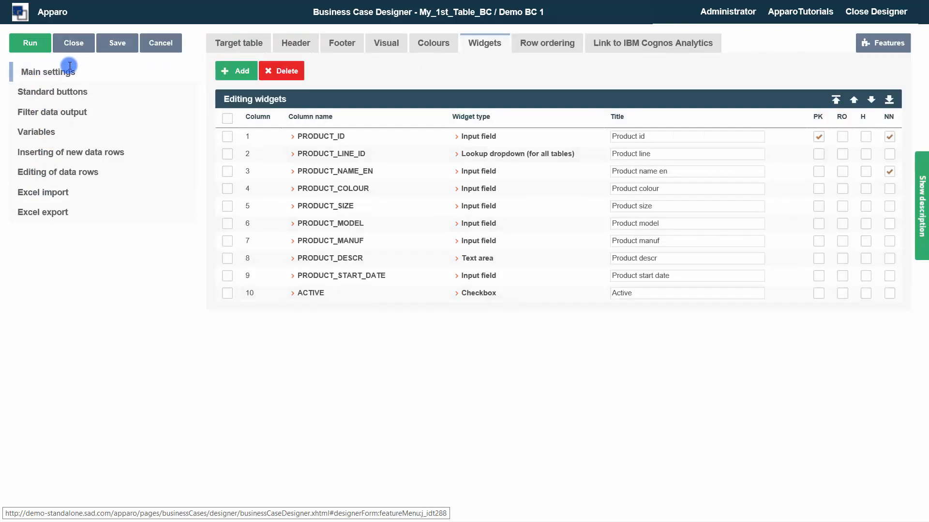
Enable the feature that lets users select and delete data rows, and open its manual deletion settings
click(887, 48)
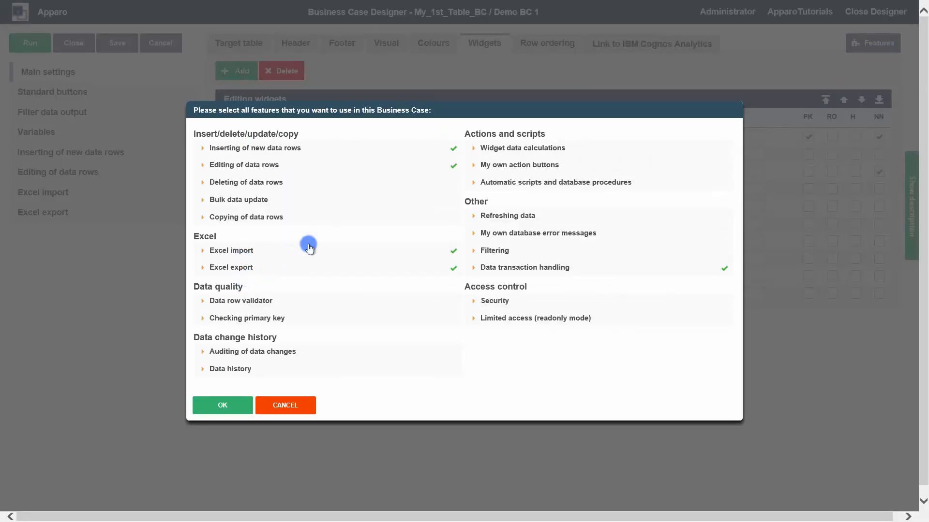
click(314, 184)
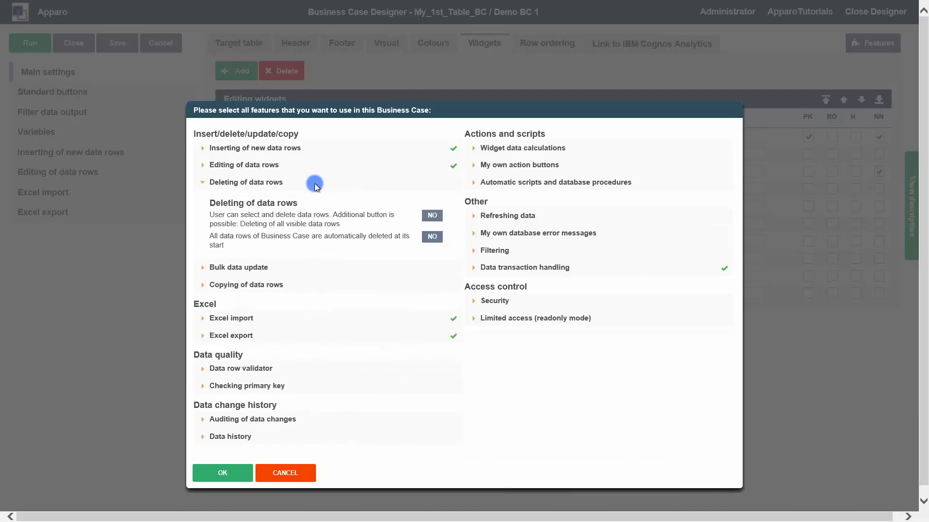
click(428, 216)
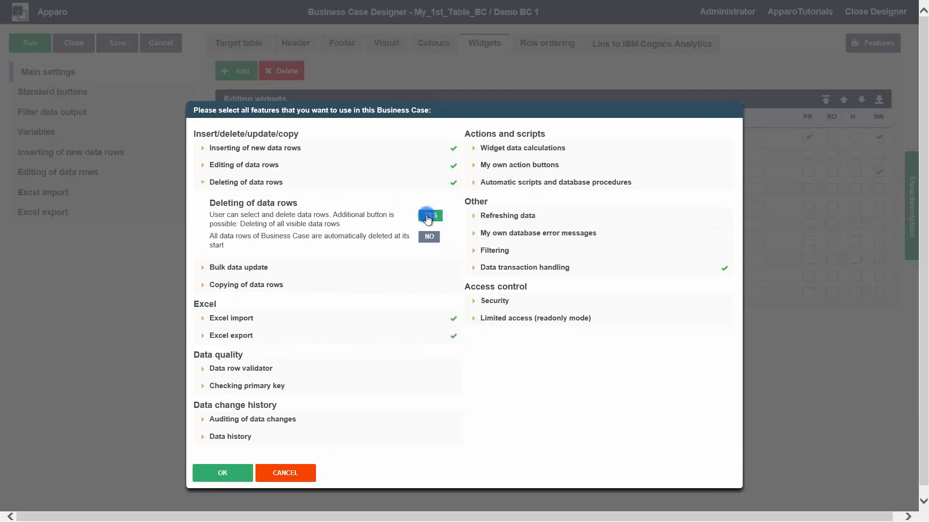
click(223, 473)
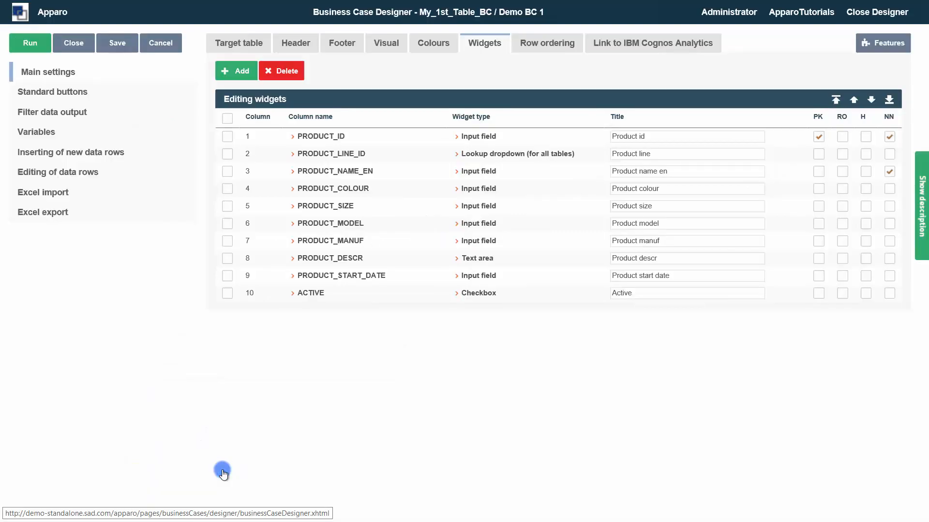
click(121, 194)
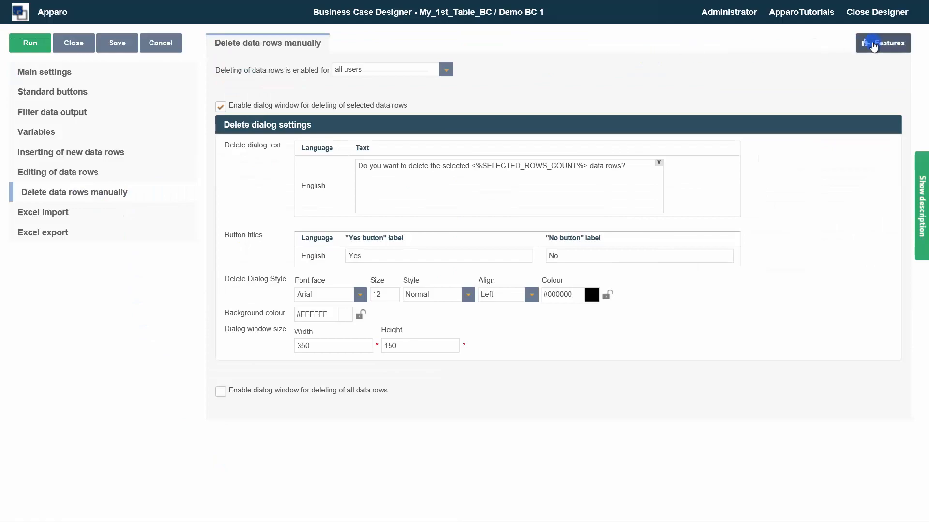
Disable the Business Case feature that lets users select and delete data rows
click(875, 43)
click(280, 186)
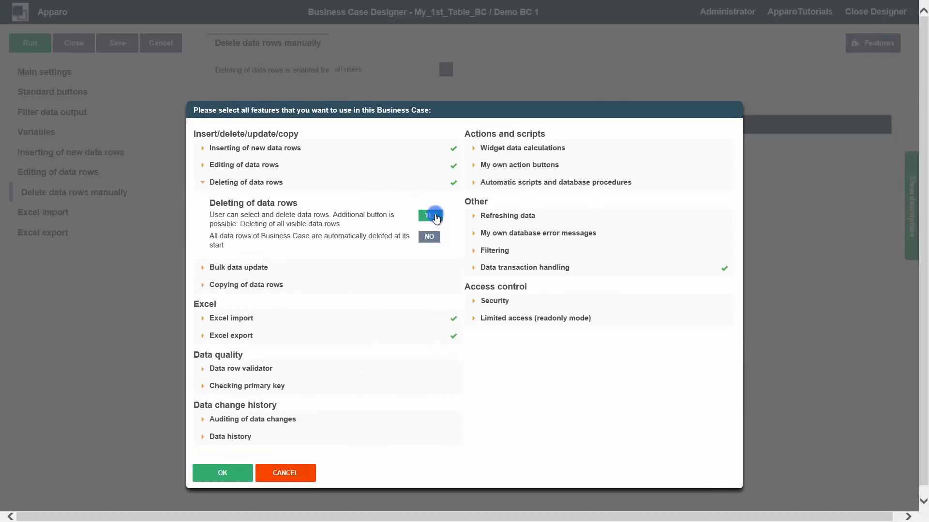
click(430, 215)
click(197, 474)
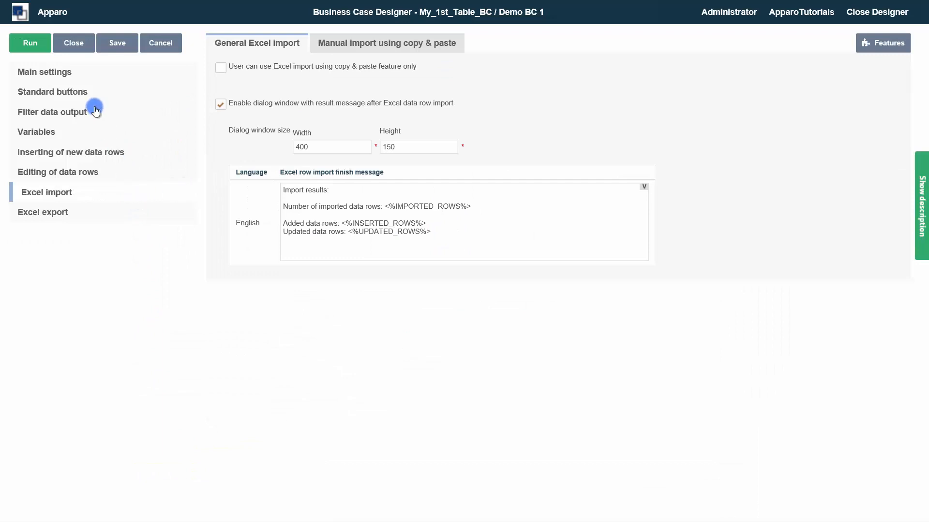
Look through the main settings for the target table, header, visual options, colours and editing widgets
click(62, 73)
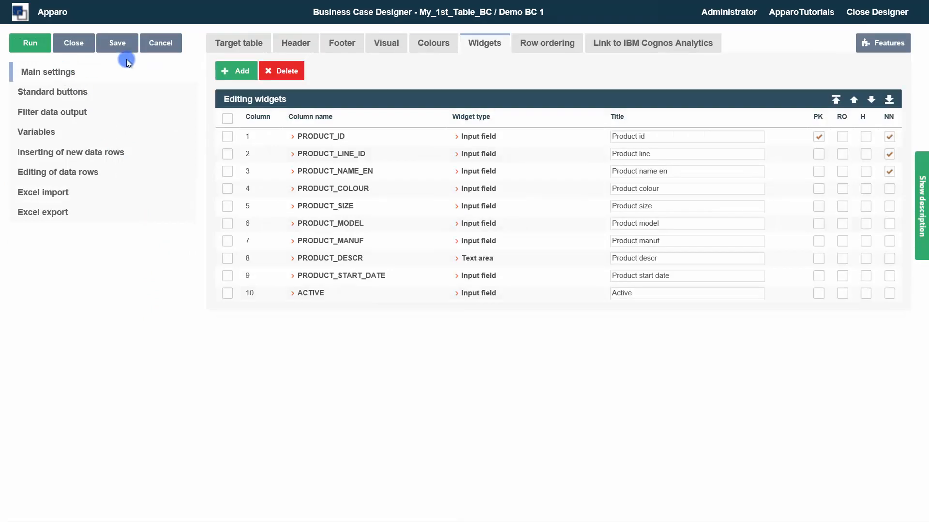
click(238, 43)
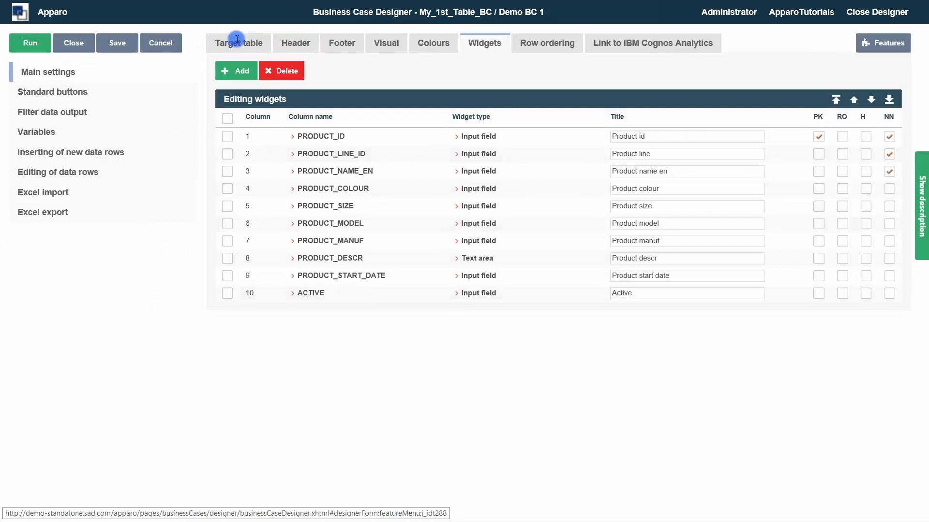
click(281, 42)
click(394, 43)
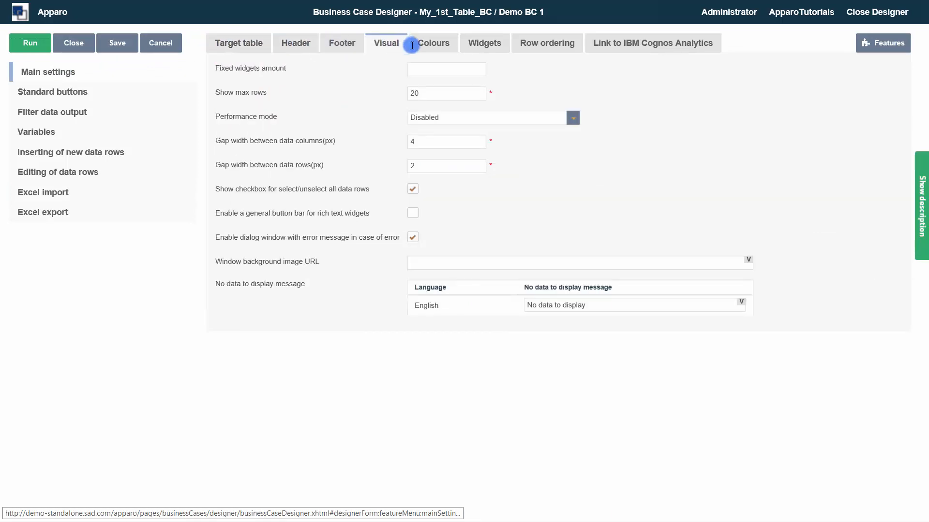
click(424, 45)
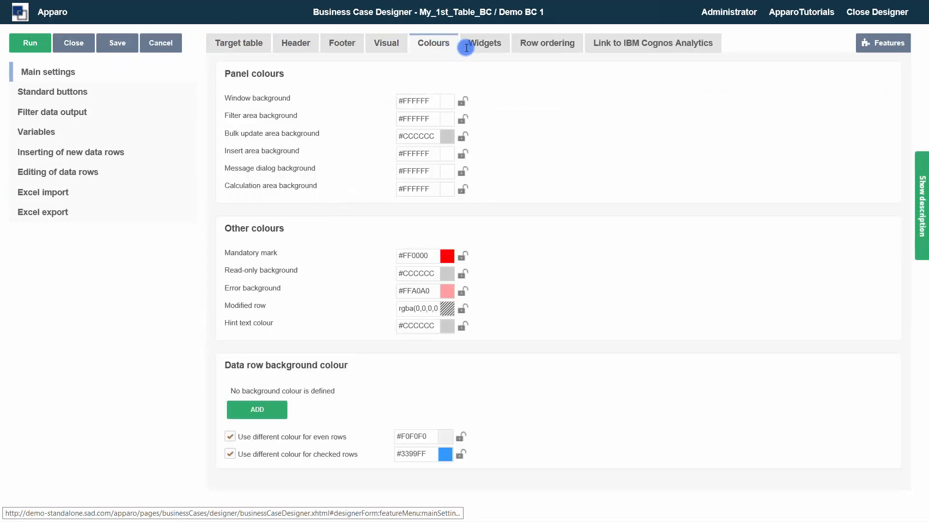
click(487, 46)
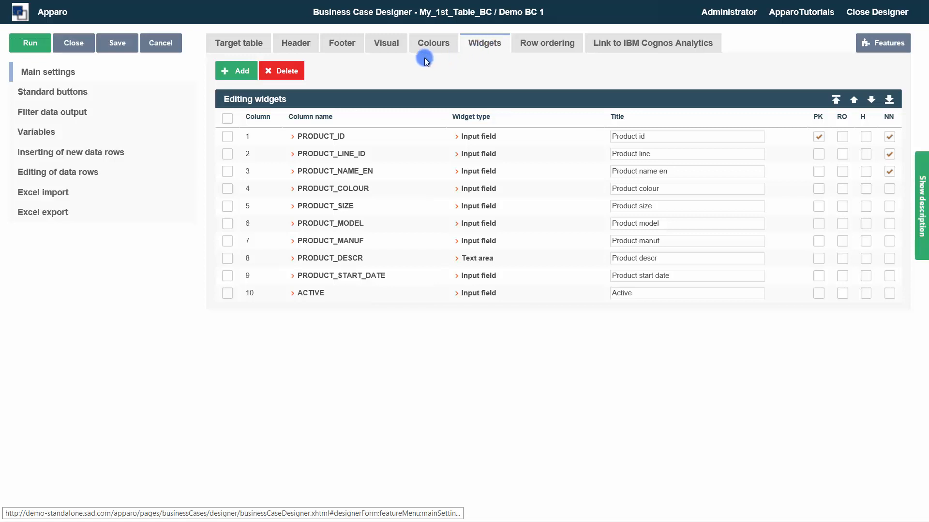
click(233, 73)
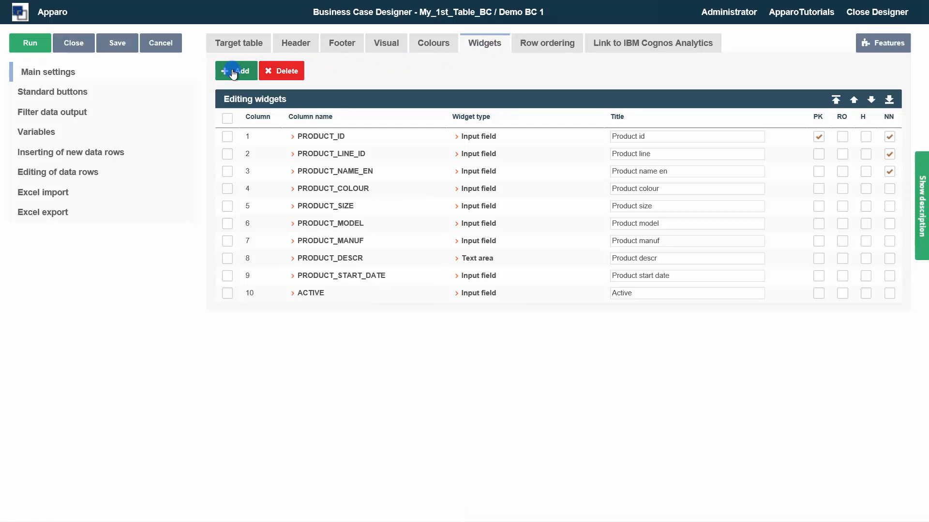
click(279, 74)
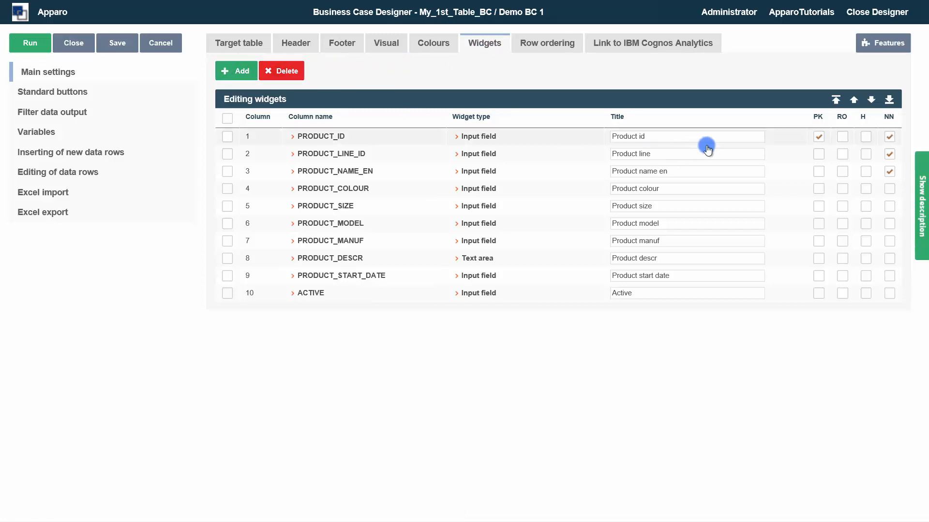
Mark PRODUCT_LINE_ID as part of the primary key and clear that mark again
click(816, 138)
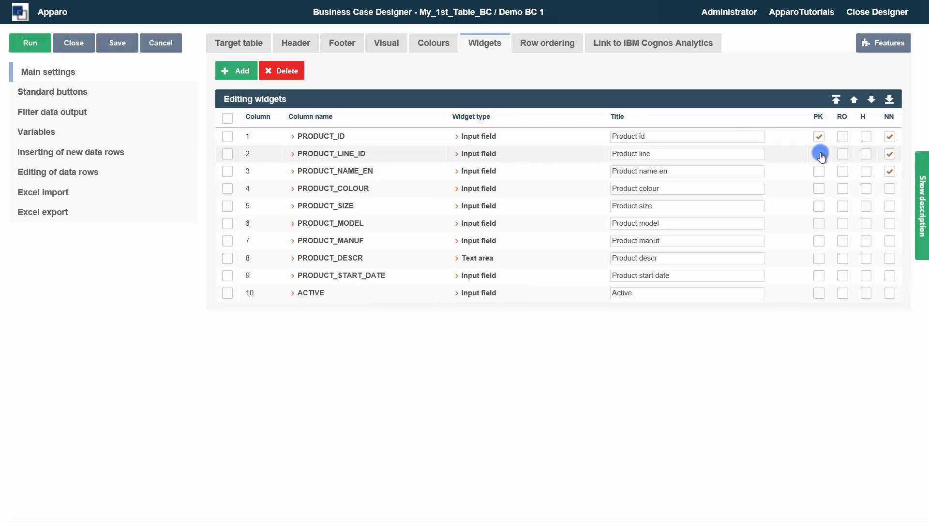
click(819, 172)
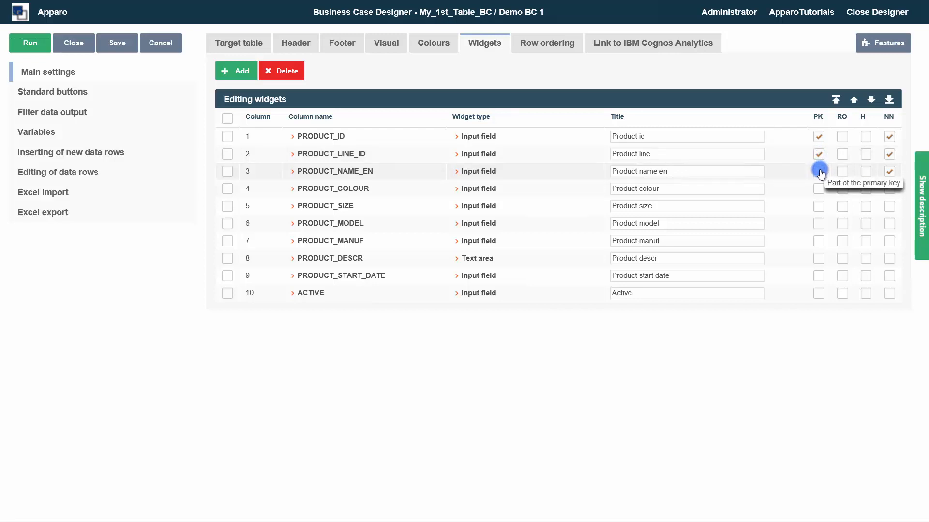
click(818, 154)
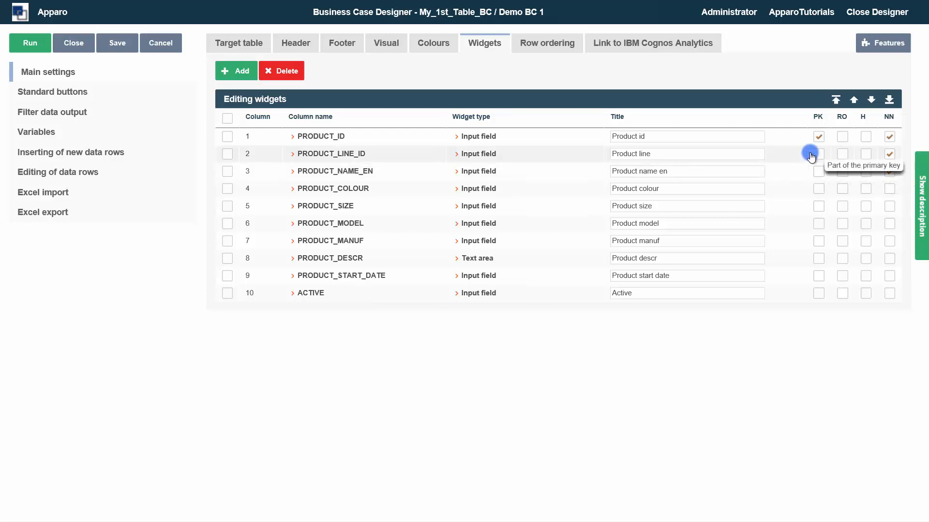
Try reordering the PRODUCT_ID widget in the editing widgets list and return it to the first position
click(227, 139)
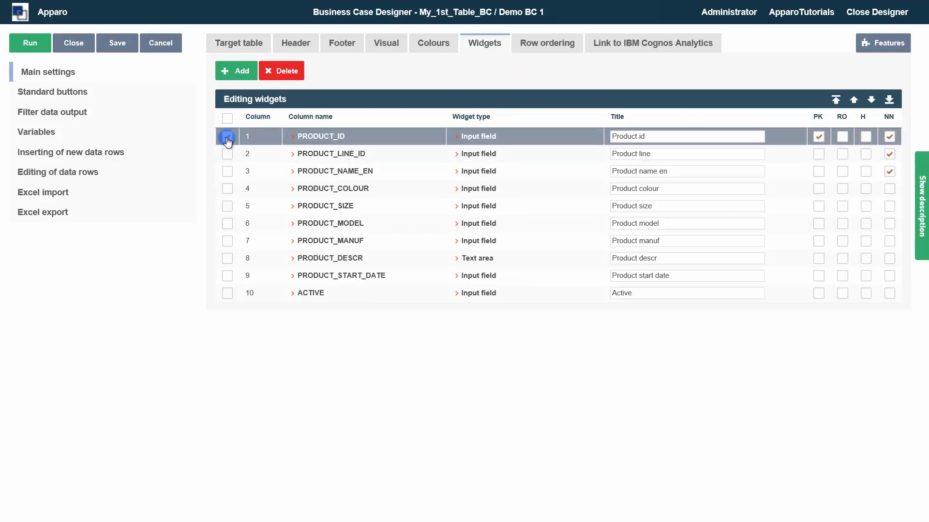
click(871, 101)
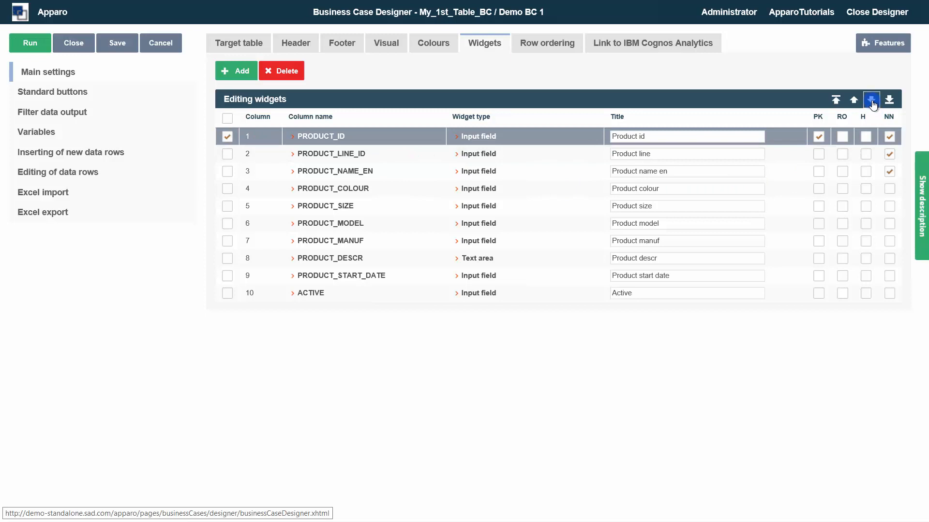
click(888, 104)
click(836, 102)
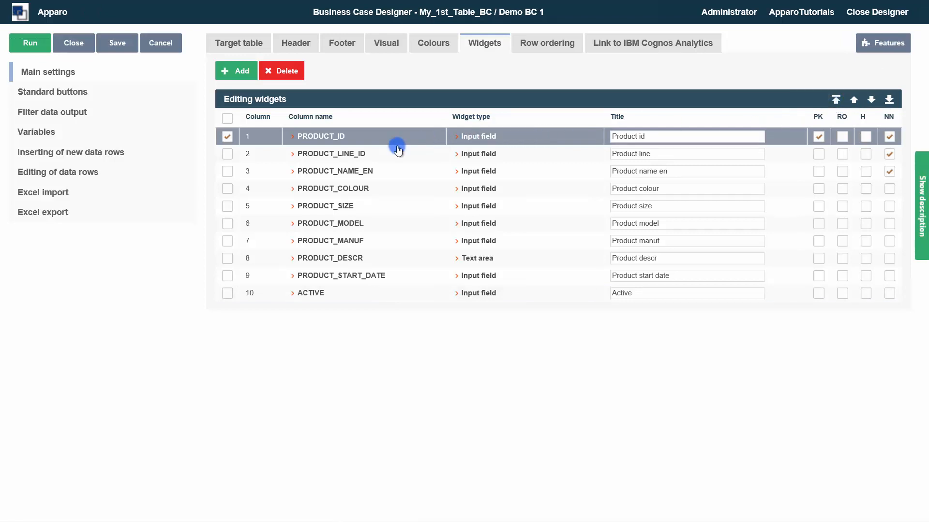
Open the PRODUCT_LINE_ID widget settings and set the widget type to Lookup dropdown (for all tables)
click(356, 154)
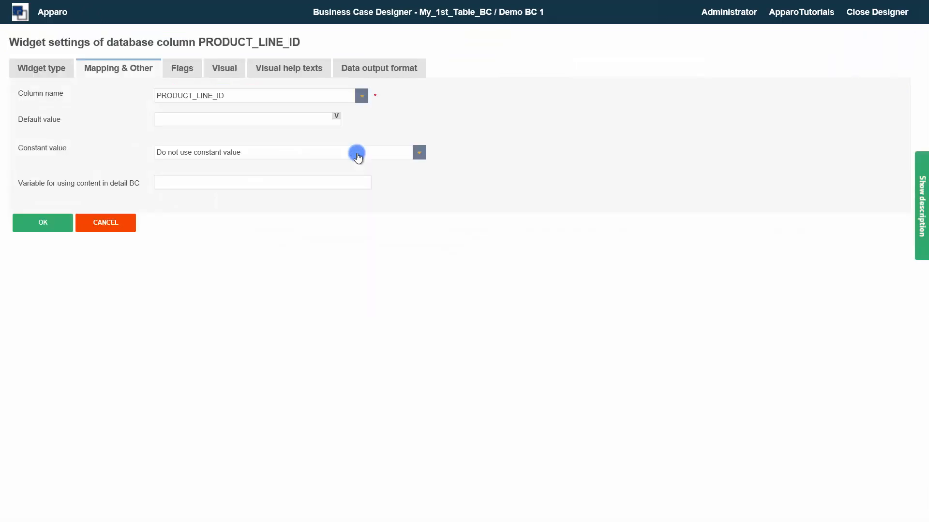
click(37, 69)
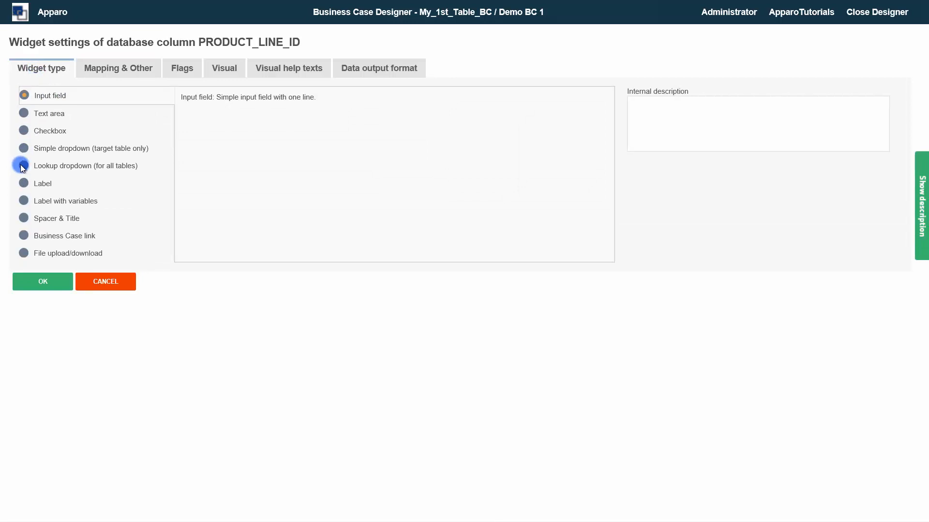
click(23, 166)
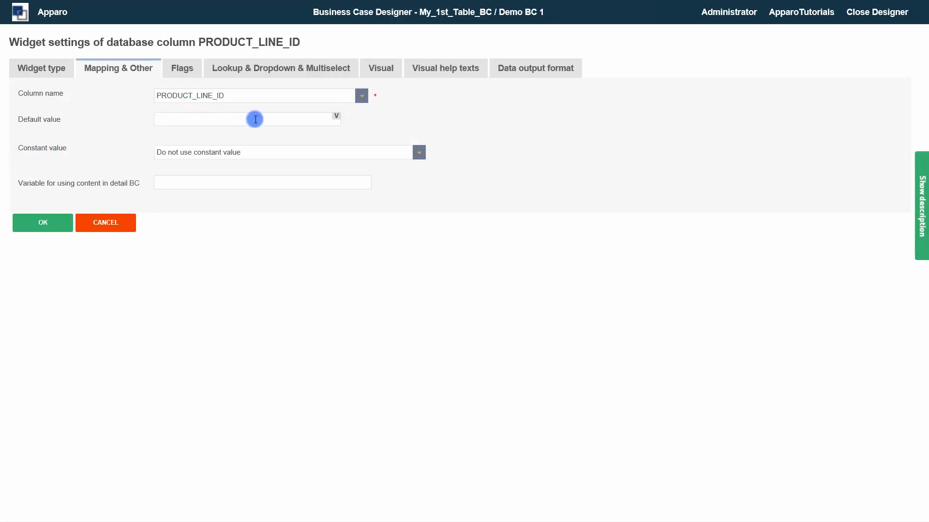
Examine the internal variables available for the default value of PRODUCT_LINE_ID, close the list, and open the widget's flags
click(335, 117)
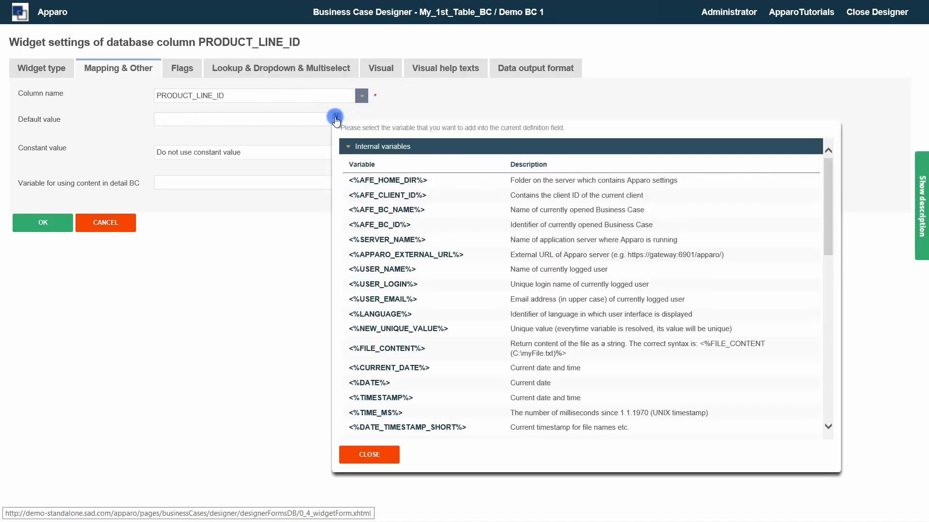
scroll(588, 331, down, 10)
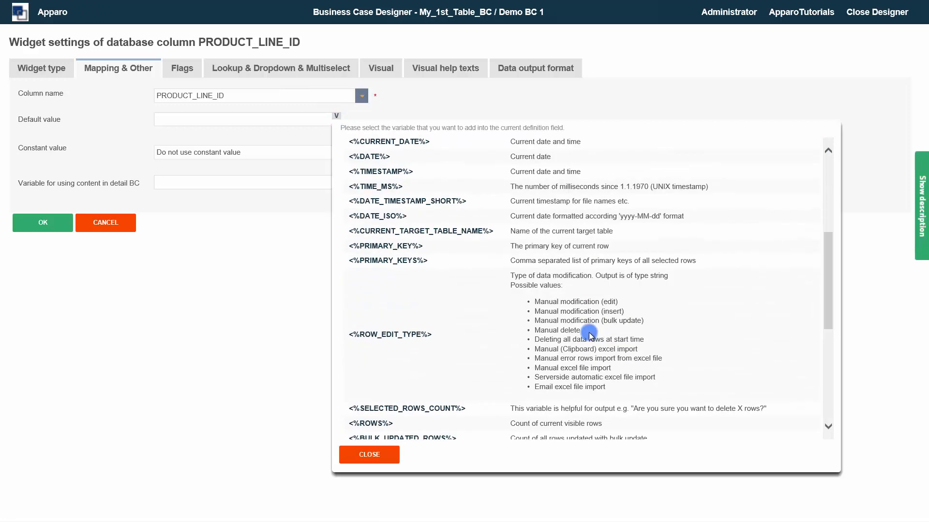
scroll(589, 332, up, 10)
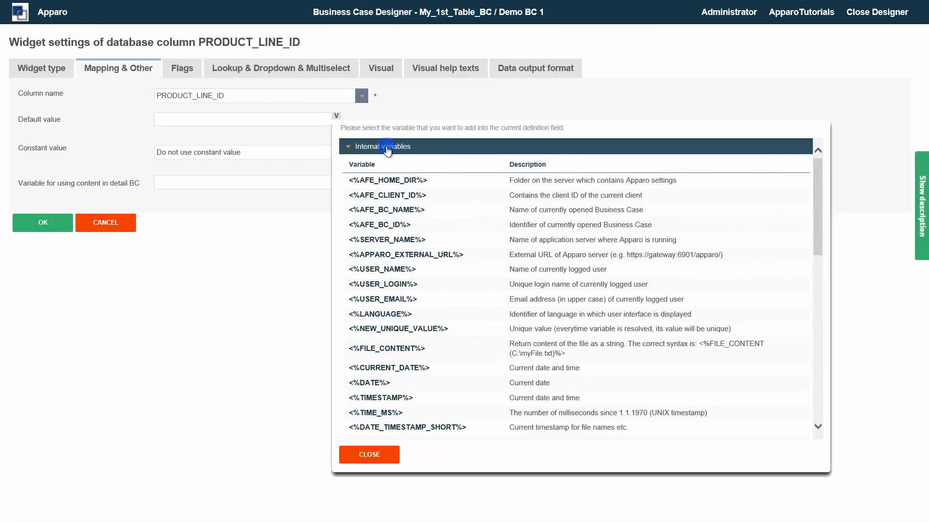
click(383, 455)
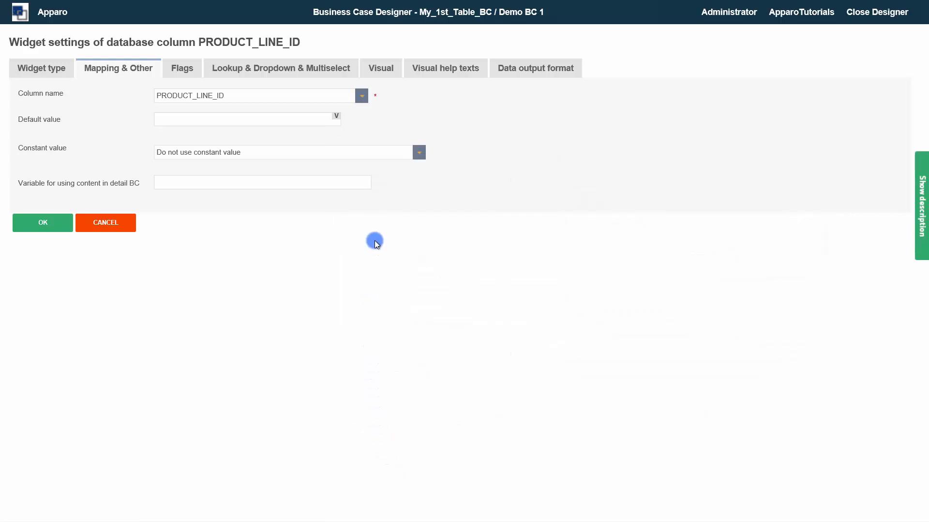
click(183, 70)
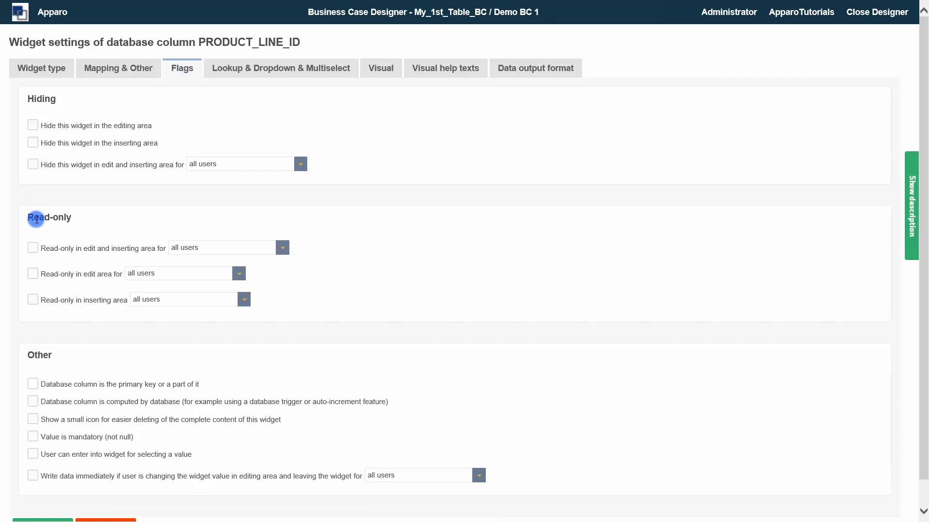
Choose SAMPLE_PRODUCT_LINE as the lookup table for the PRODUCT_LINE_ID widget
click(251, 71)
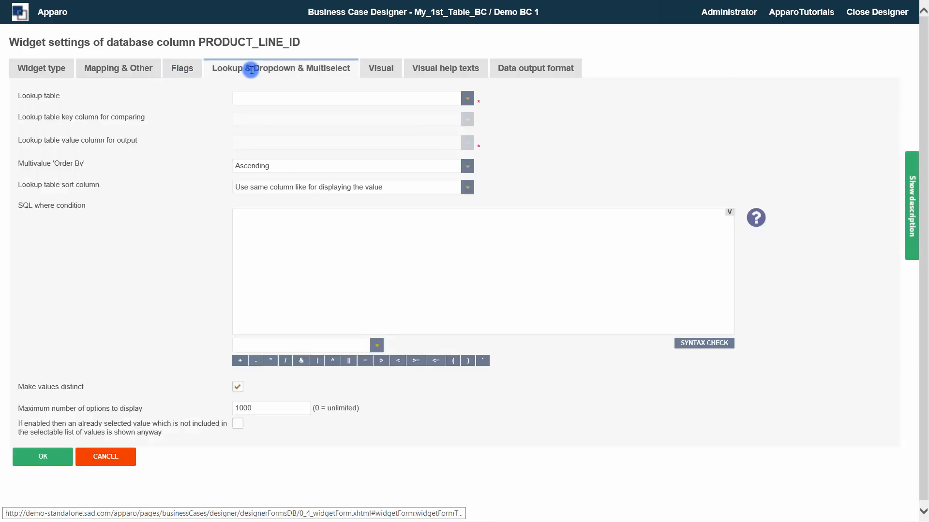
click(469, 99)
key(s)
scroll(442, 157, down, 10)
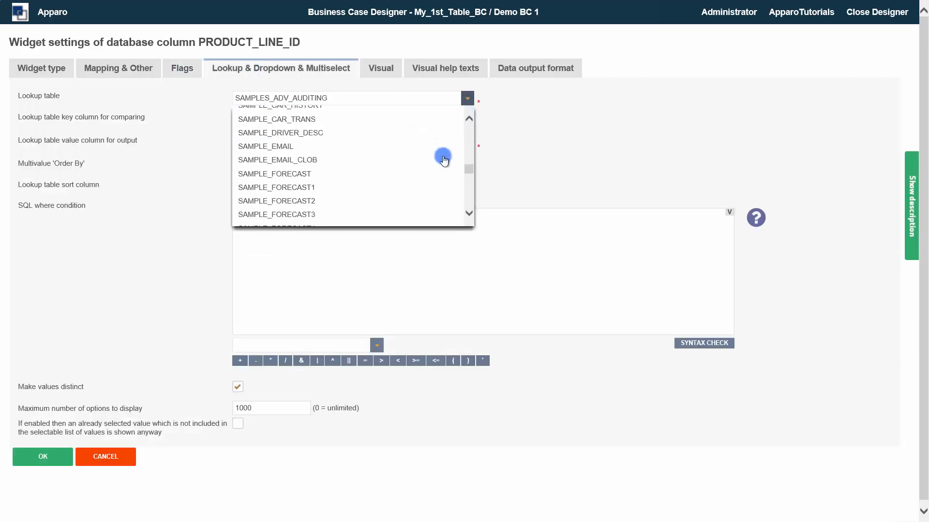
scroll(440, 156, down, 2)
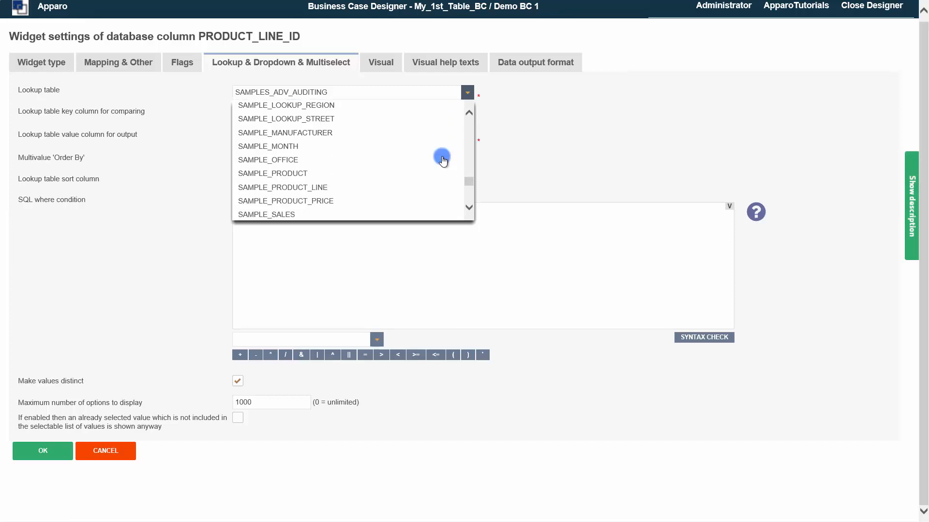
click(377, 188)
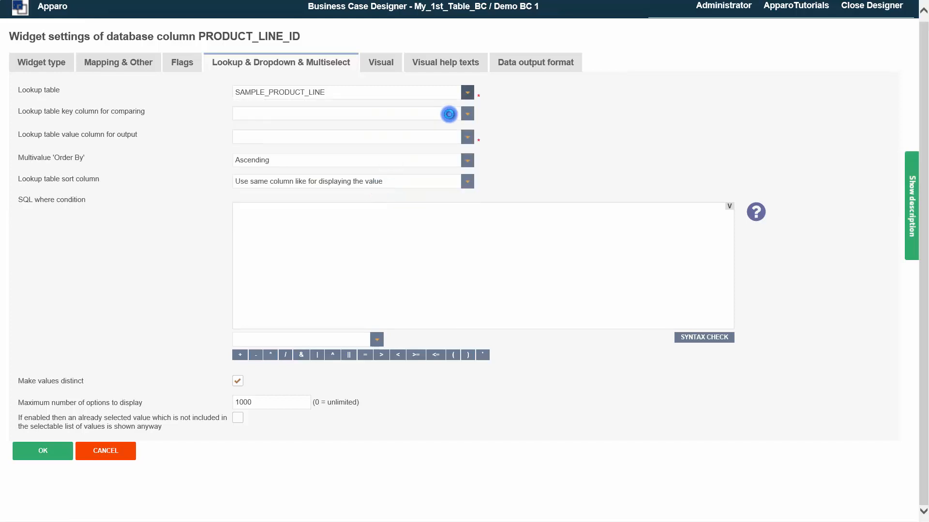
Set the lookup's key column for comparing to PRODUCT_LINE_ID and its value column for output to PRODUCT_LINE_NAME
click(463, 116)
click(430, 144)
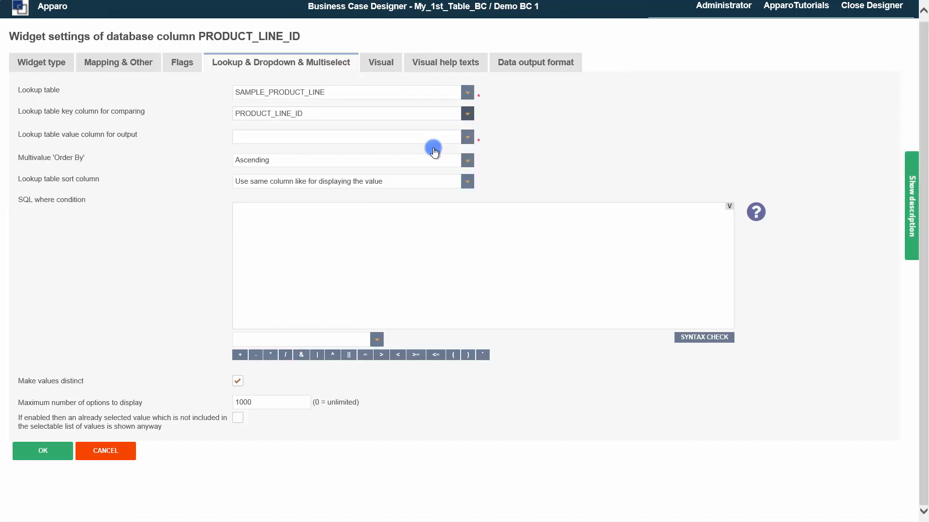
click(468, 141)
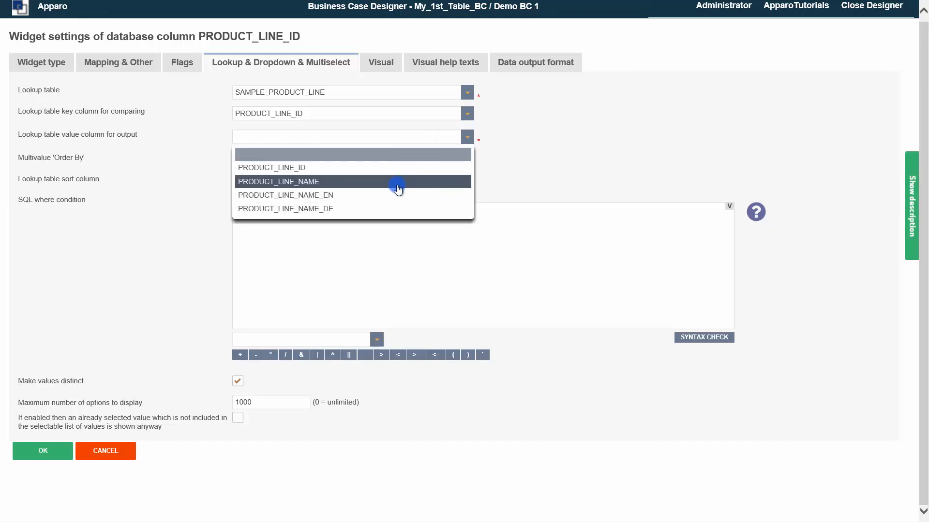
click(397, 184)
Change the English column label of PRODUCT_LINE_ID to "Product line" and accept the widget settings
click(378, 63)
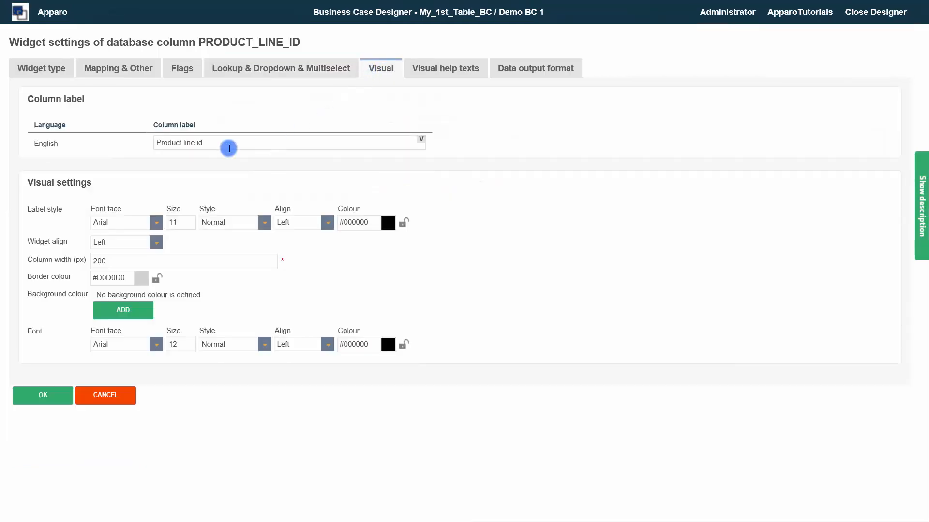
click(215, 145)
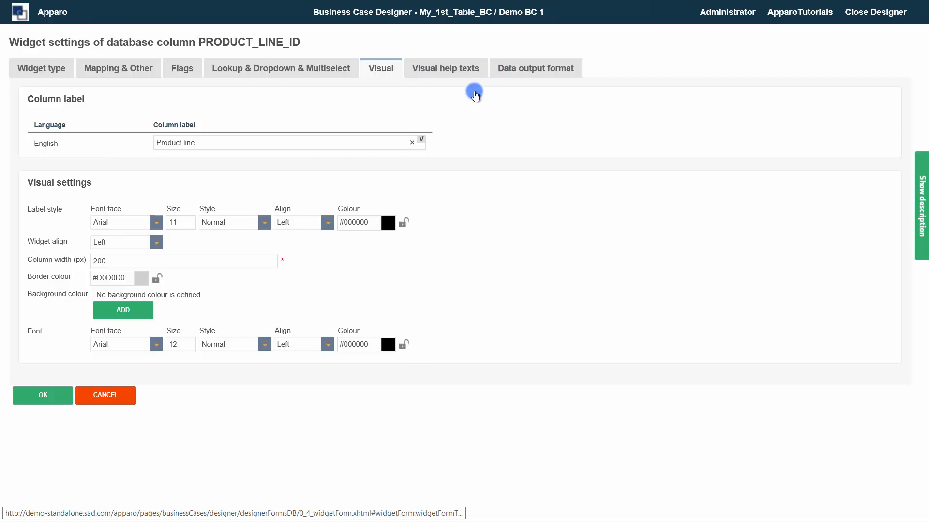
click(65, 397)
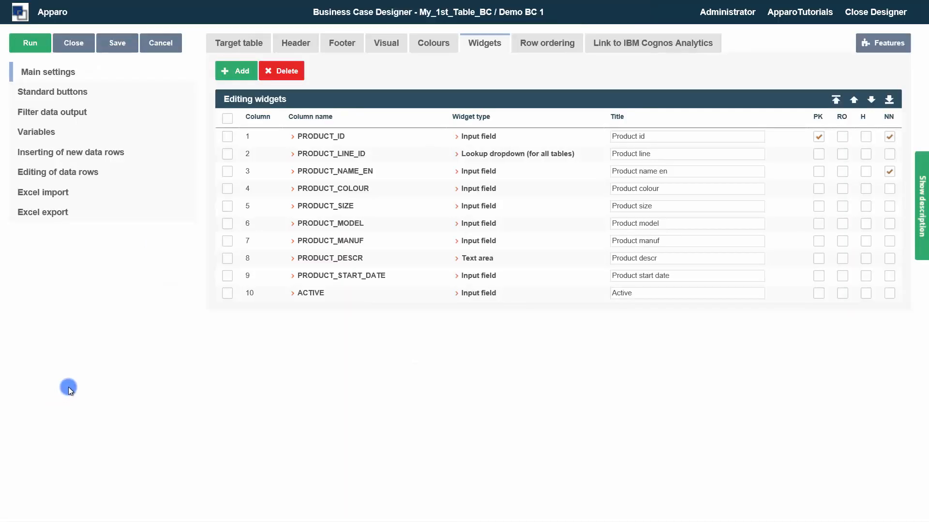
Change the widget type of the ACTIVE column to Checkbox and accept the widget settings
click(305, 293)
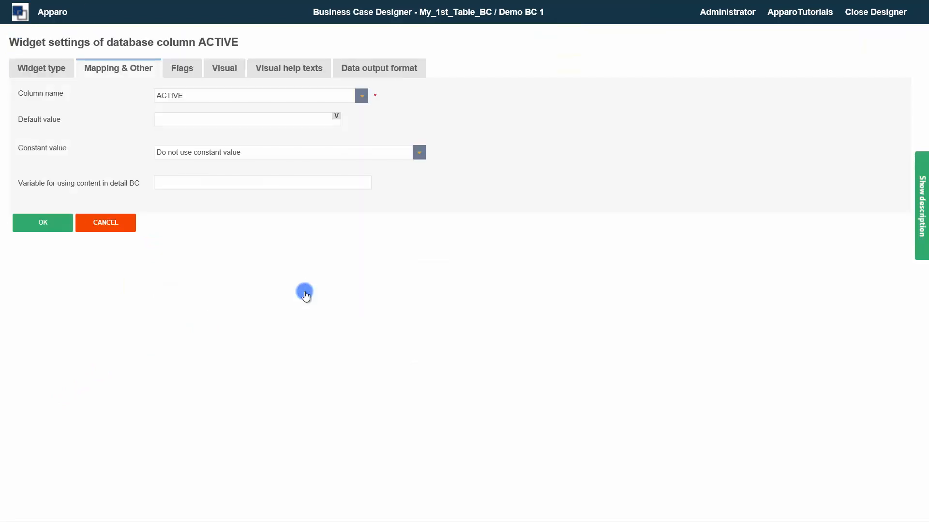
click(54, 72)
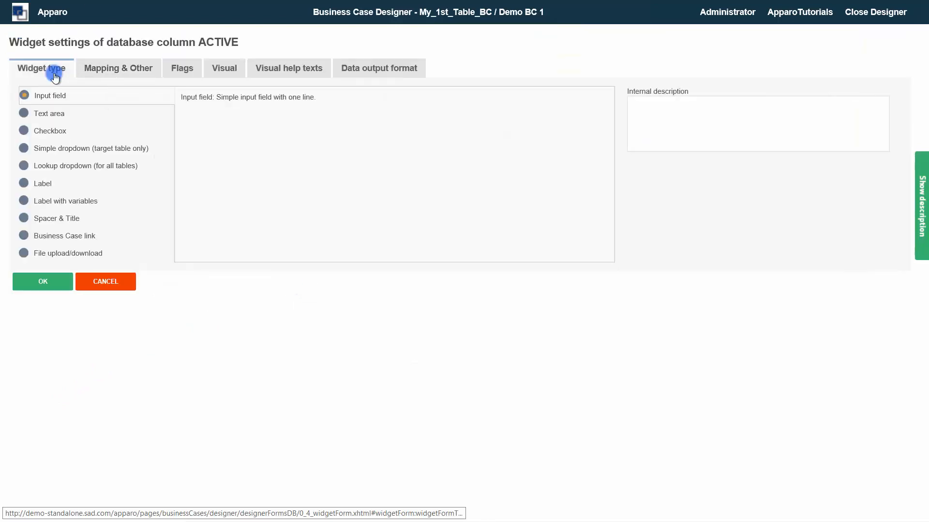
click(23, 130)
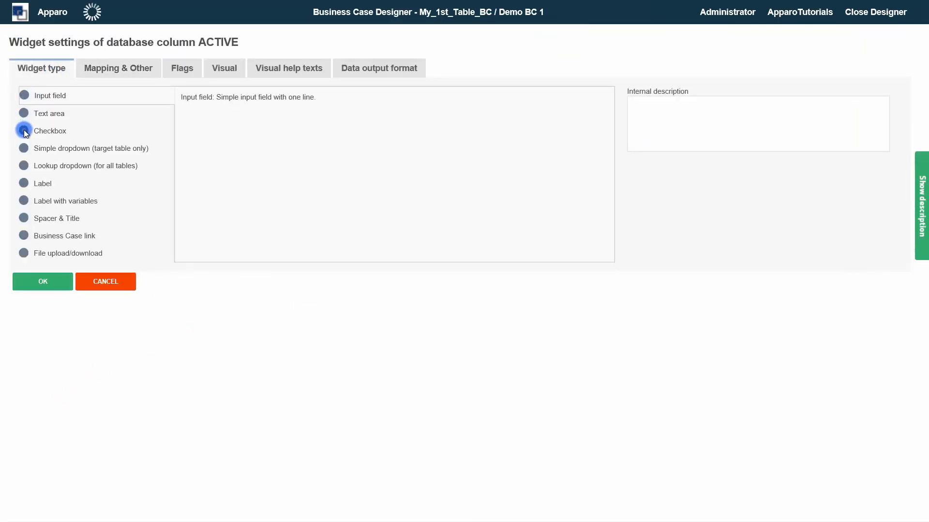
click(42, 270)
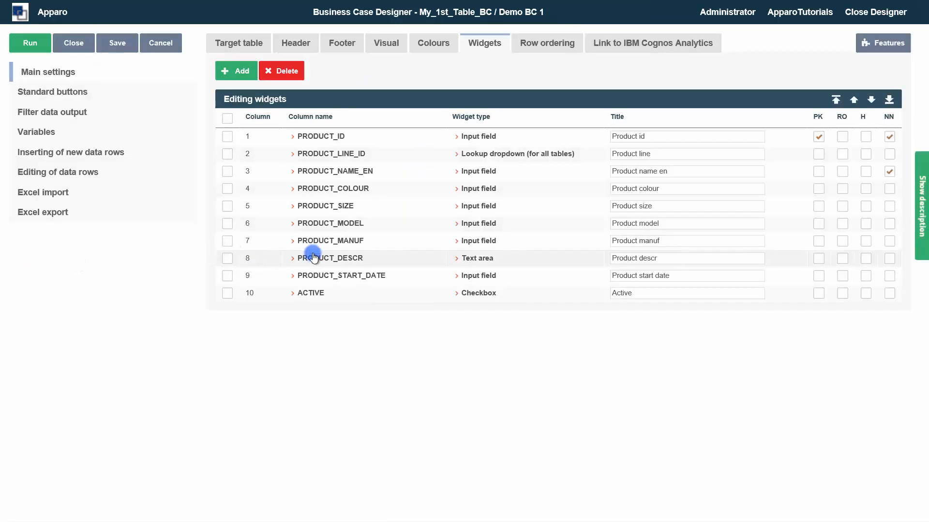
Open the PRODUCT_DESCR widget settings and set the widget type to Text area
click(317, 259)
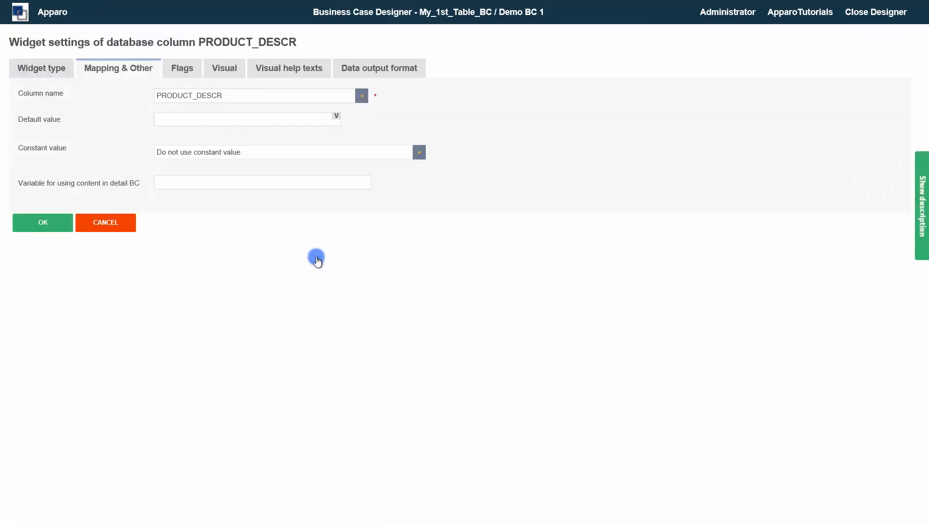
click(33, 67)
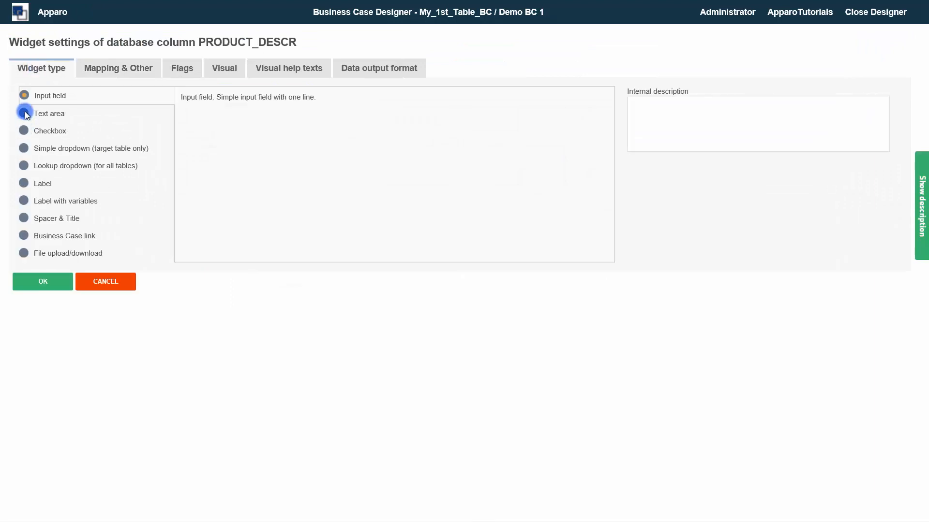
click(25, 113)
Show the PRODUCT_DESCR text area content in a separate window, enable HTML tags for rich text editing, and accept the settings
click(223, 68)
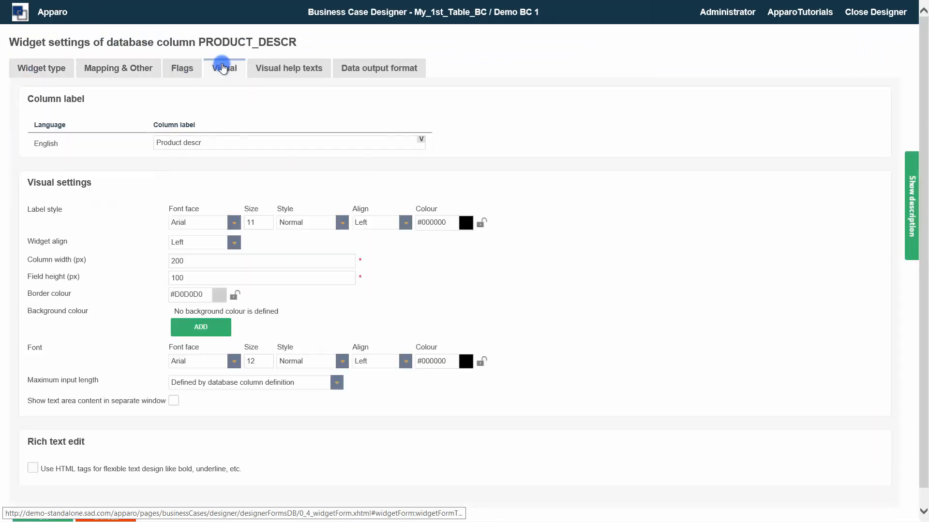
click(192, 259)
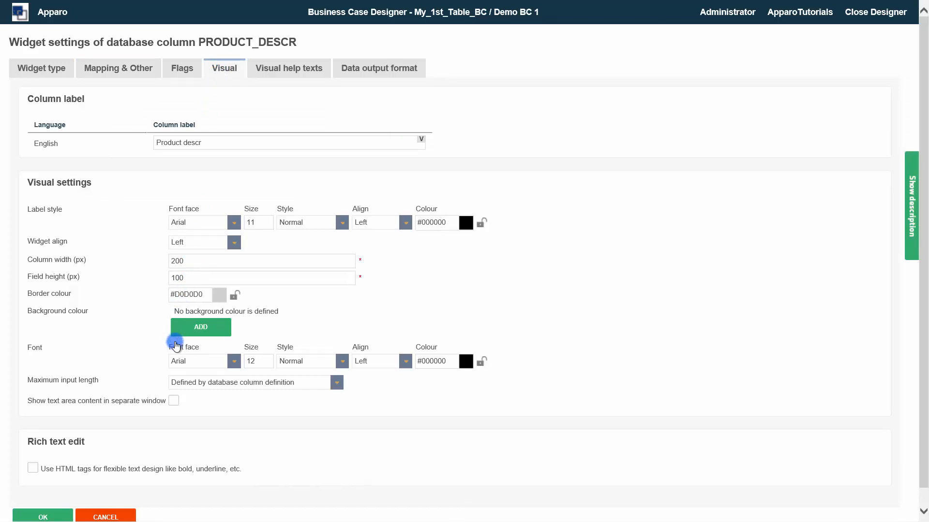
click(174, 401)
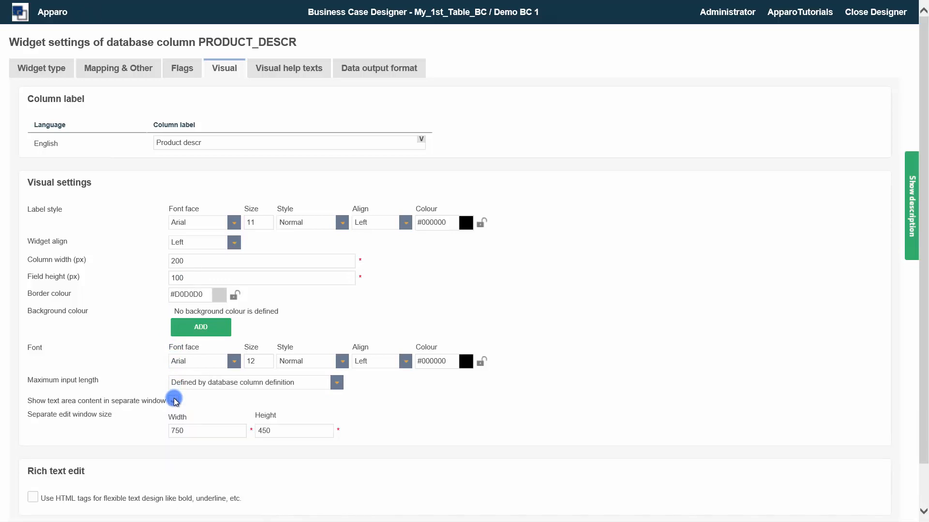
click(33, 497)
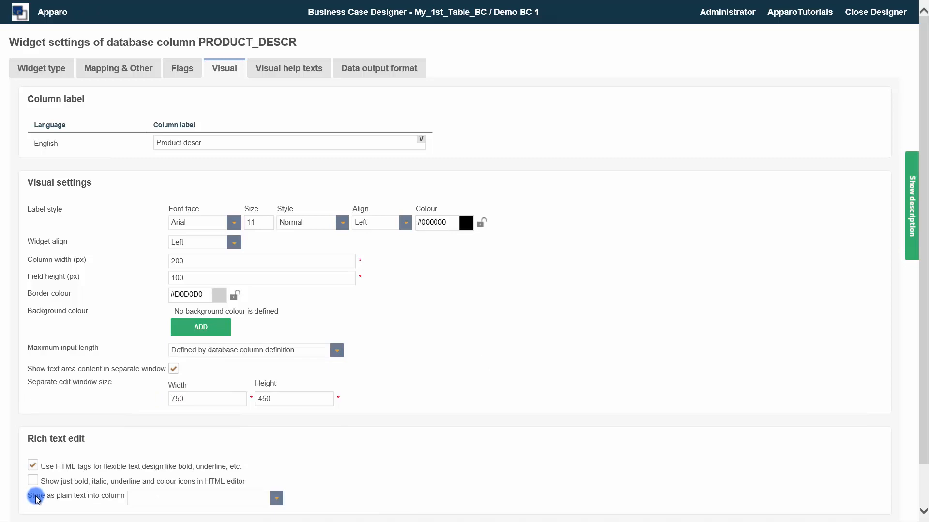
scroll(104, 470, down, 1)
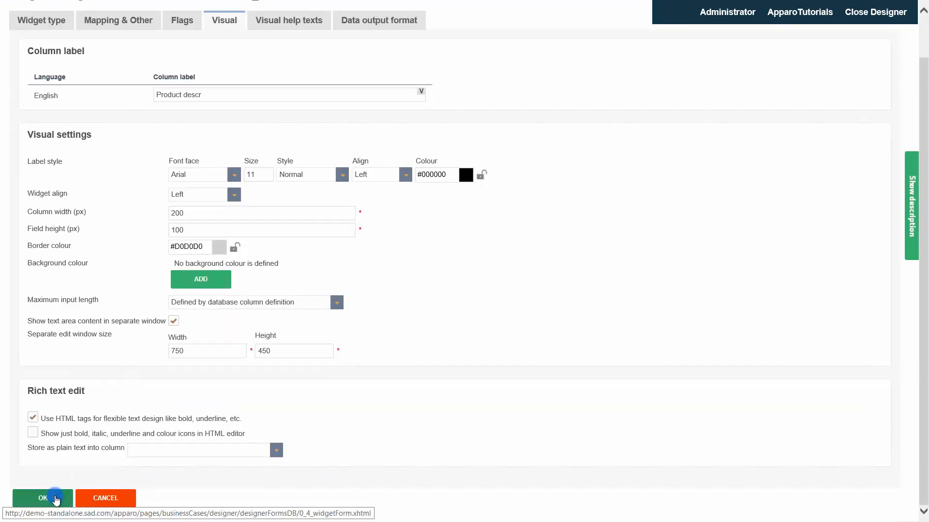
click(55, 500)
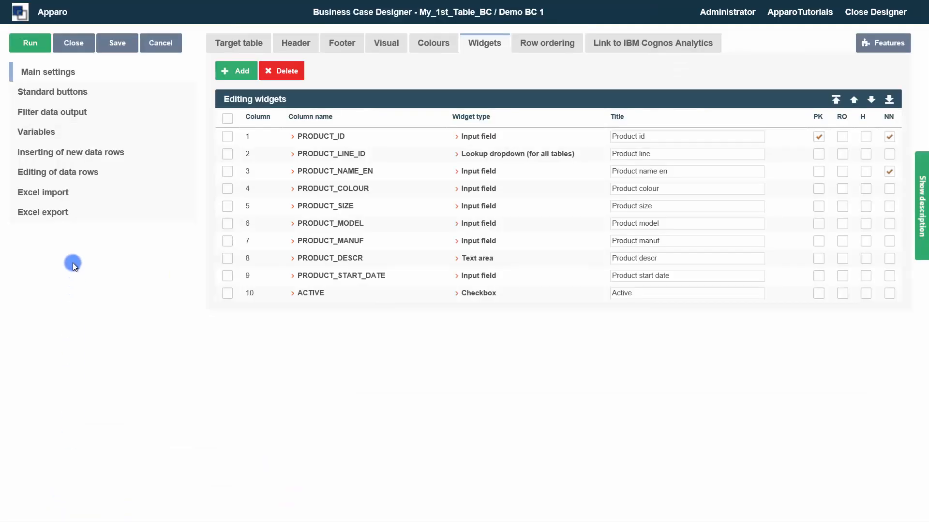
Enter the data output filter condition PRODUCT_ID > 100 and check its SQL syntax
click(44, 112)
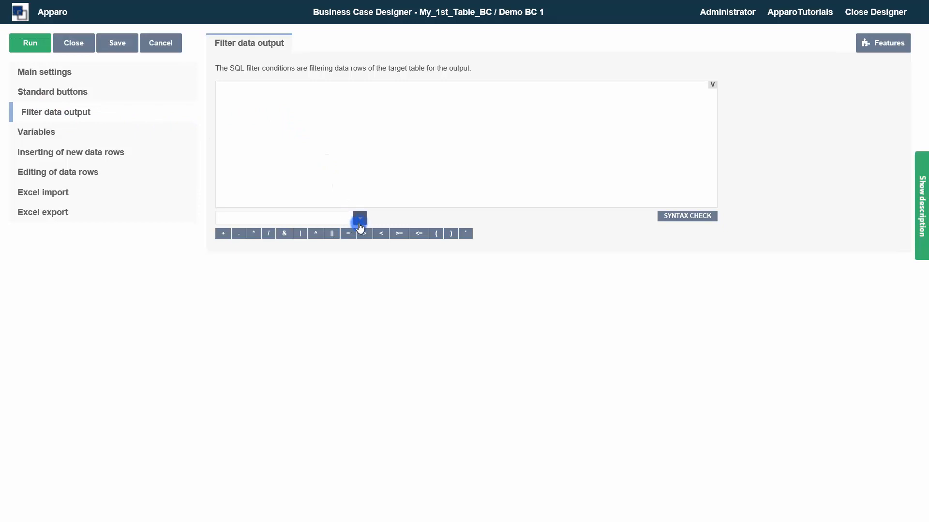
click(360, 218)
click(324, 249)
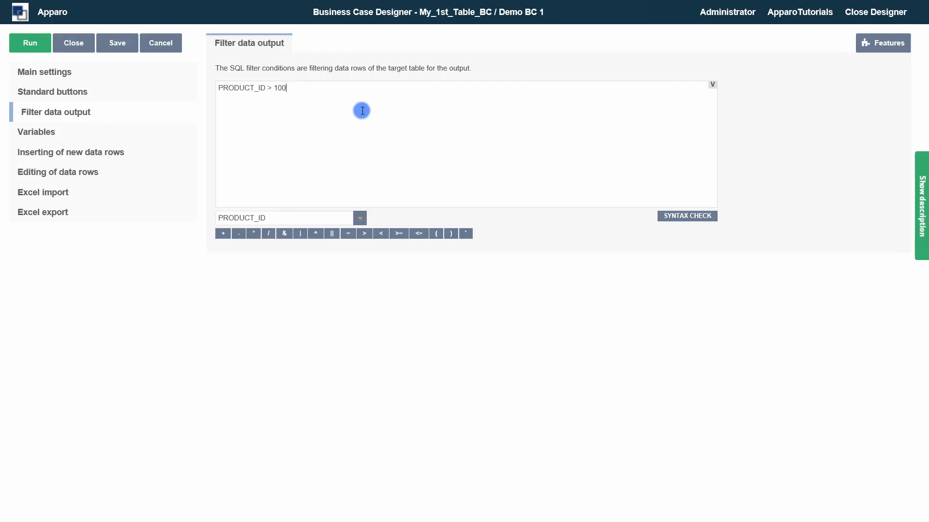
click(687, 217)
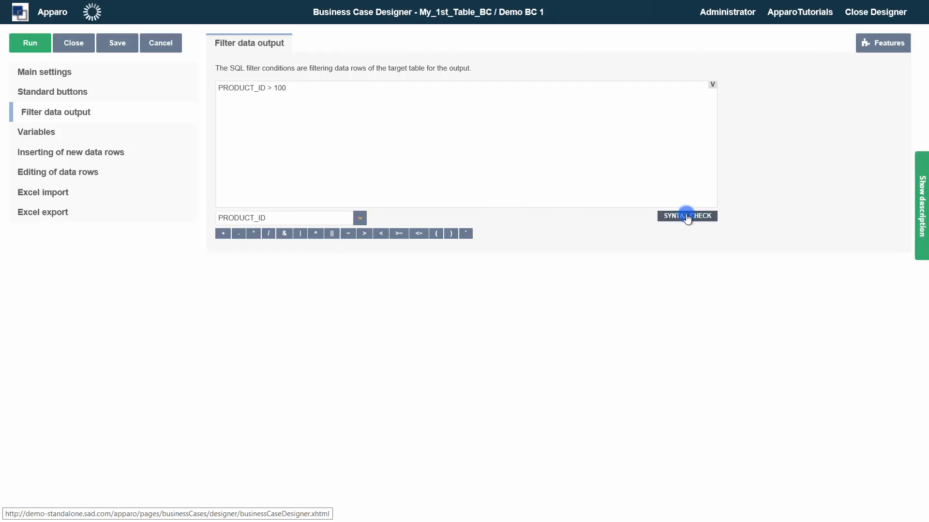
Delete the whole SQL condition from the data output filter
click(307, 90)
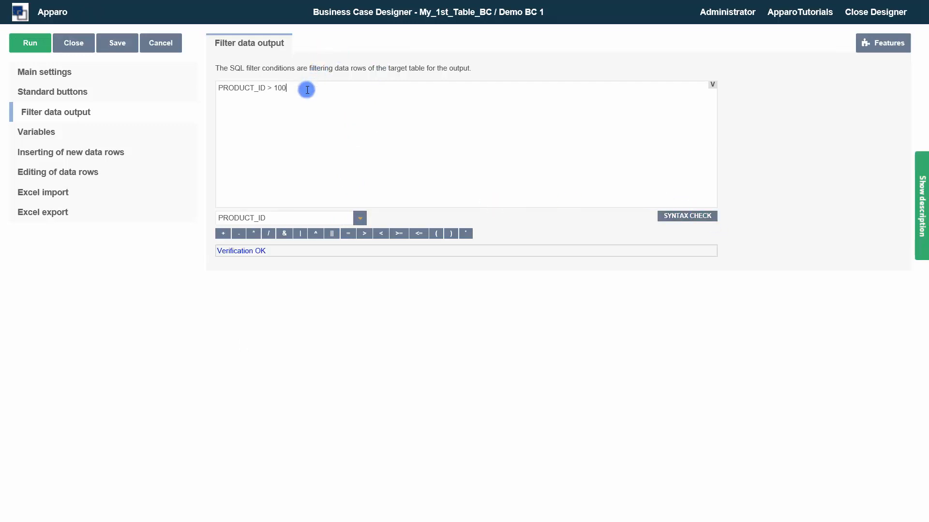
drag(307, 90, 187, 83)
key(BackSpace)
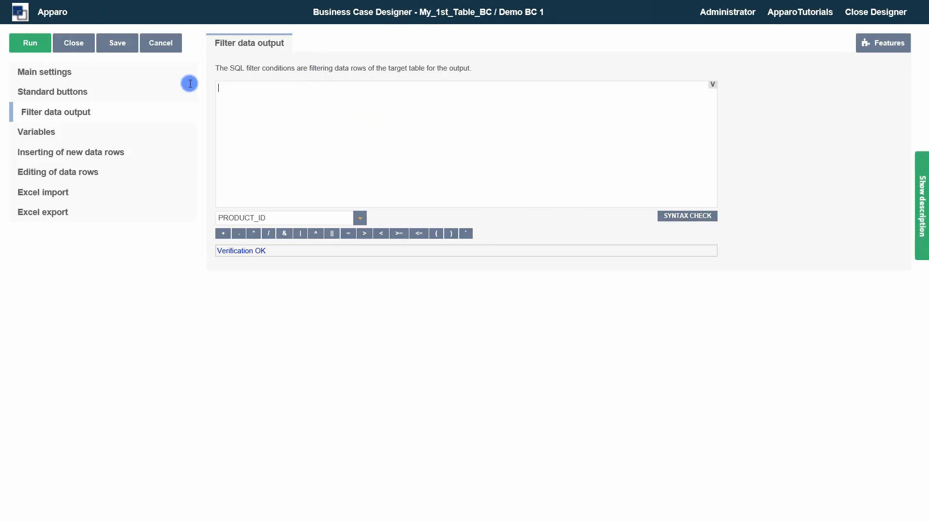
Return to the main settings' widget list and add a filter widget of type Checkbox
click(50, 77)
click(236, 71)
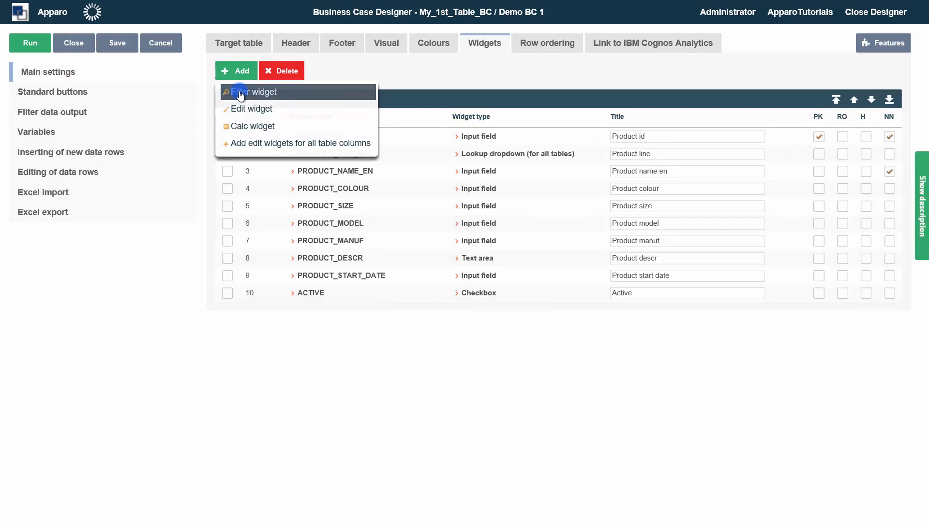
click(240, 107)
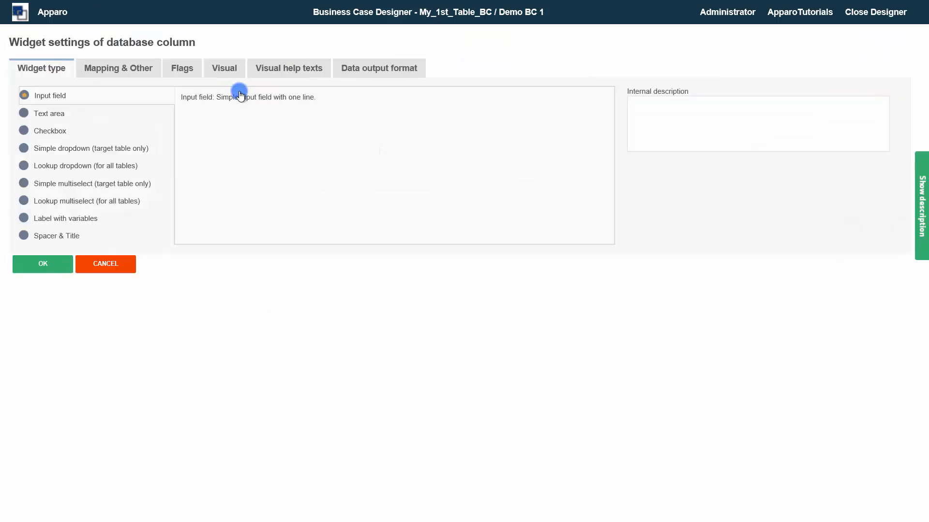
click(23, 131)
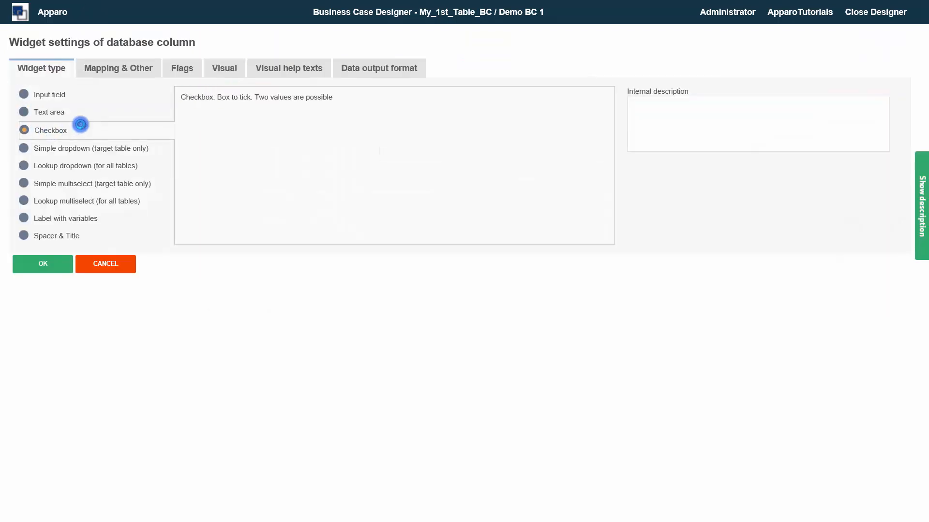
Map the new filter widget to the ACTIVE column
click(122, 68)
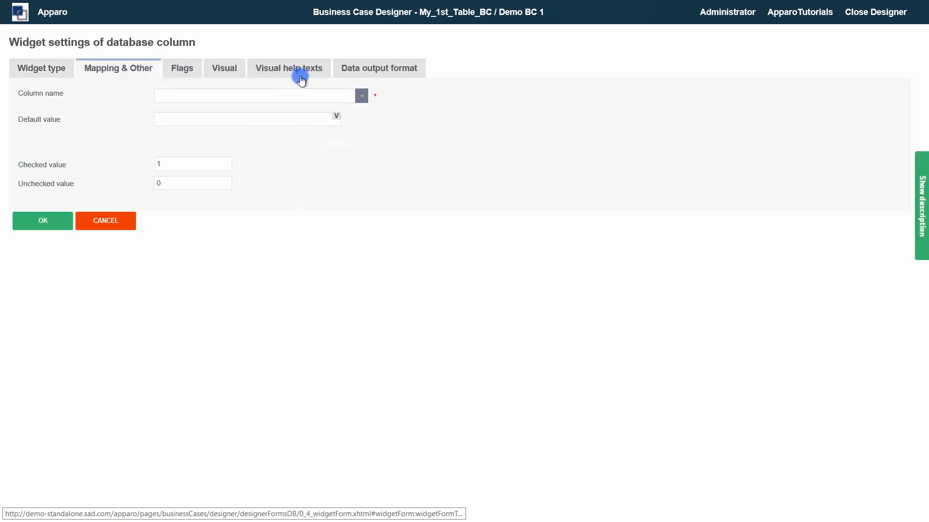
click(363, 98)
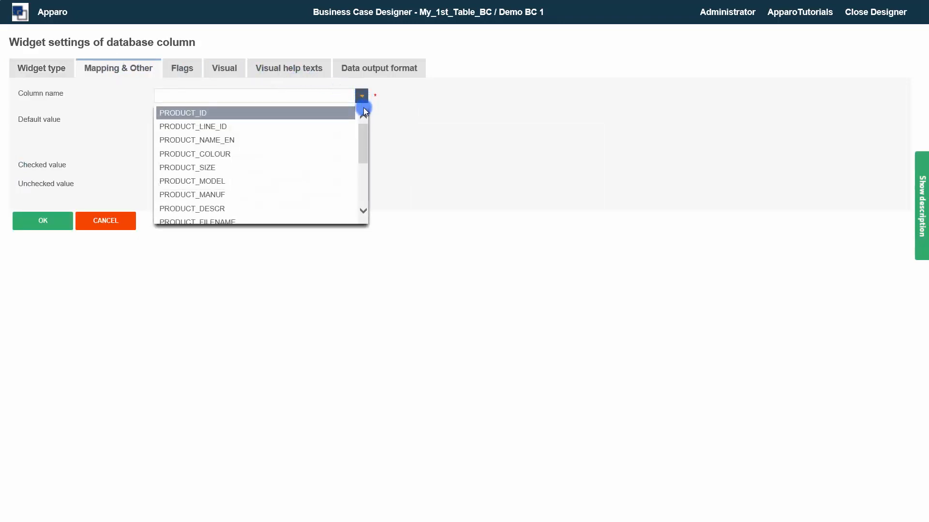
drag(363, 144, 366, 209)
click(205, 217)
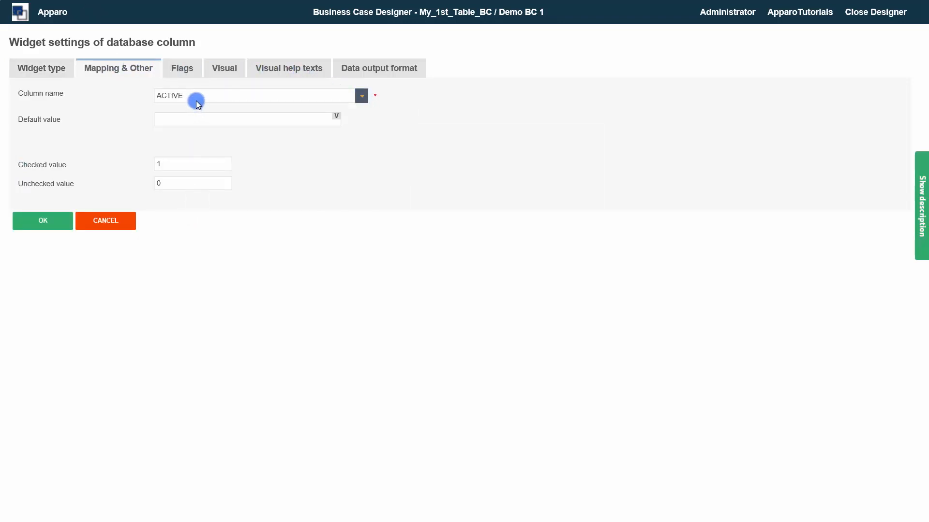
Set the filter widget's English column label to "Filter for active products"
click(224, 68)
click(187, 143)
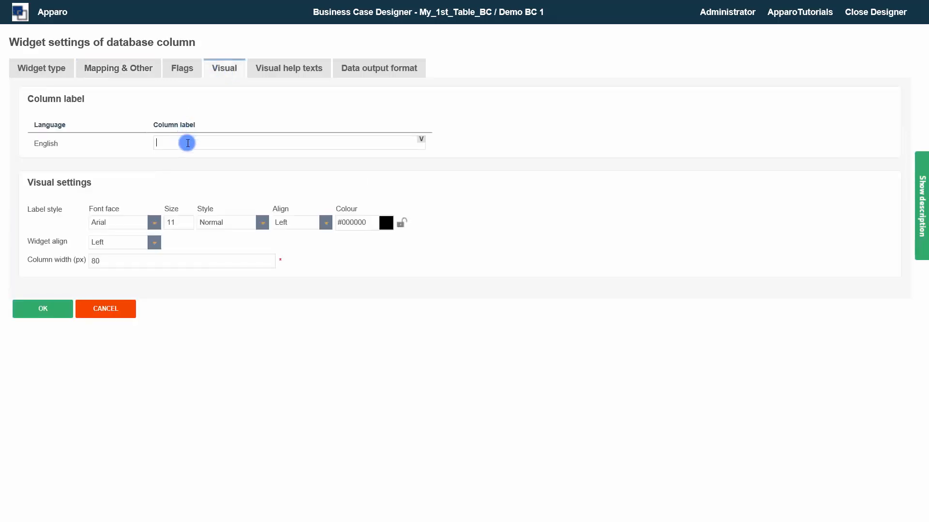
text(Filter for a)
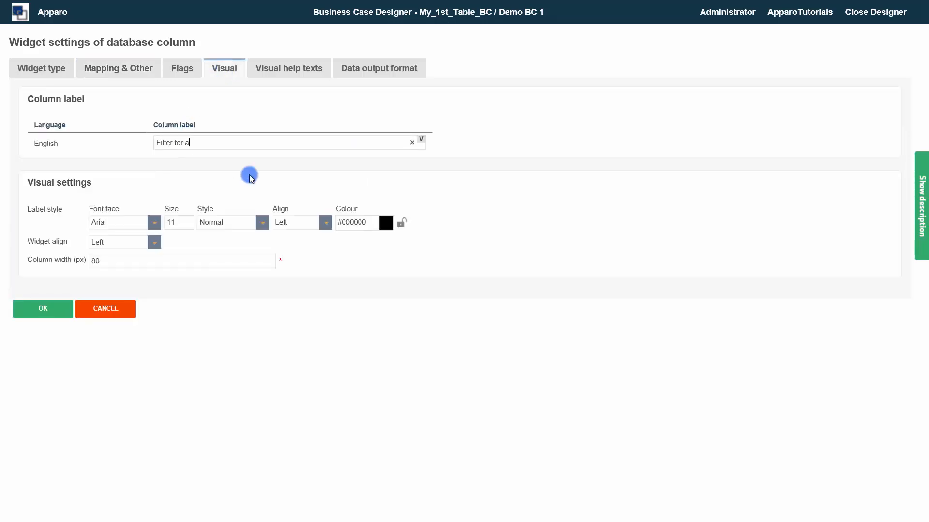
text(ctive products)
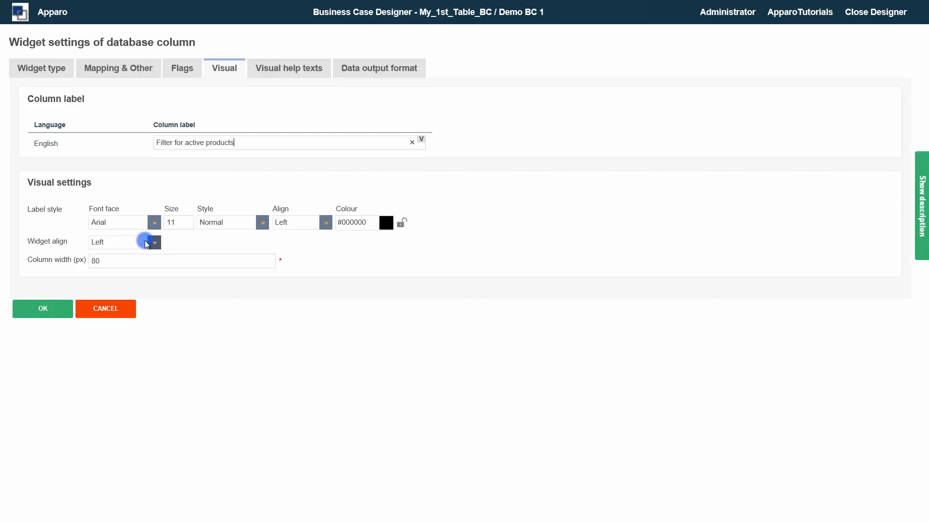
Set the active-products filter widget's label style to Bold and apply the widget settings
click(243, 223)
click(252, 254)
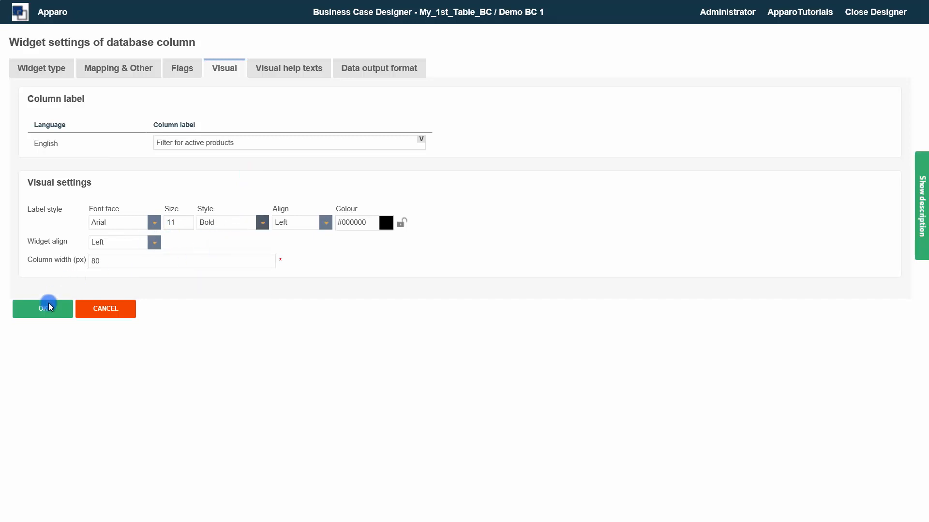
click(48, 307)
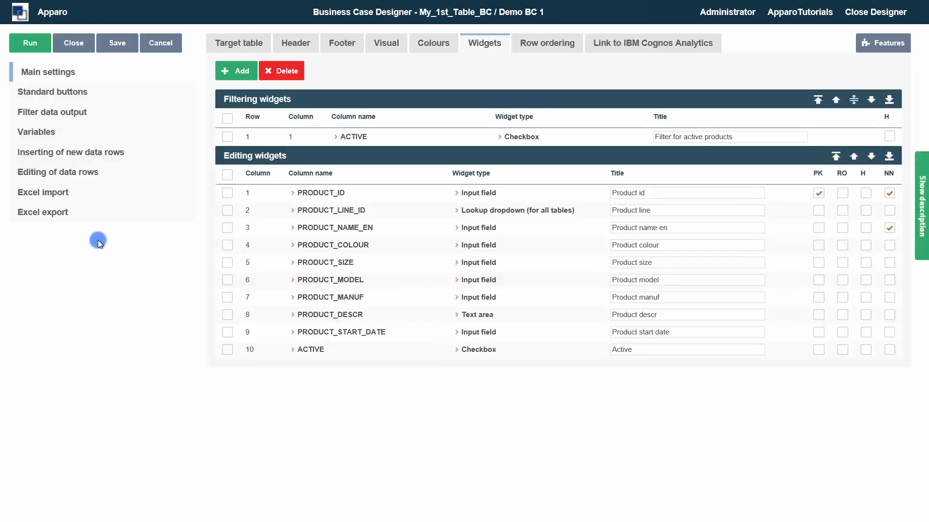
Add a second filter widget of type Lookup multiselect (for all tables) and map it to the PRODUCT_LINE_ID column
click(234, 68)
click(240, 89)
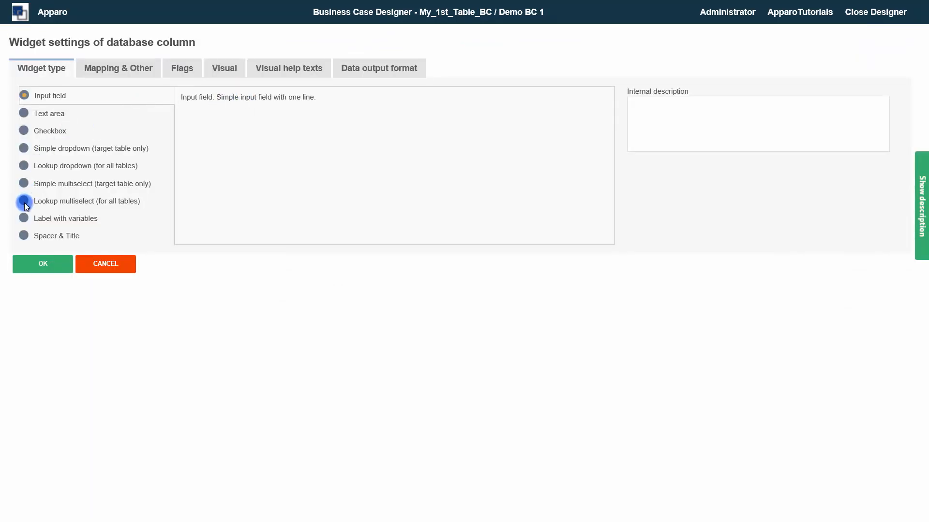
click(24, 202)
click(117, 70)
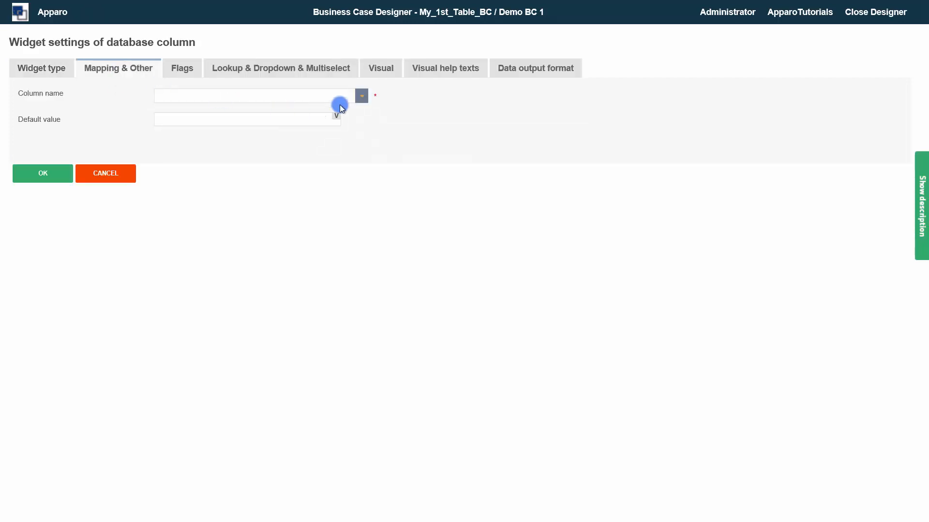
click(361, 96)
click(276, 126)
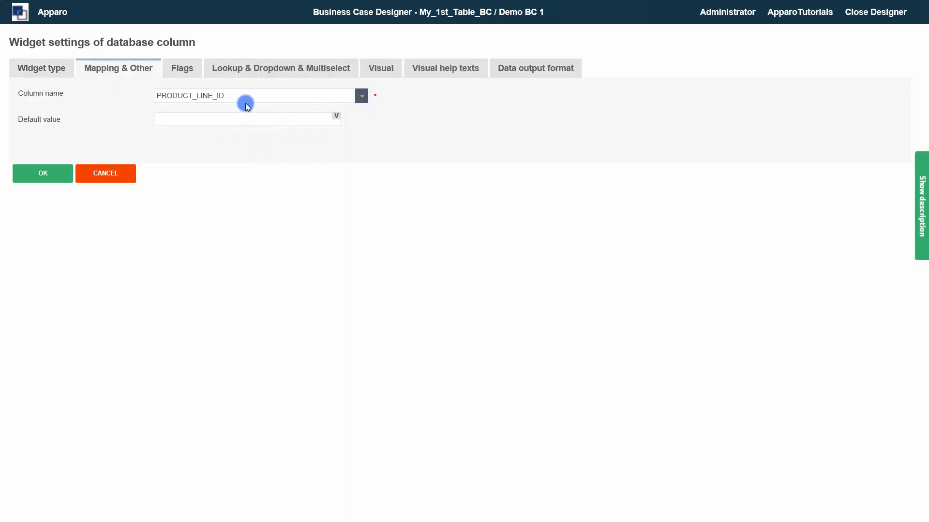
Configure the multiselect's lookup with table SAMPLE_PRODUCT_LINE, key column PRODUCT_LINE_ID and output value column PRODUCT_LINE_NAME_EN
click(263, 68)
click(466, 99)
scroll(353, 177, down, 10)
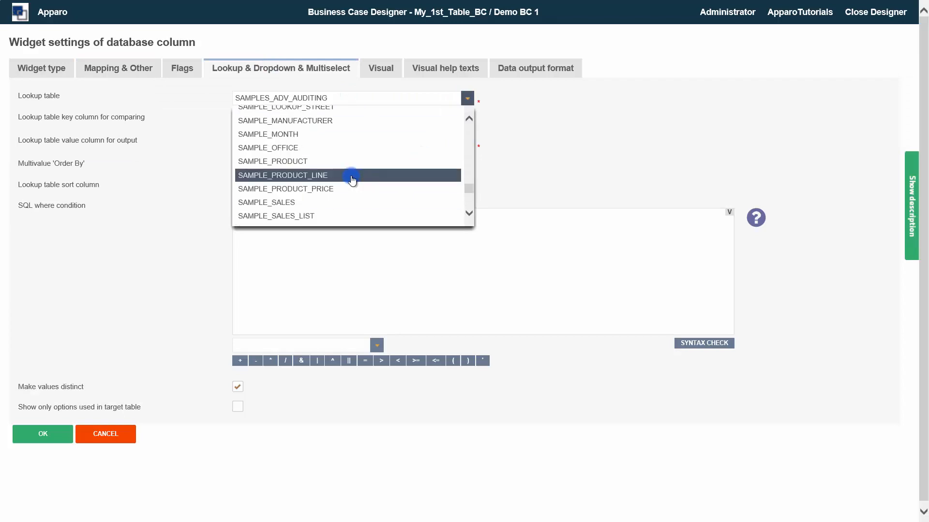
click(352, 176)
click(386, 128)
click(425, 148)
click(391, 143)
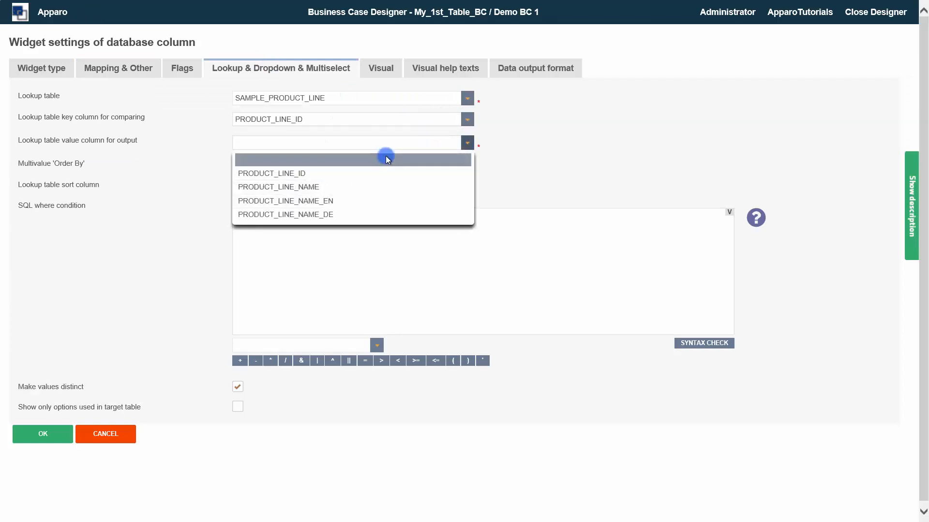
click(330, 200)
Label the multiselect widget "Filter for product lines" in bold, with 5 visible rows, and apply its settings
click(377, 73)
click(262, 141)
text(Filter for product lines)
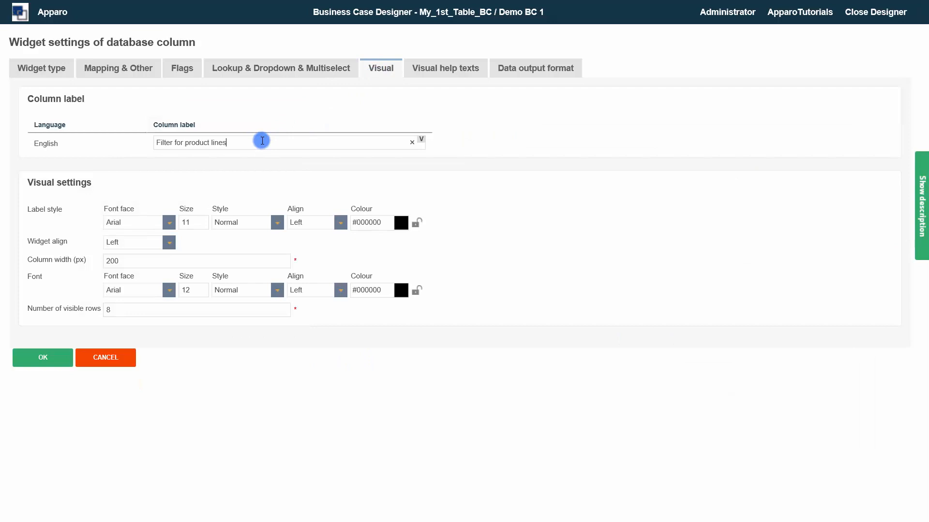
click(277, 223)
click(251, 252)
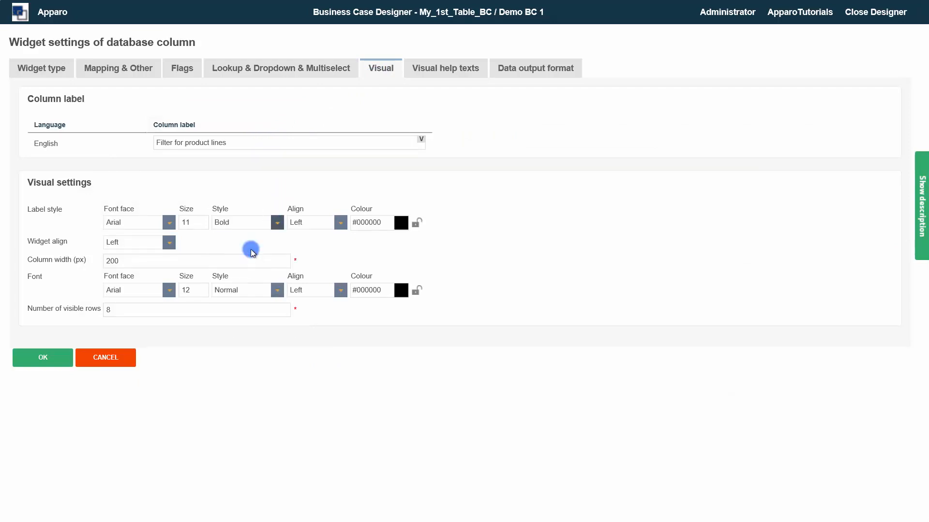
drag(140, 310, 94, 308)
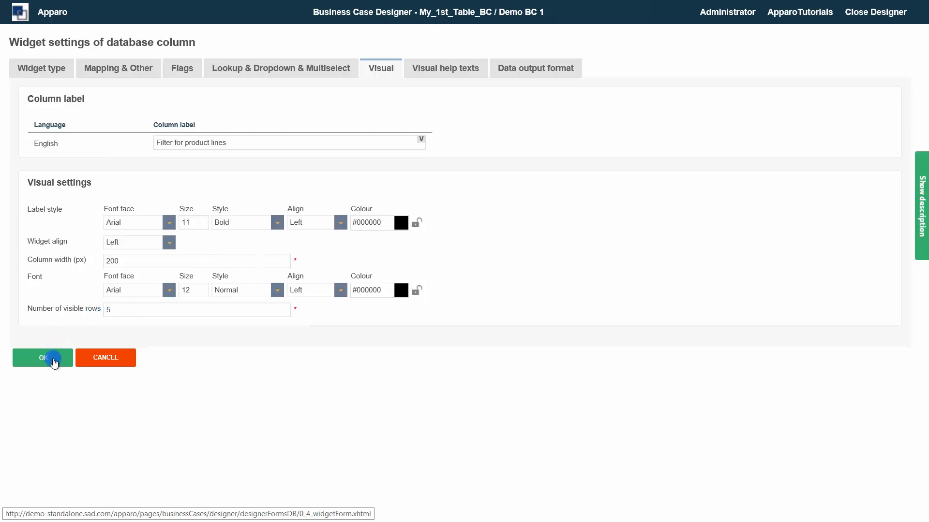
click(52, 358)
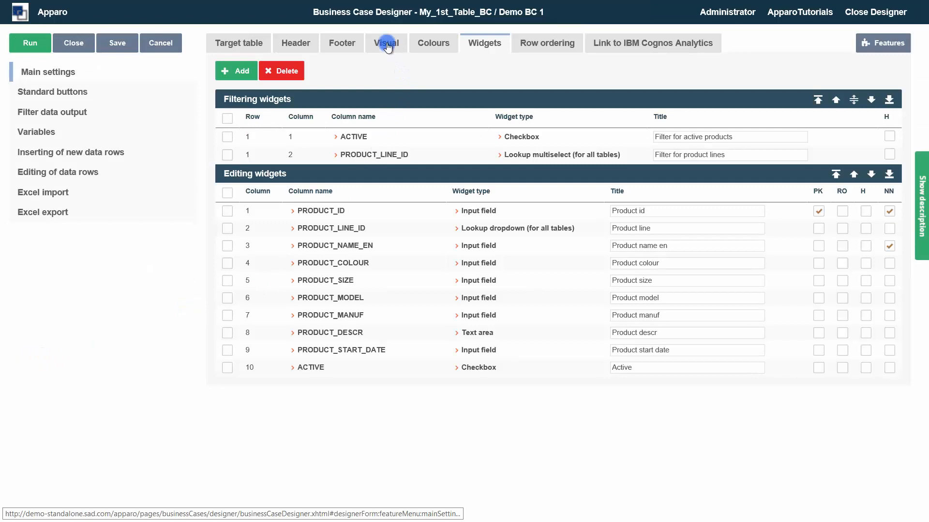
In the Business Case's visual settings, set the fixed widgets amount to 3 and the maximum rows shown to 19
click(387, 44)
click(414, 69)
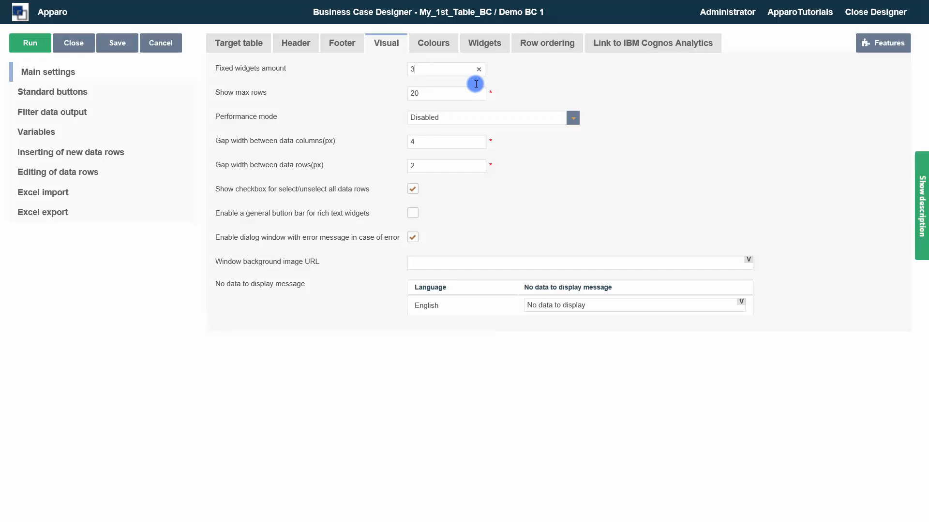
text(3)
double_click(415, 93)
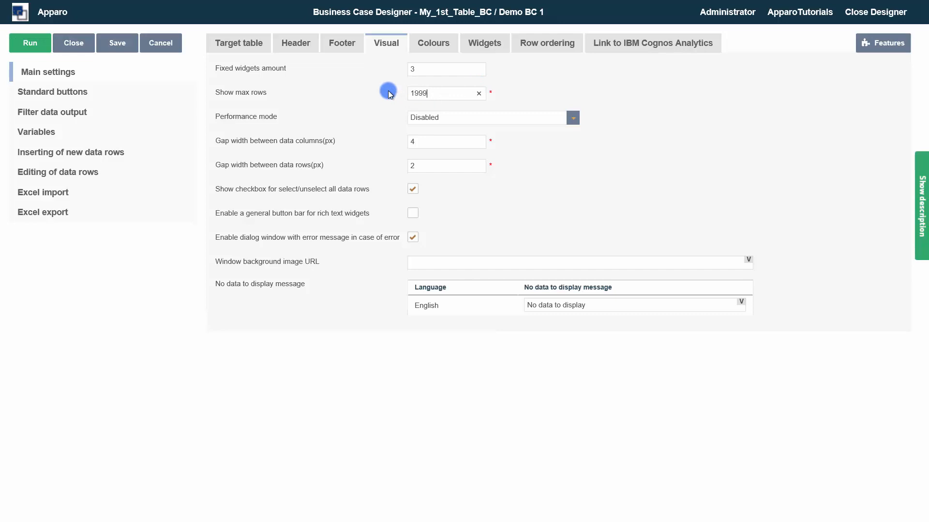
text(19)
Run the Business Case and look through the product table's columns beside the fixed ones
click(27, 46)
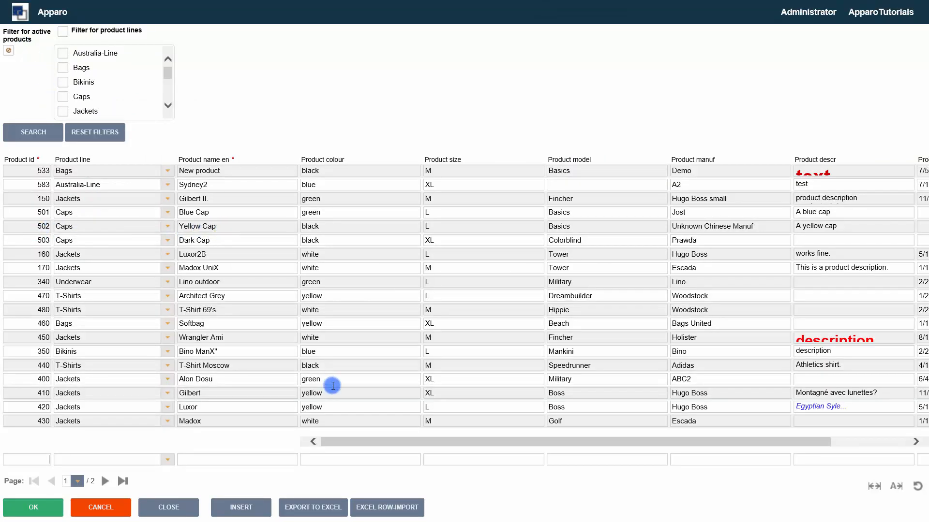
drag(334, 441, 549, 440)
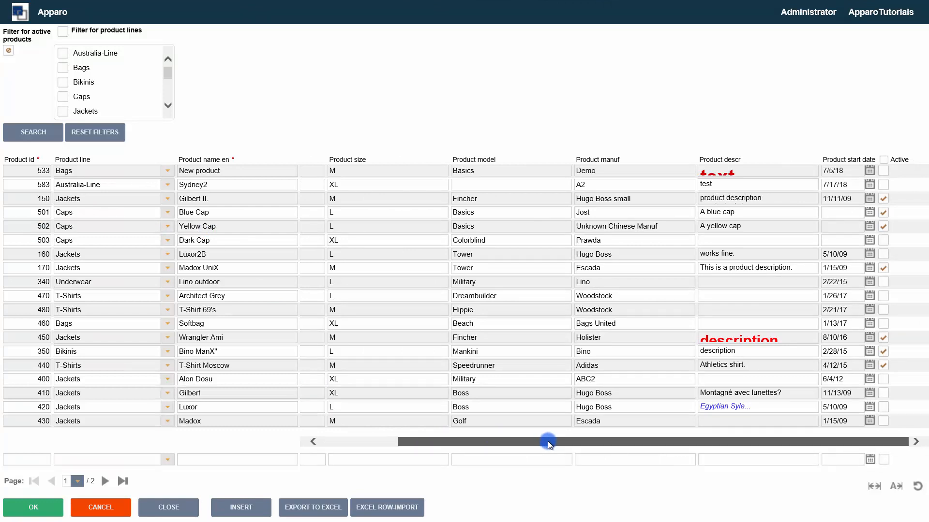
drag(392, 449, 317, 448)
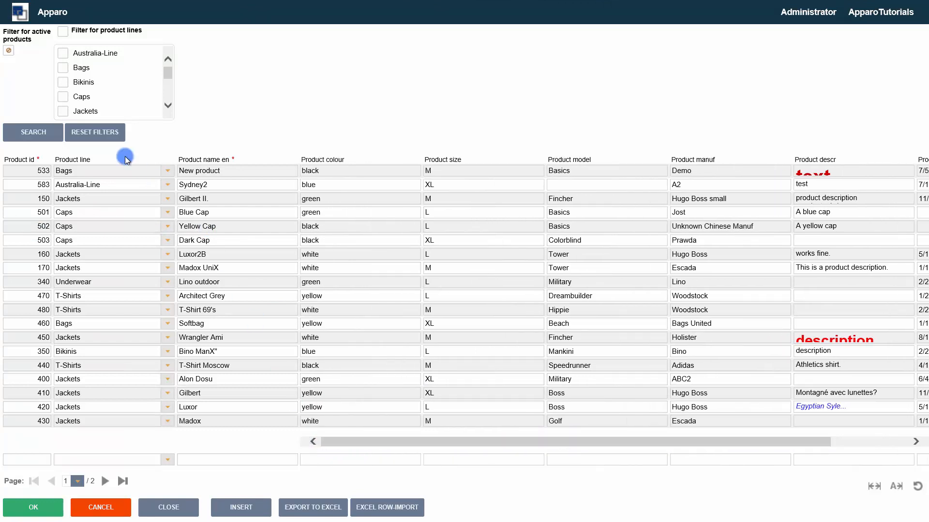
Filter the product table for active products across all product lines and run the search
click(11, 52)
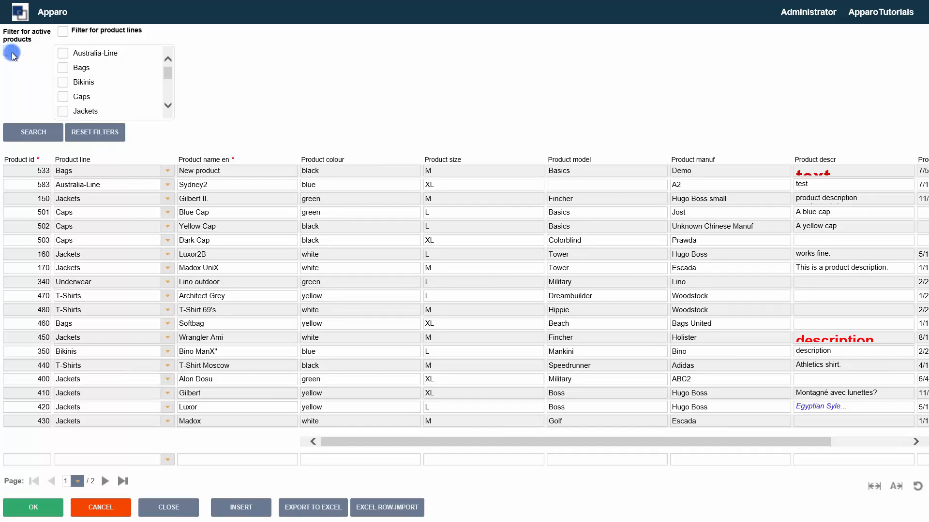
click(63, 53)
click(64, 68)
click(65, 31)
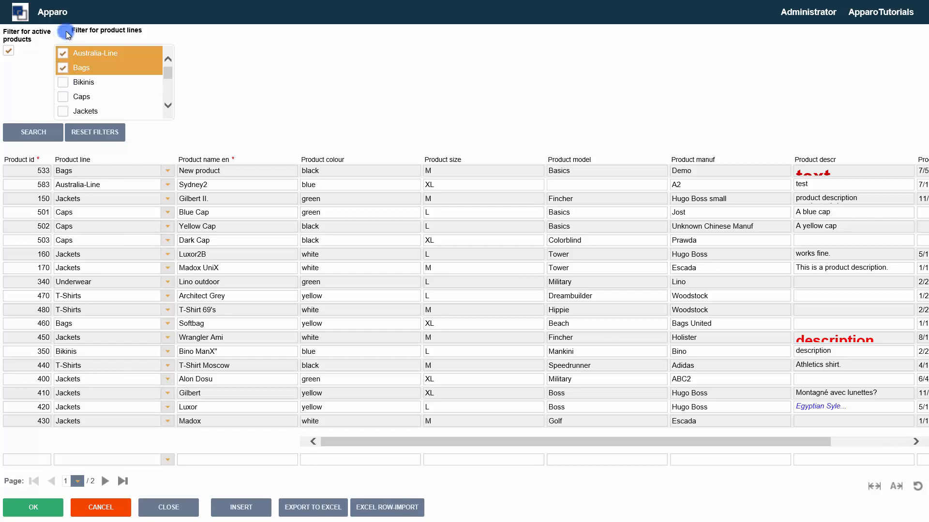
click(35, 132)
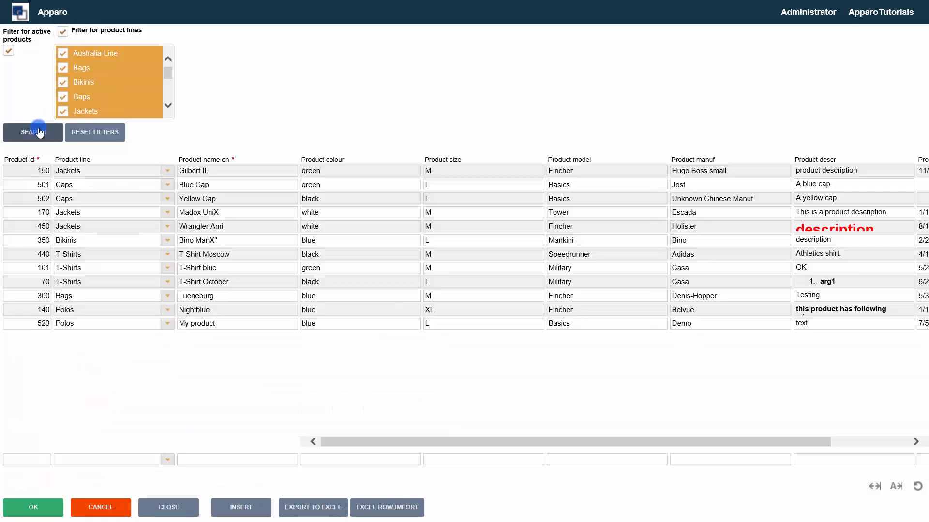
In the description of product Gilbert II., format the list item "finish" as bold red text and apply it
drag(363, 440, 440, 439)
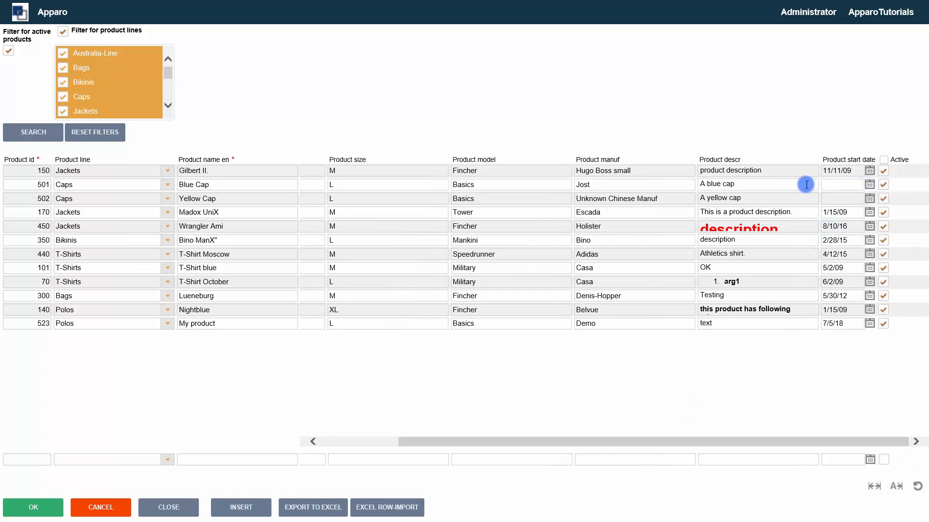
click(767, 169)
click(767, 168)
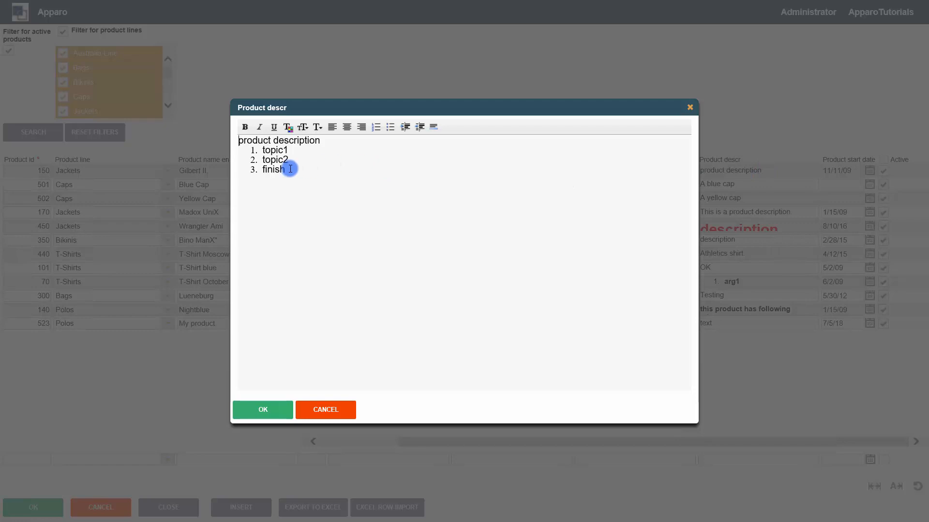
drag(286, 169, 233, 170)
click(245, 126)
click(288, 126)
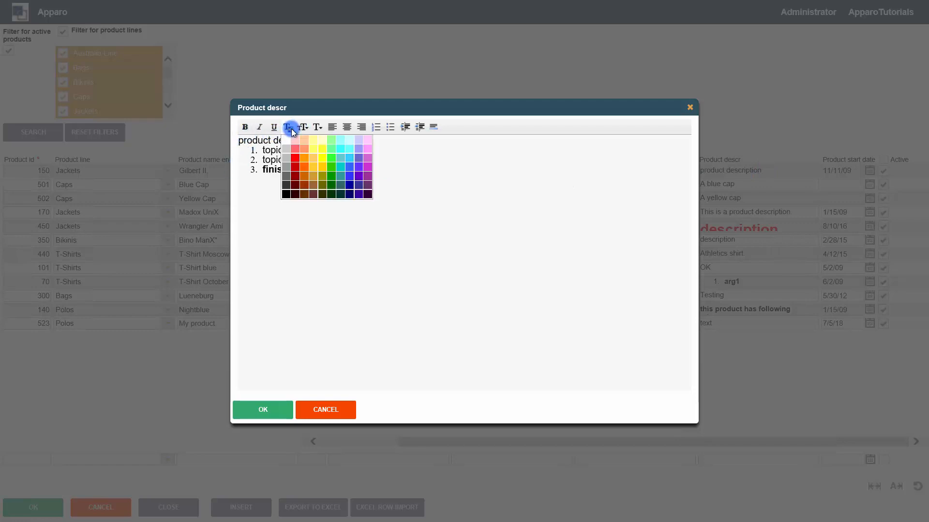
click(297, 161)
click(303, 282)
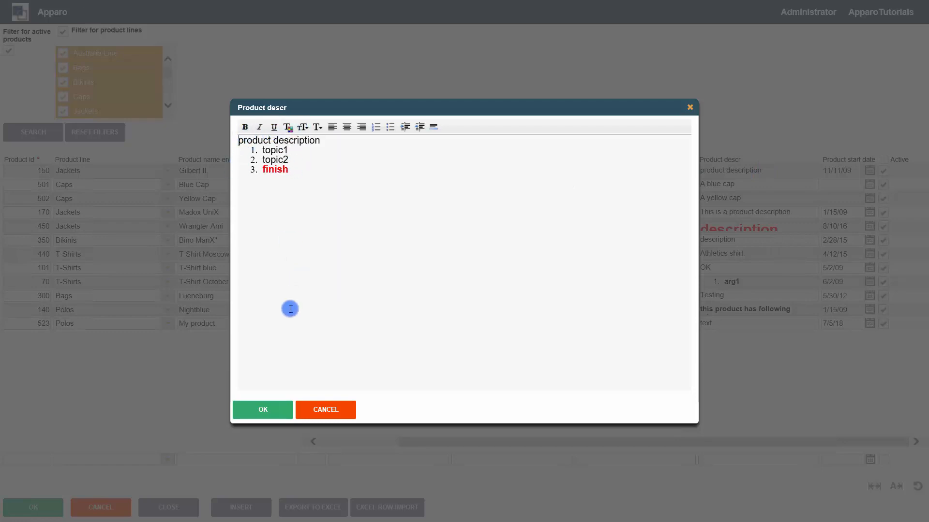
click(263, 410)
Reset the filters and fill the new data row with product line Jackets and product name "Product"
click(108, 141)
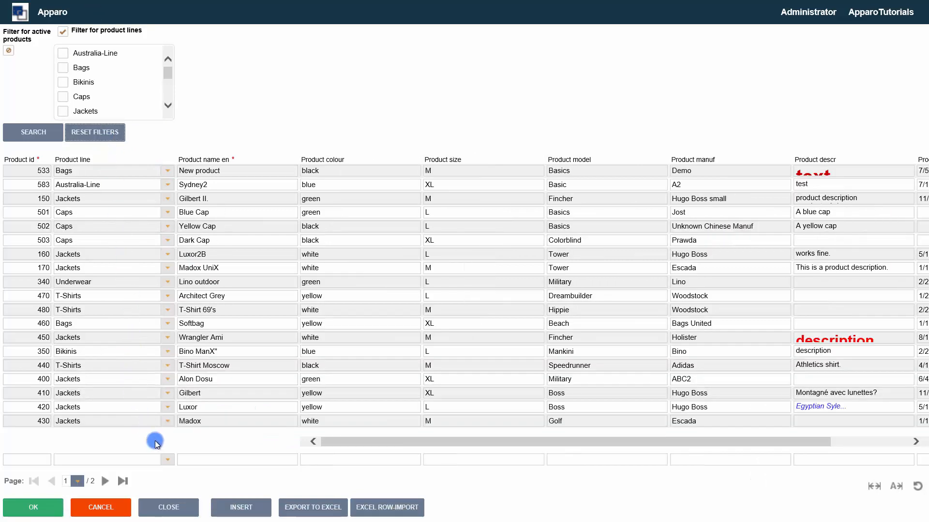
click(165, 459)
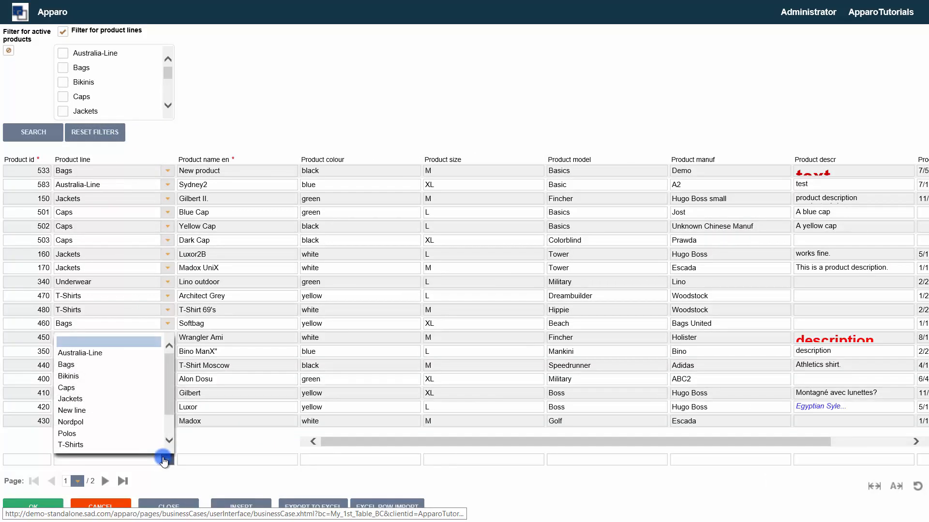
click(118, 400)
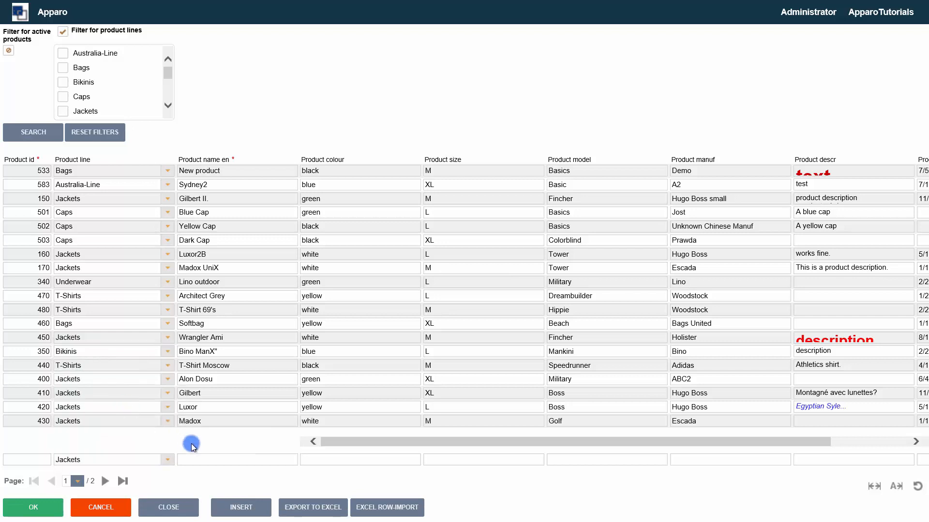
click(213, 460)
text(Product)
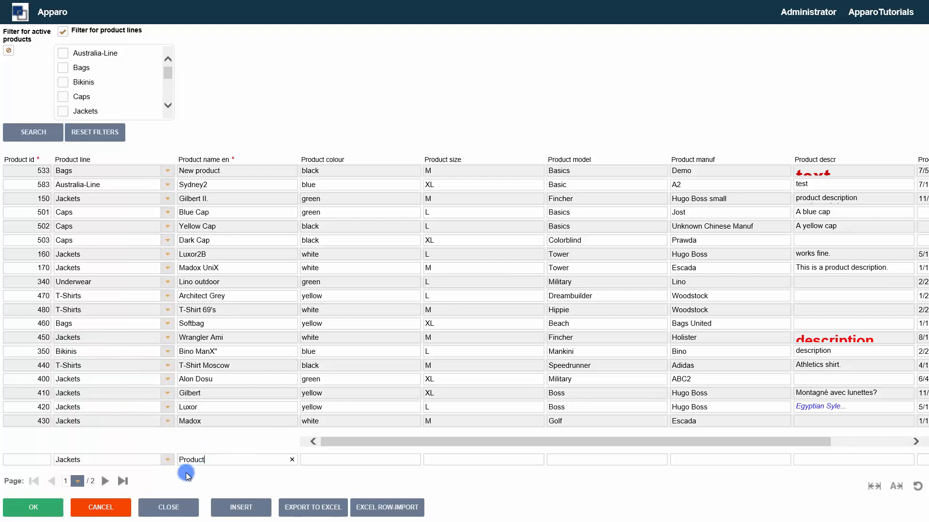
View page 2 of the product table and close the running Business Case
click(78, 482)
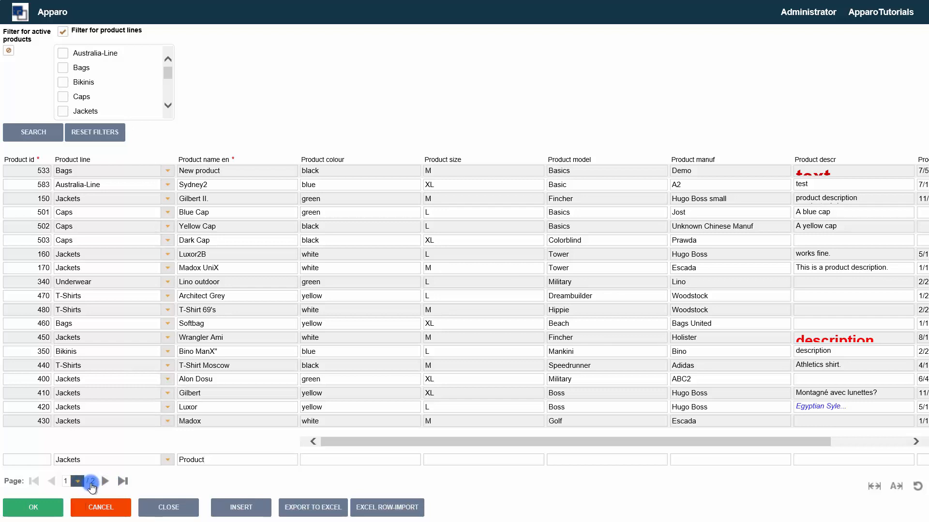
click(104, 482)
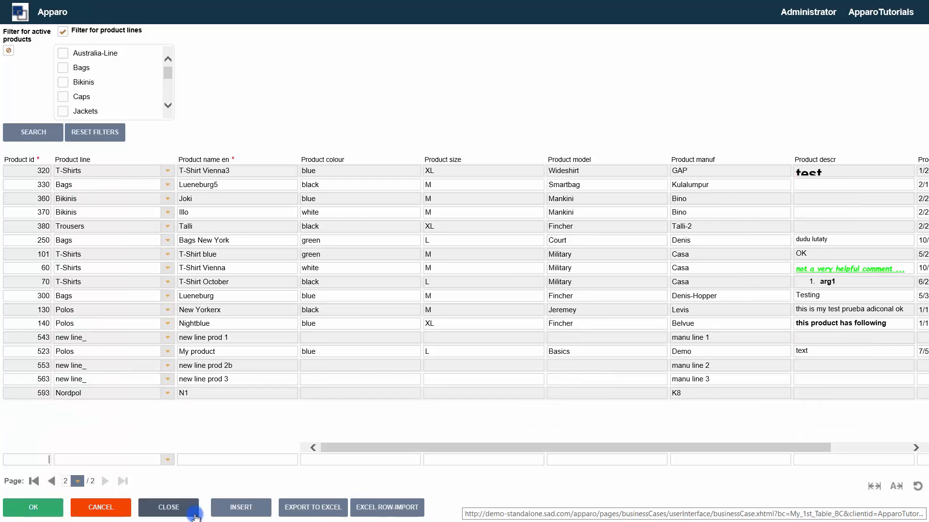
click(165, 508)
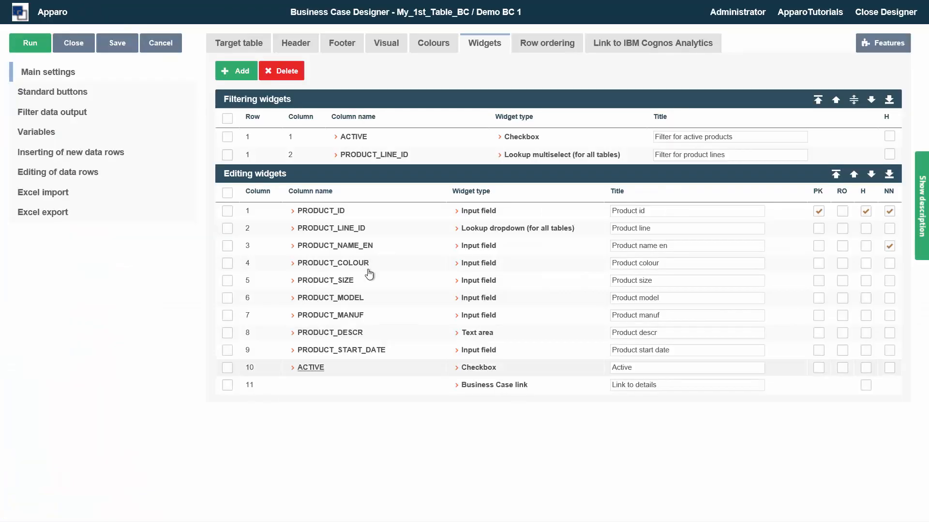
Create an IBM Cognos portal entry in the "Step 11 - other features" folder of Demonstration Apparo & Cognos Analytics, and close the Business Case
click(617, 46)
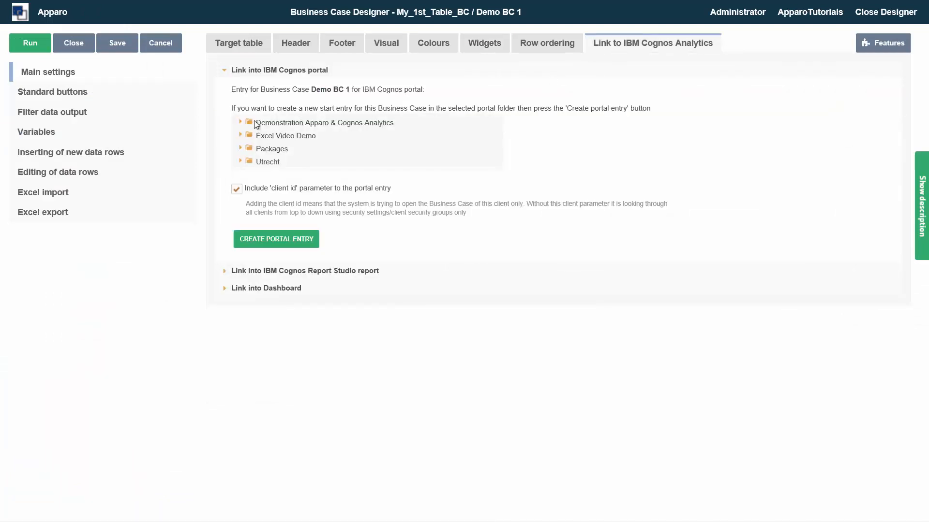
click(239, 123)
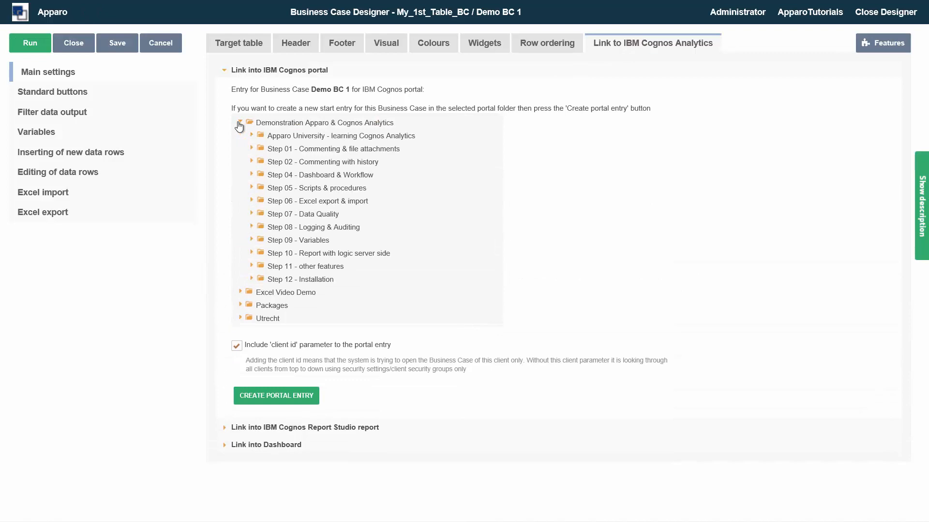
click(314, 271)
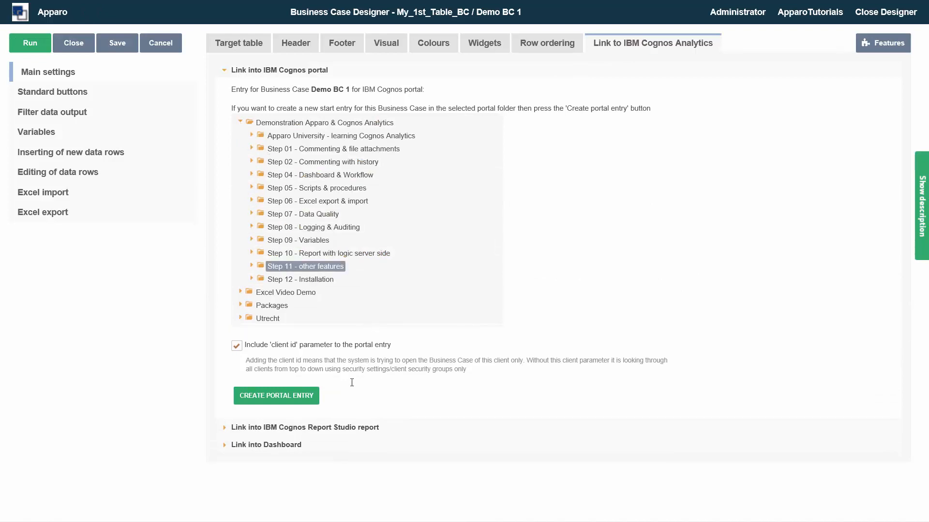
click(297, 401)
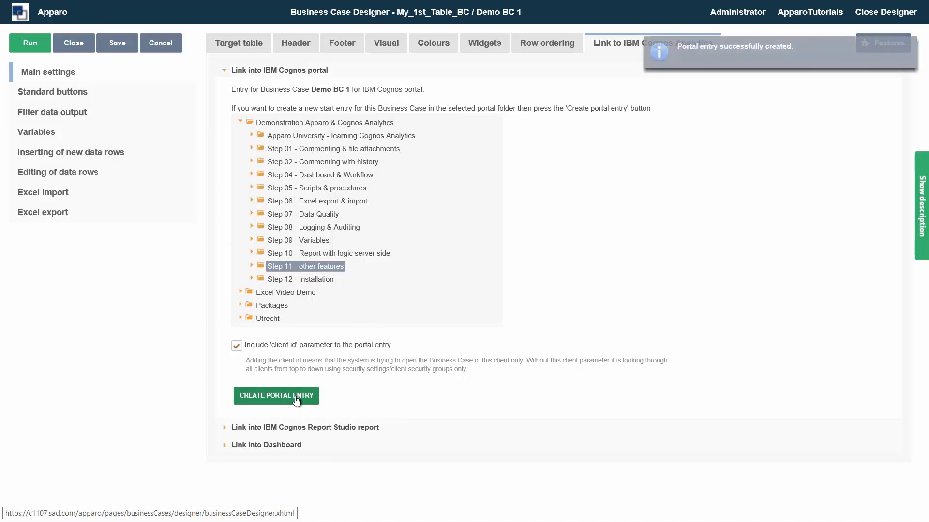
click(68, 51)
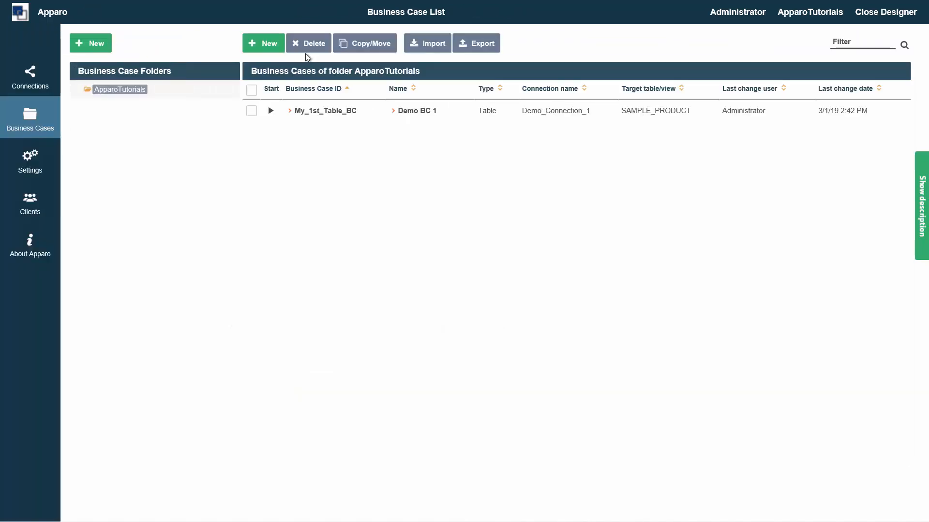
Create a Single Business Case with identifier My_1st_Single_BC and name "Detail view" on target table SAMPLE_PRODUCT
click(270, 43)
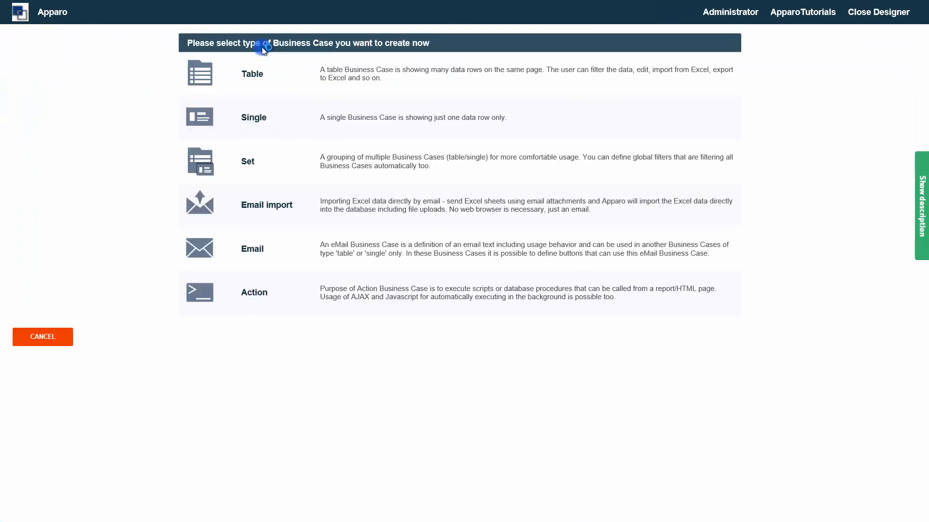
click(251, 117)
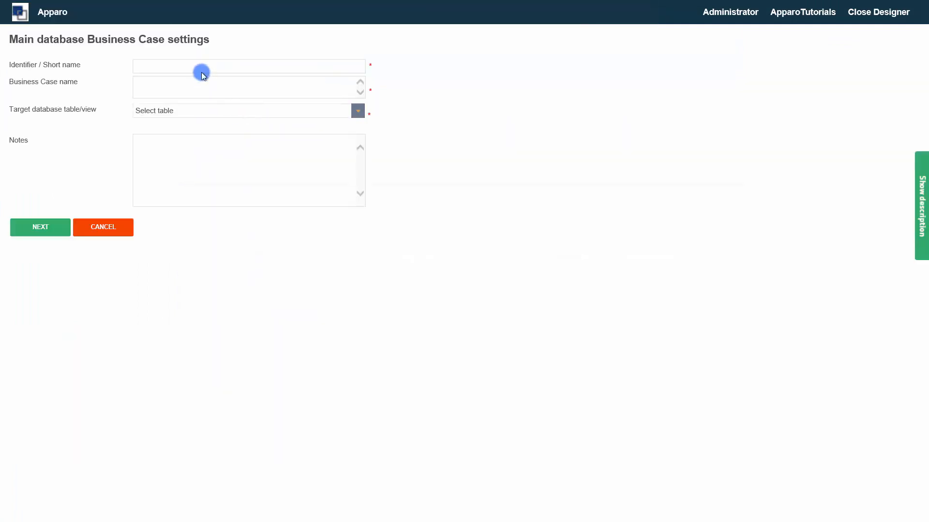
click(204, 66)
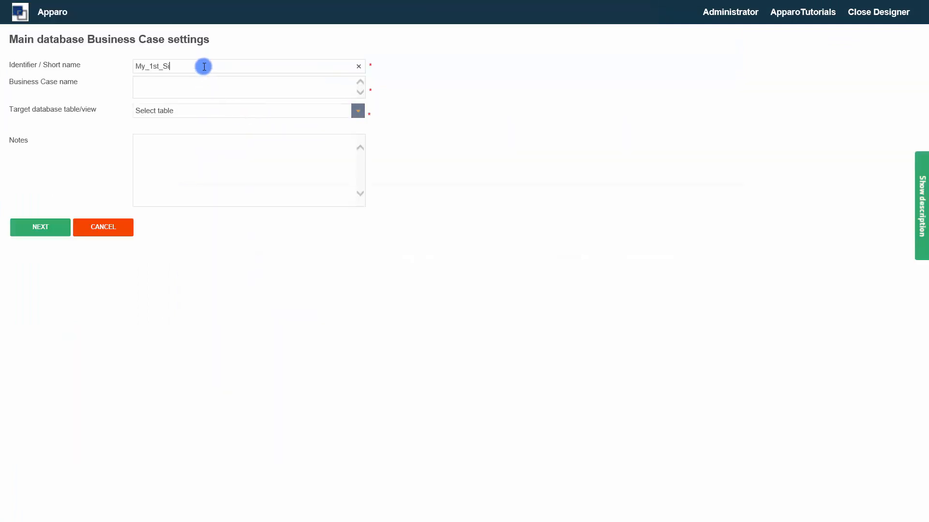
click(194, 81)
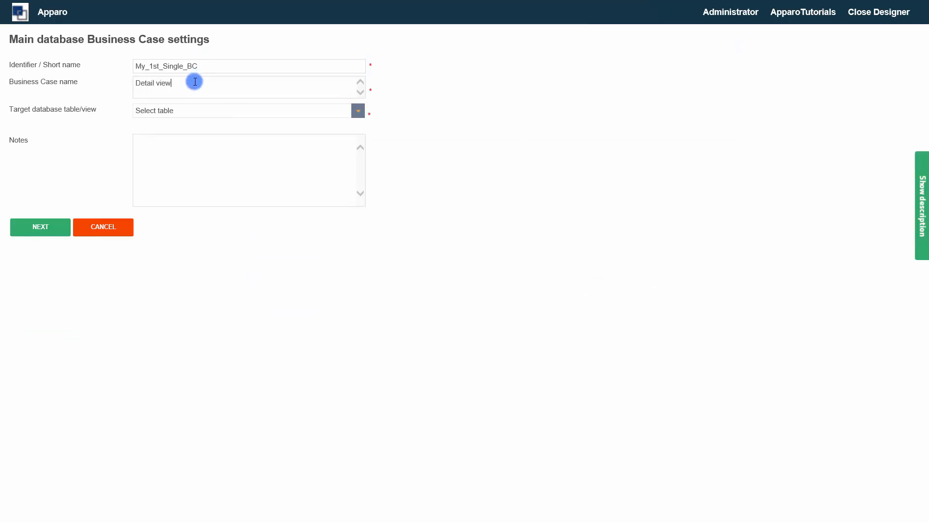
click(284, 111)
scroll(279, 176, down, 10)
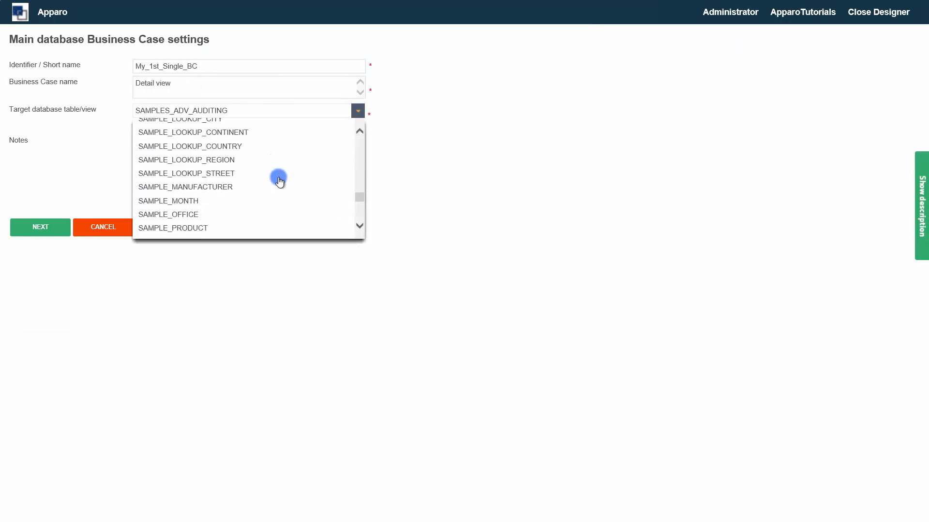
scroll(280, 179, down, 2)
click(248, 153)
click(52, 226)
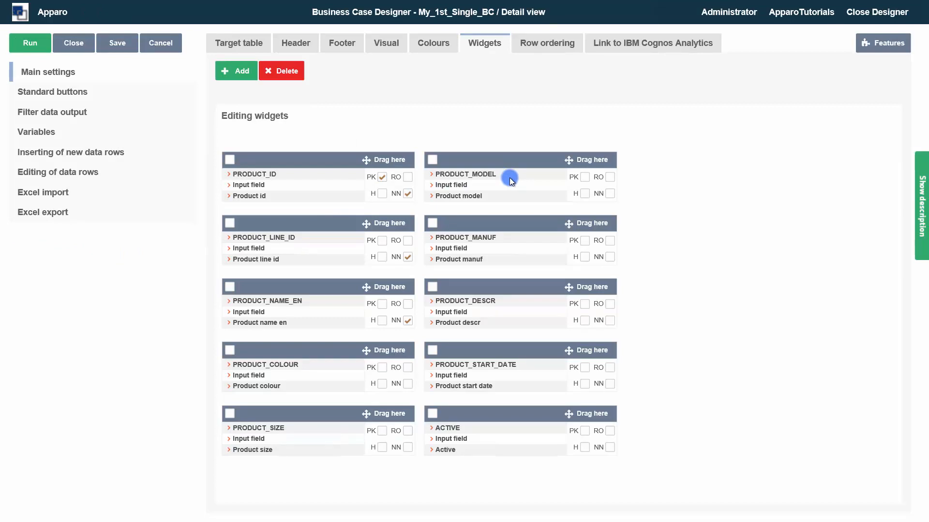
Make the PRODUCT_ID widget read-only, then run the Business Case, inspect its form fields and close it
click(407, 177)
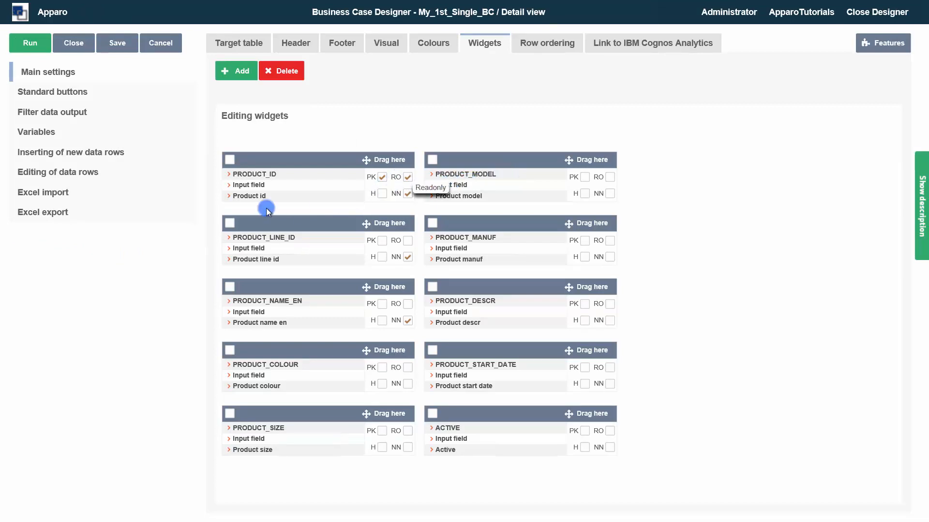
click(30, 43)
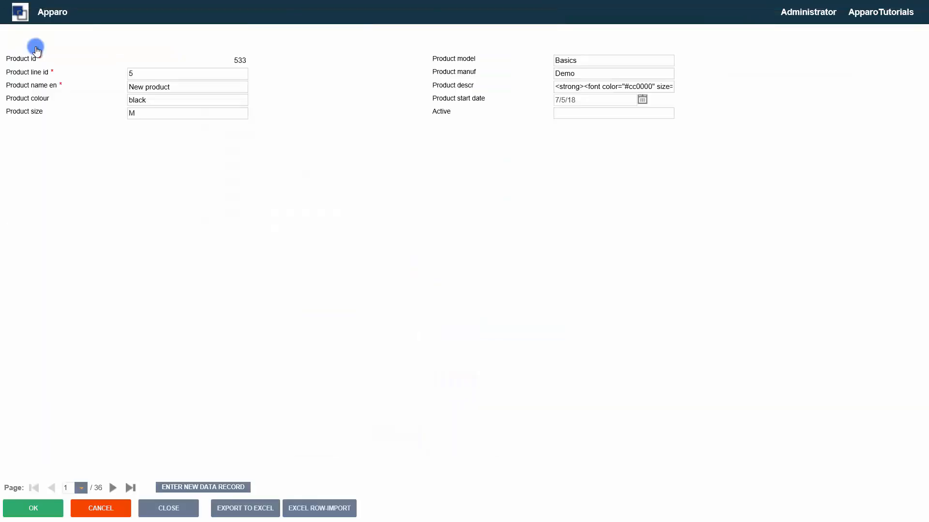
click(136, 77)
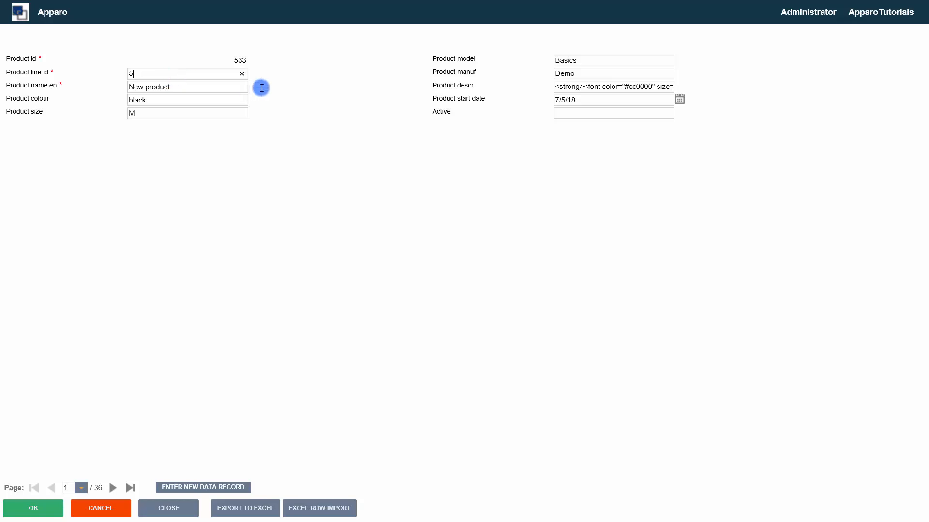
click(584, 112)
click(174, 507)
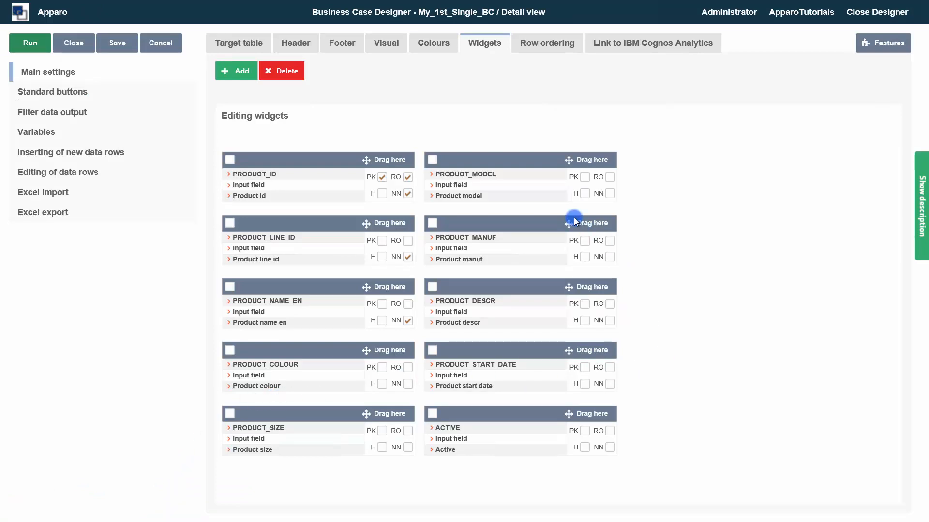
Move PRODUCT_MODEL, PRODUCT_MANUF, PRODUCT_START_DATE and ACTIVE to the end of the first widget column, and PRODUCT_DESCR to the top of the second
drag(507, 160, 281, 465)
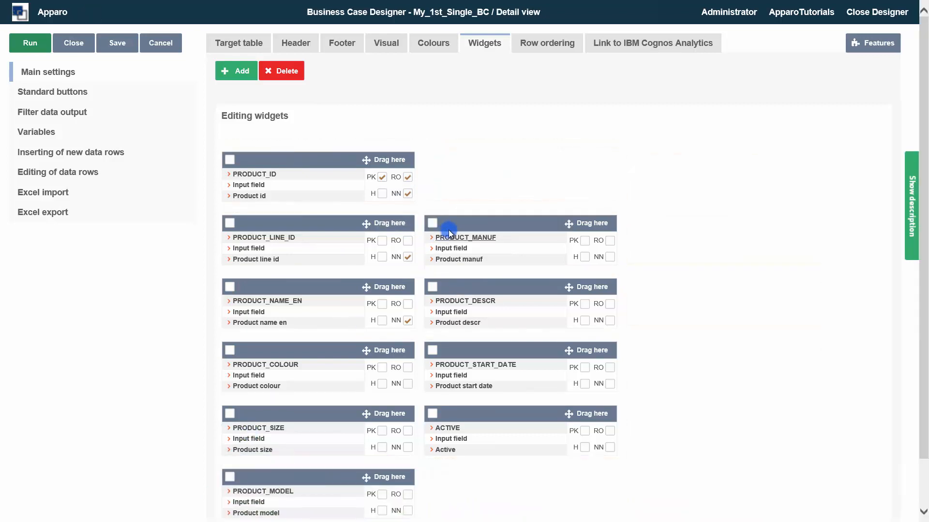
scroll(456, 234, down, 1)
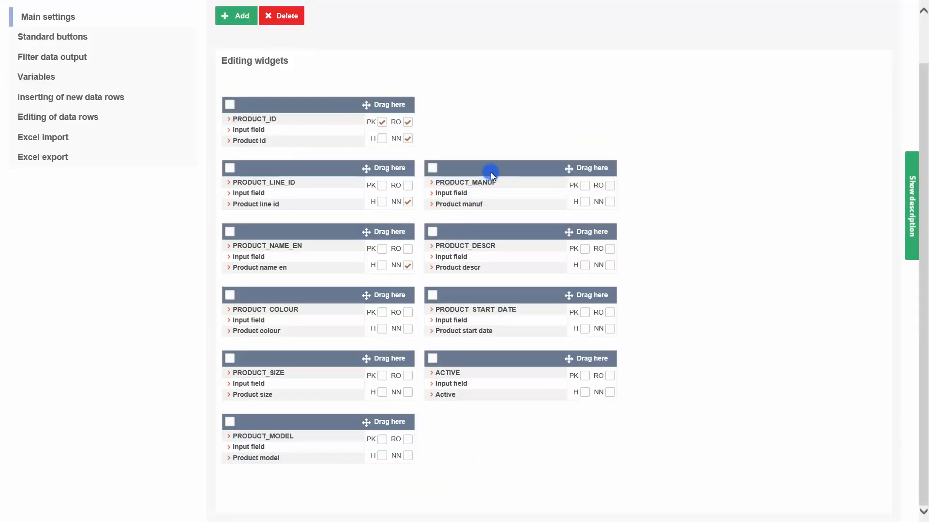
drag(491, 174, 286, 475)
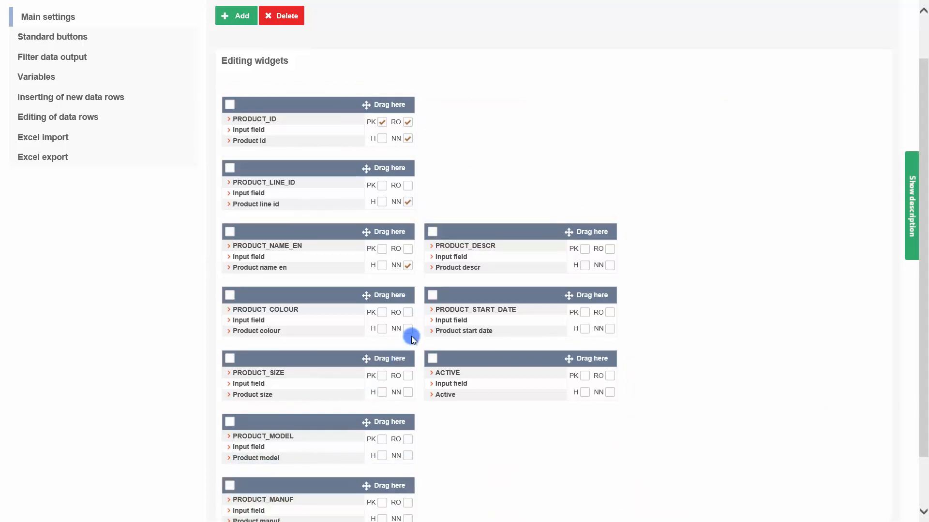
scroll(413, 347, down, 1)
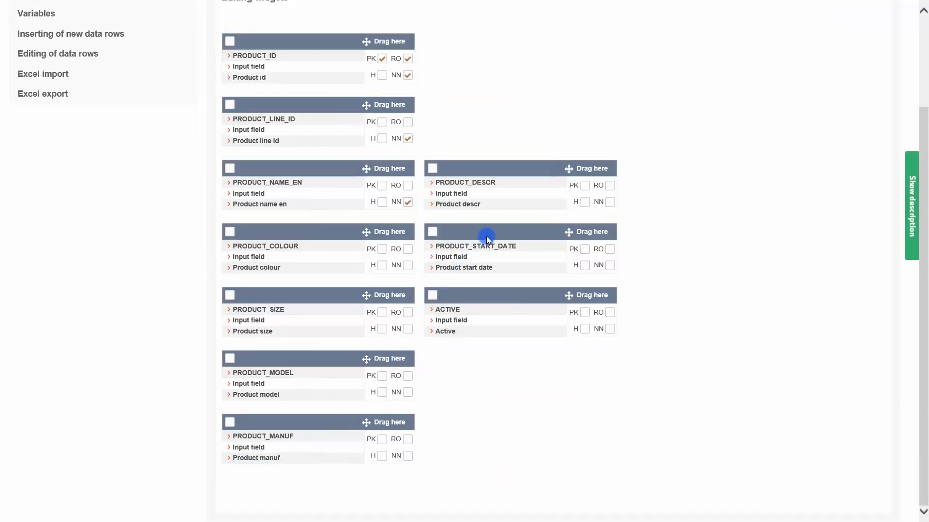
drag(487, 238, 300, 458)
scroll(390, 385, down, 1)
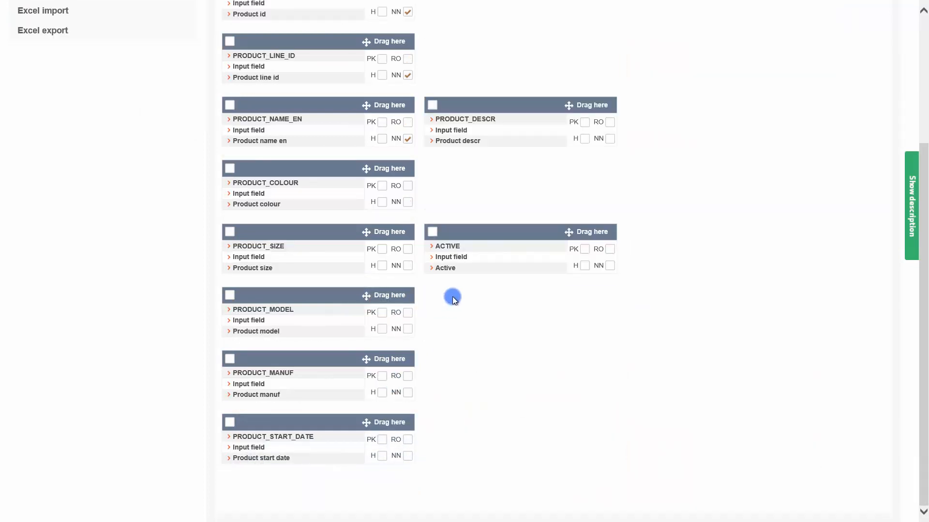
drag(492, 236, 283, 485)
scroll(408, 426, up, 3)
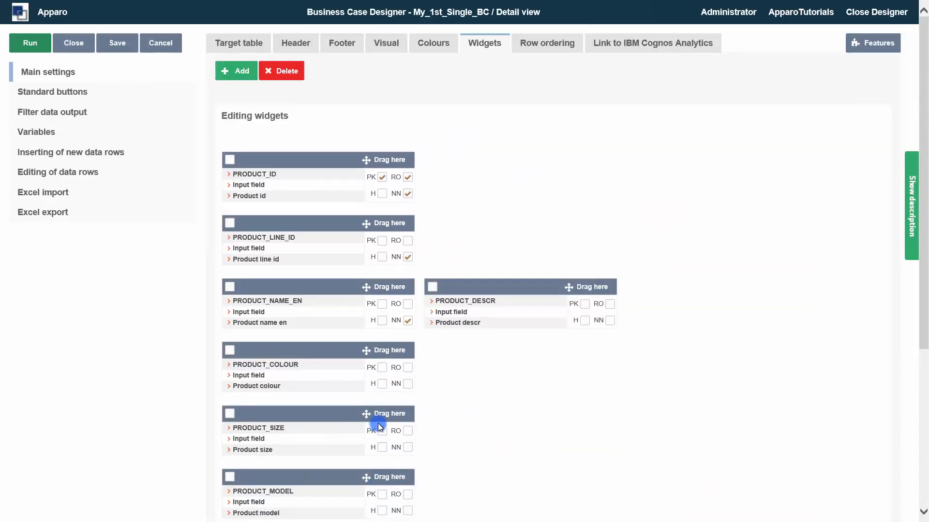
drag(473, 284, 476, 183)
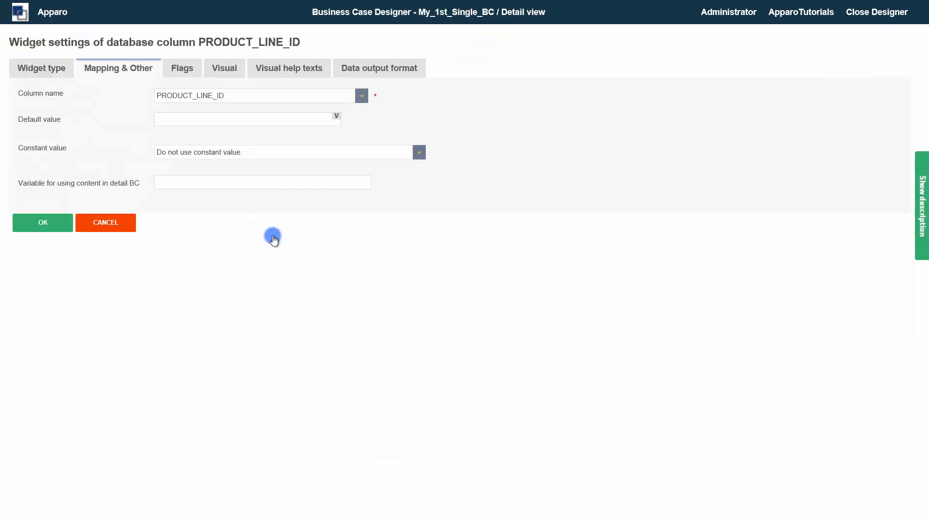
Turn the PRODUCT_LINE_ID widget into a lookup dropdown using table SAMPLE_PRODUCT_LINE, key column PRODUCT_LINE_ID and a product line name column for output
click(30, 67)
click(27, 201)
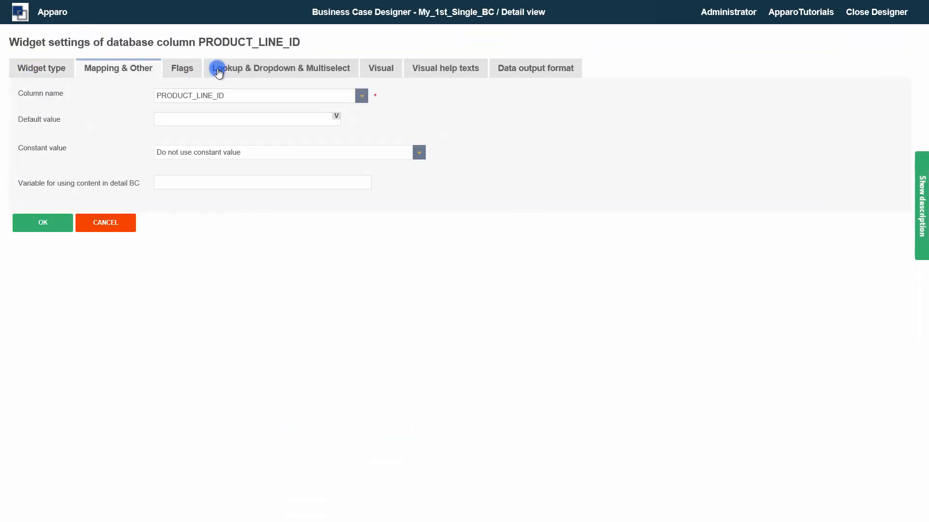
click(216, 68)
click(312, 98)
scroll(313, 174, down, 15)
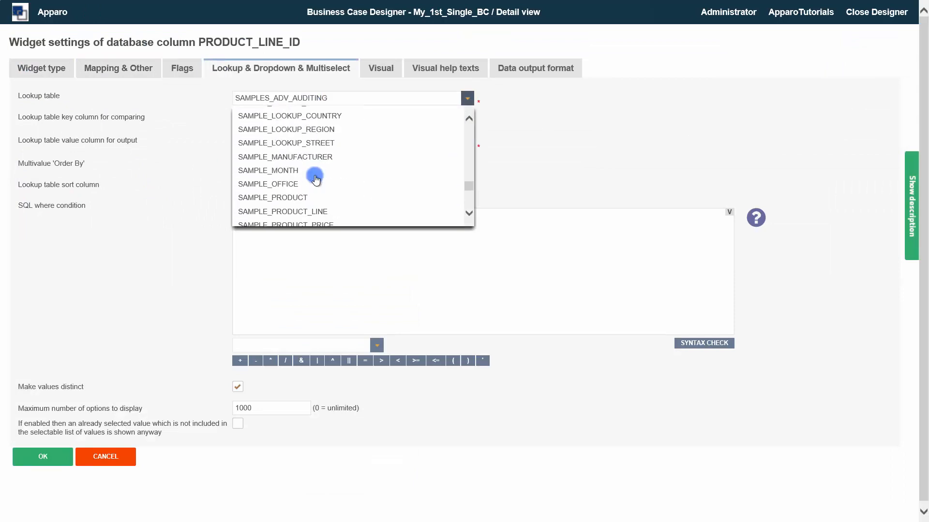
click(315, 211)
click(468, 119)
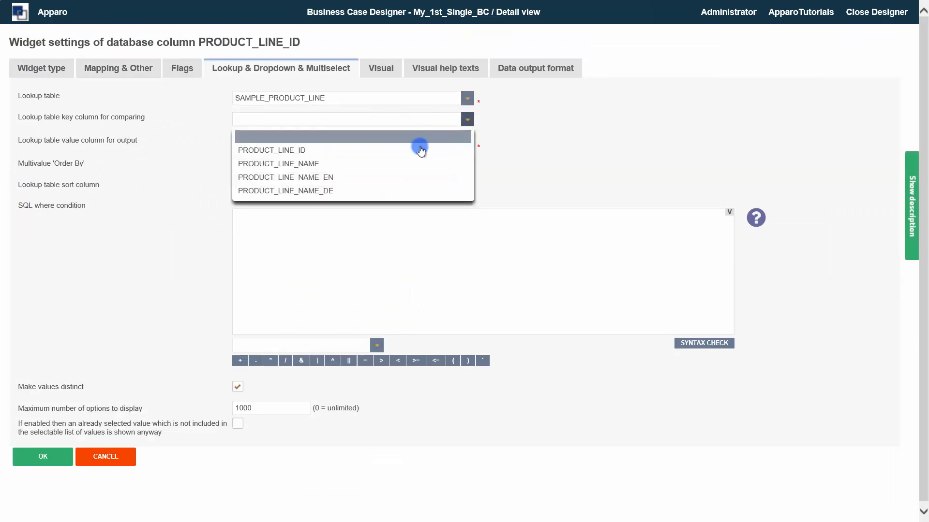
click(419, 148)
click(467, 143)
click(386, 201)
Change the column label of the PRODUCT_LINE_ID widget to "Product line" and apply the widget settings
click(381, 71)
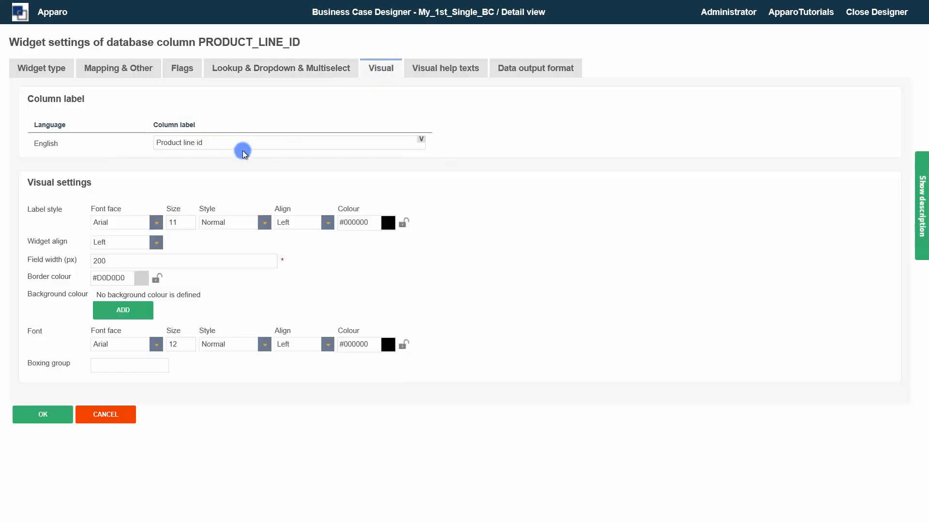
click(234, 145)
key(BackSpace)
key(BackSpace)
key(BackSpace)
click(51, 417)
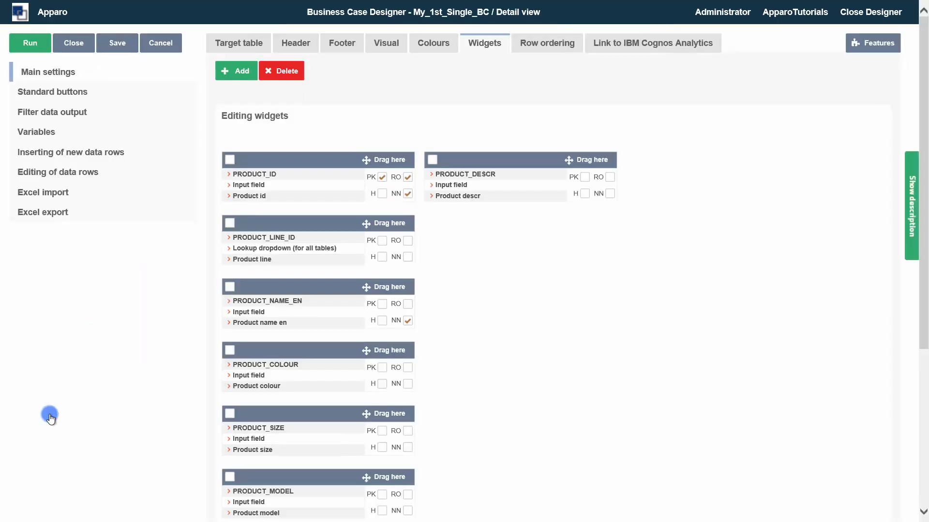
Change the ACTIVE widget to the Checkbox type and apply the widget settings
scroll(204, 401, down, 5)
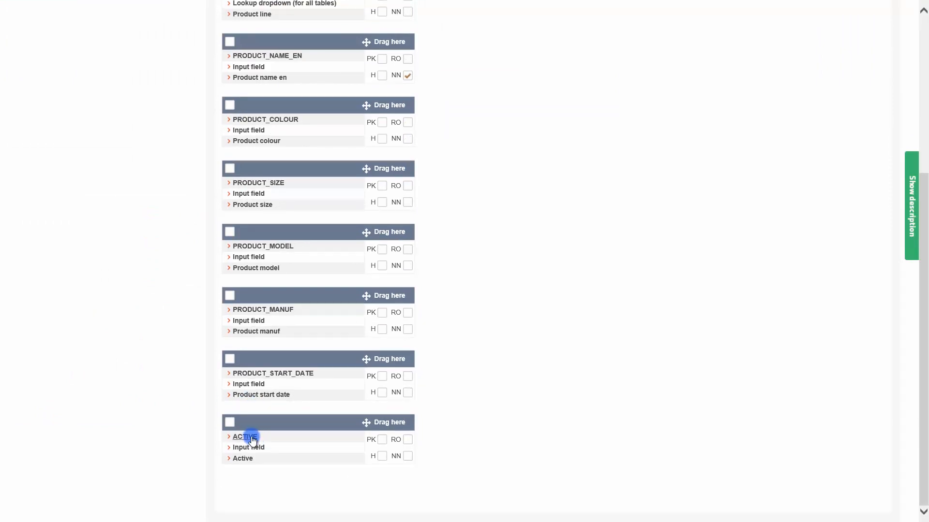
click(252, 438)
click(57, 67)
click(24, 132)
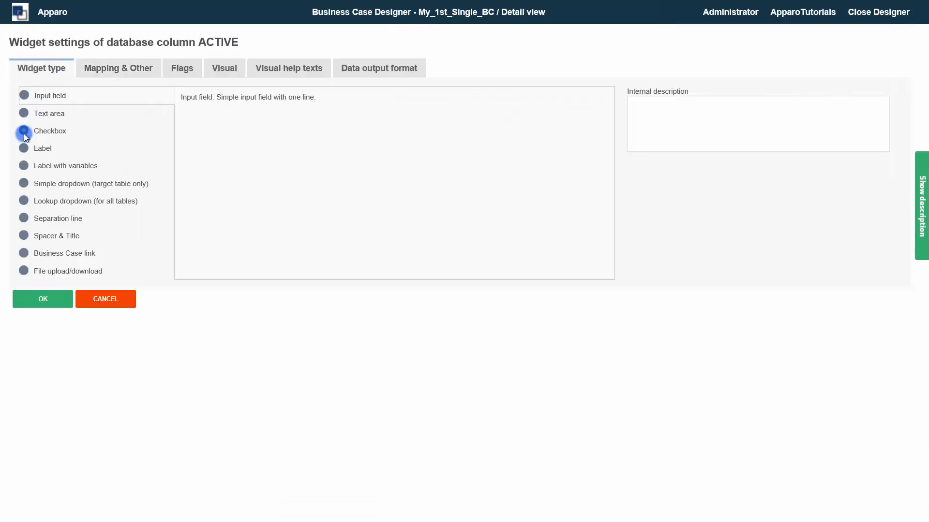
click(36, 270)
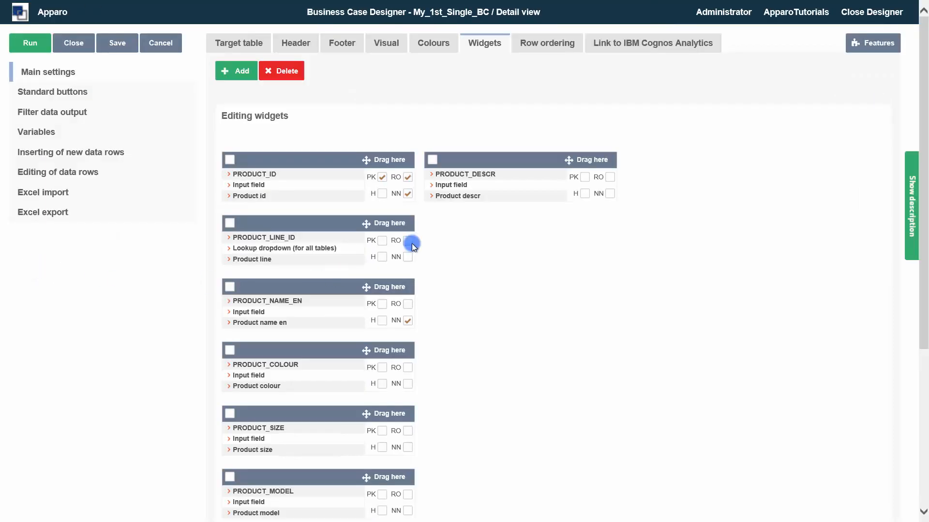
Change the PRODUCT_DESCR widget to the Text area type with a field height of 100 px
click(477, 176)
click(57, 68)
click(51, 113)
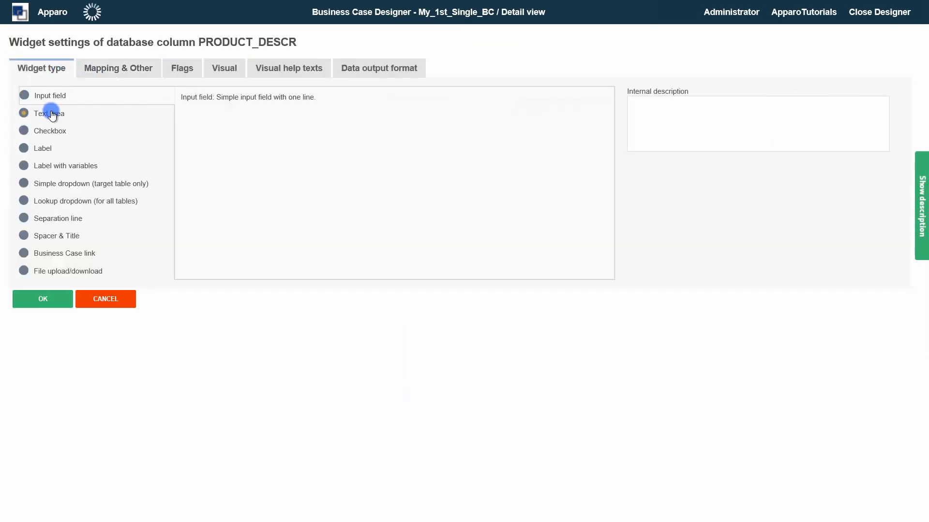
click(219, 68)
click(175, 274)
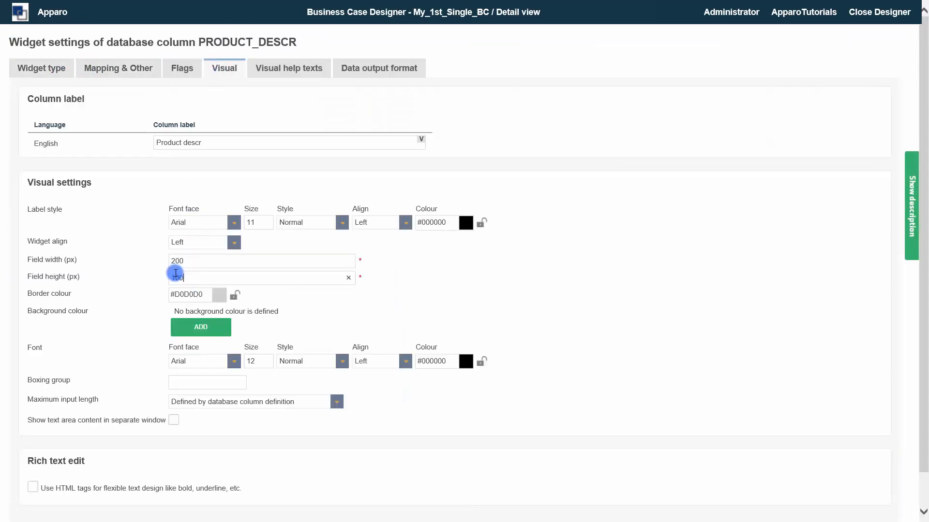
drag(175, 274, 166, 271)
Enable HTML rich text editing for the PRODUCT_DESCR widget, label it "Product description" and apply the settings
click(33, 487)
click(218, 142)
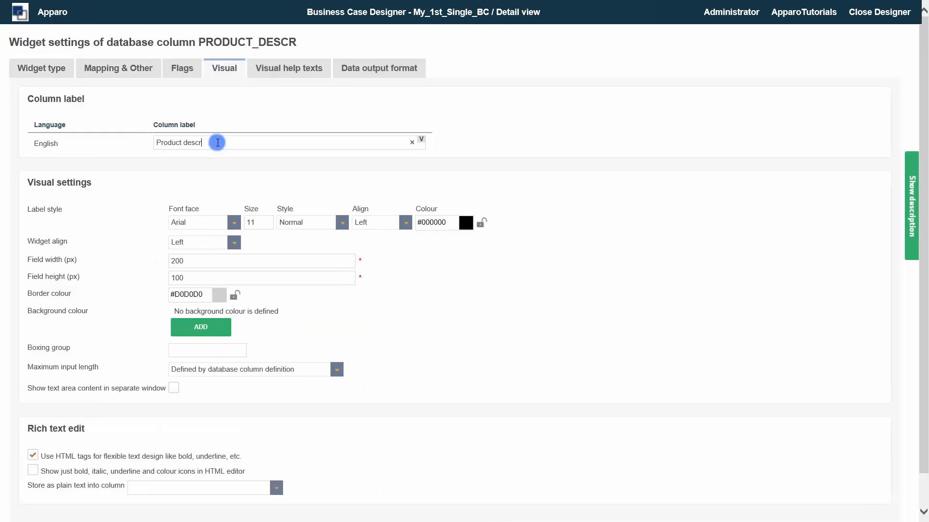
scroll(31, 481, down, 1)
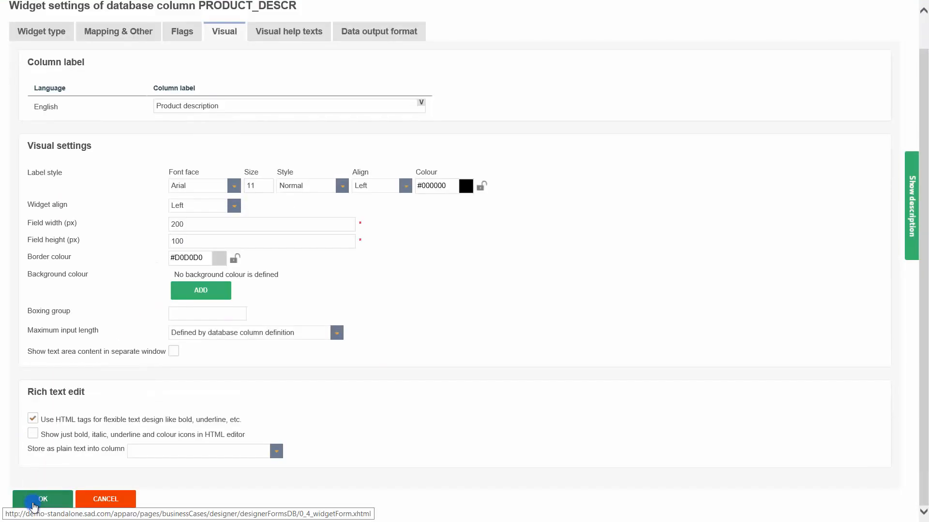
click(34, 503)
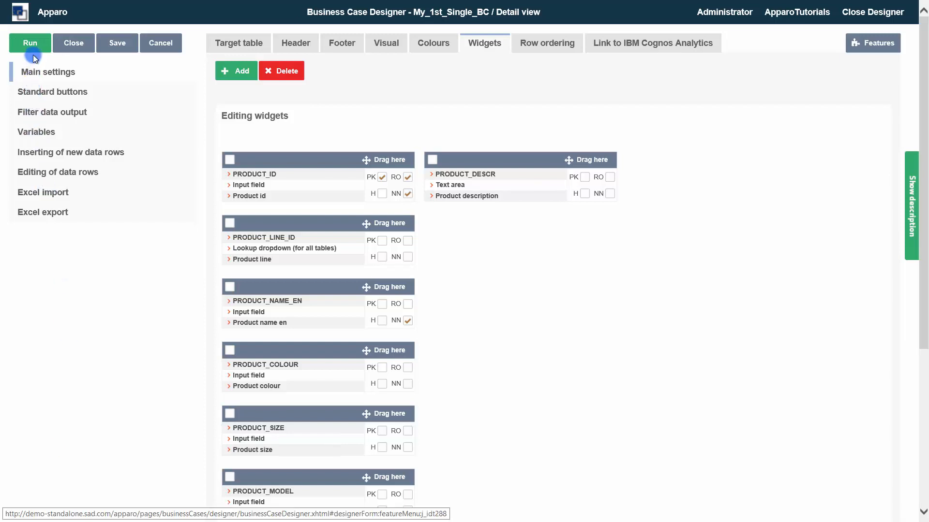
Run the Detail view Business Case, check the product description's rich text editor and close the run
click(32, 46)
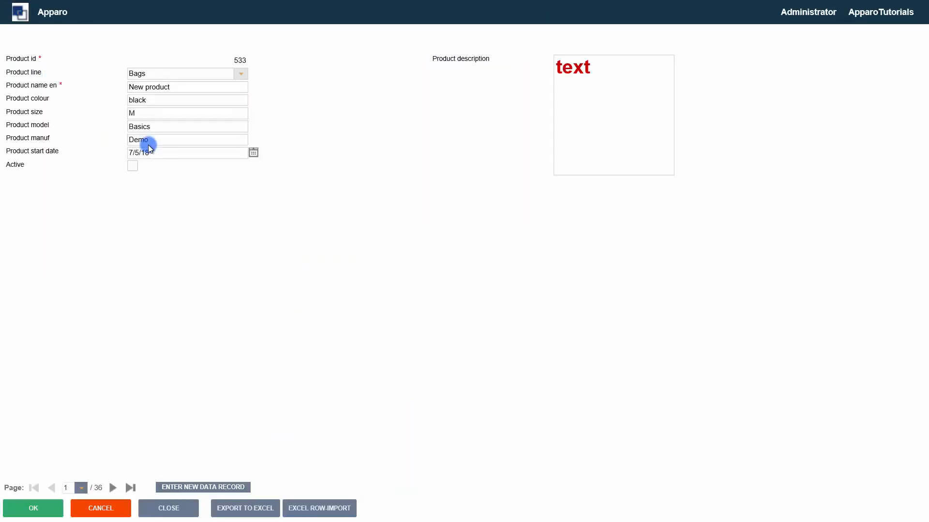
click(640, 100)
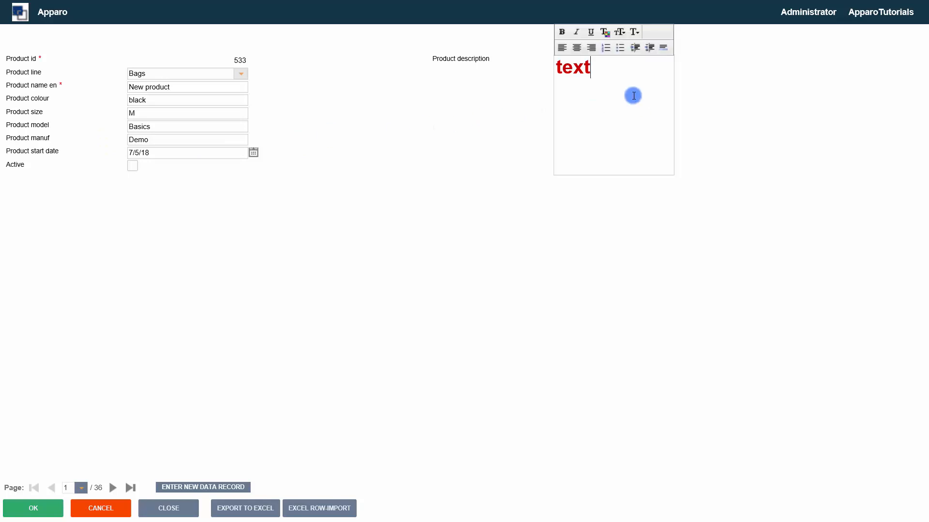
click(155, 506)
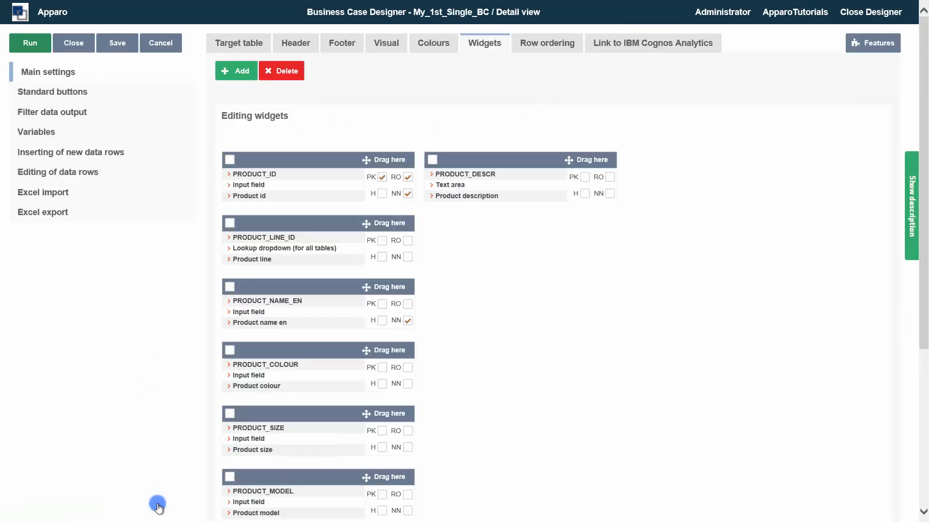
Set the Detail view's label width to 120 px, reduce its widget width, and check the layout in a run
click(382, 49)
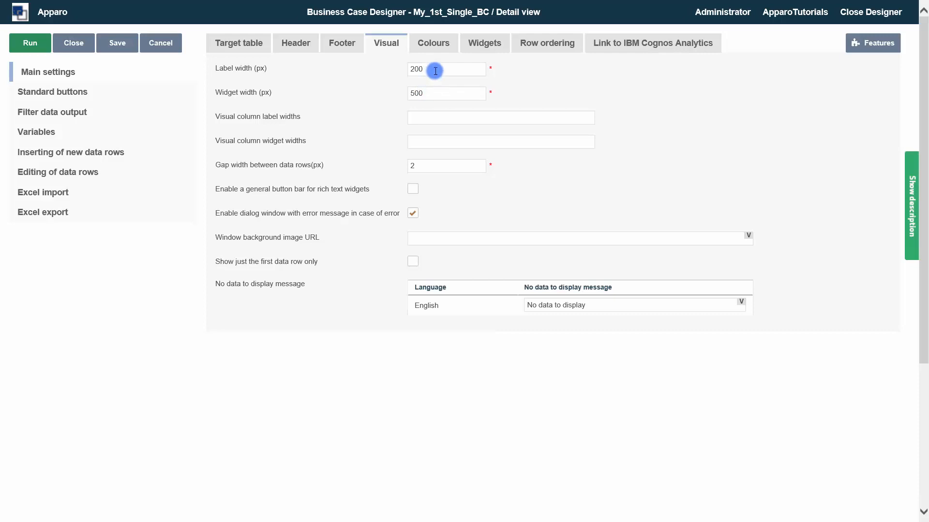
drag(435, 71, 357, 55)
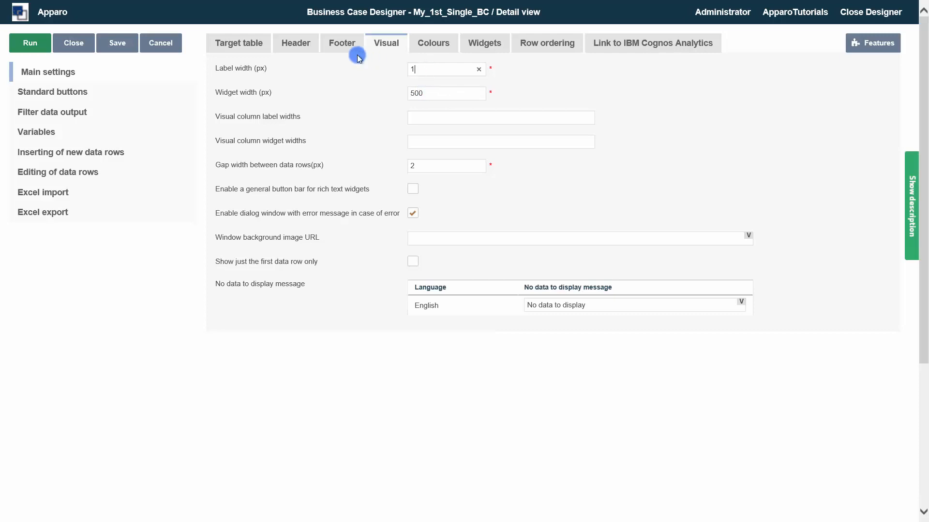
text(120)
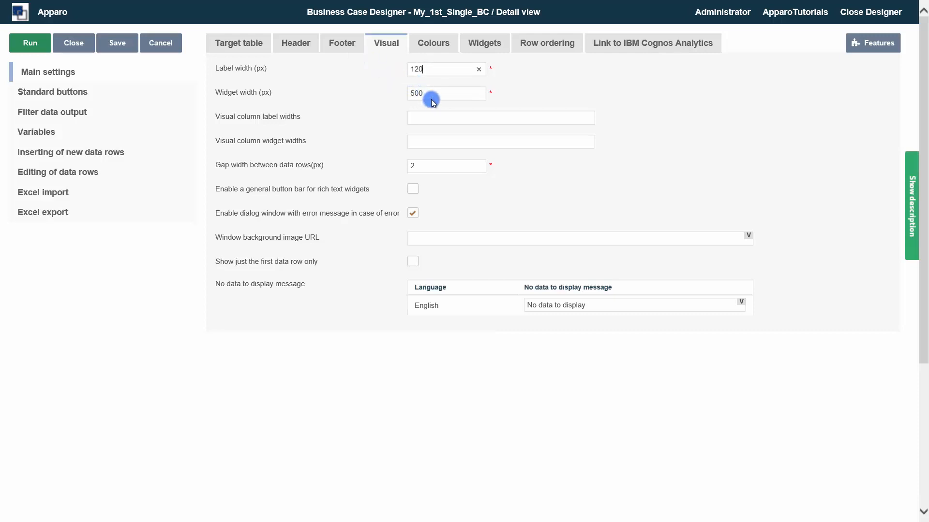
drag(432, 95, 407, 99)
click(22, 43)
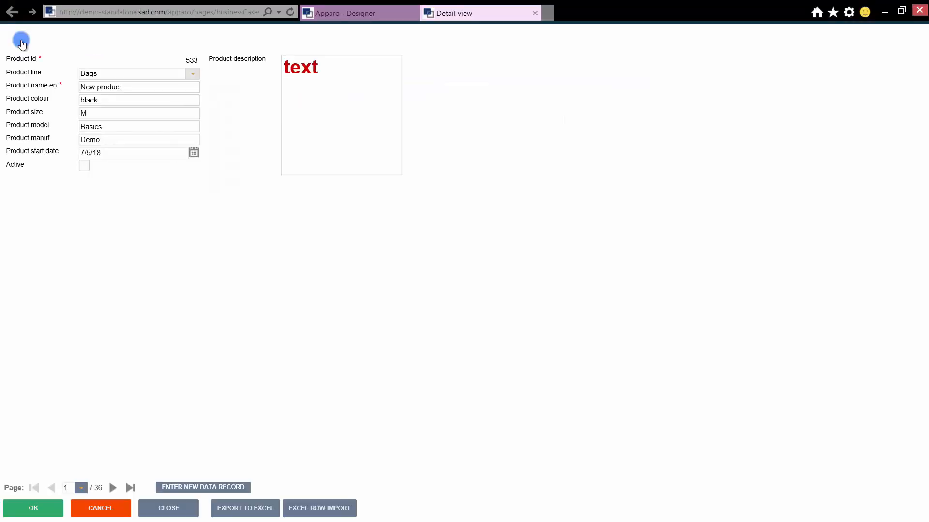
click(148, 505)
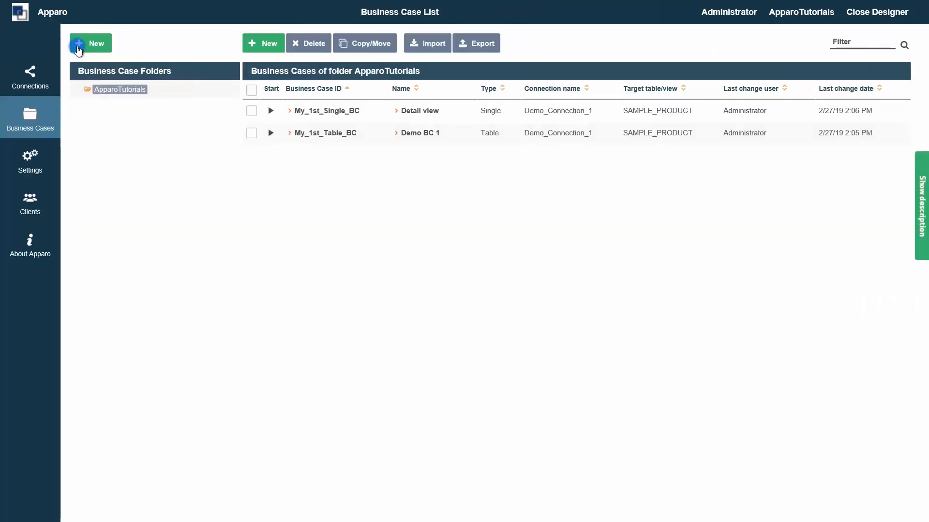
Add an edit widget of type Business Case link to My_1st_Table_BC
click(324, 133)
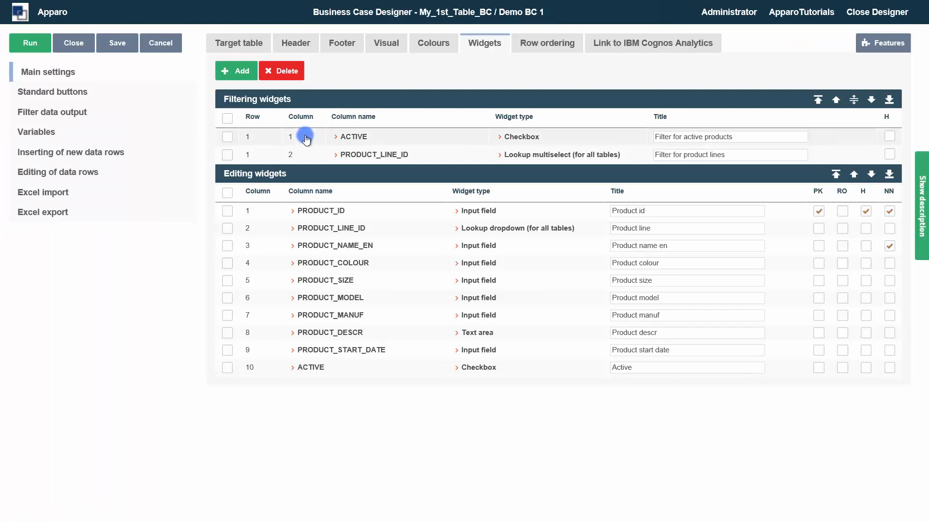
click(237, 72)
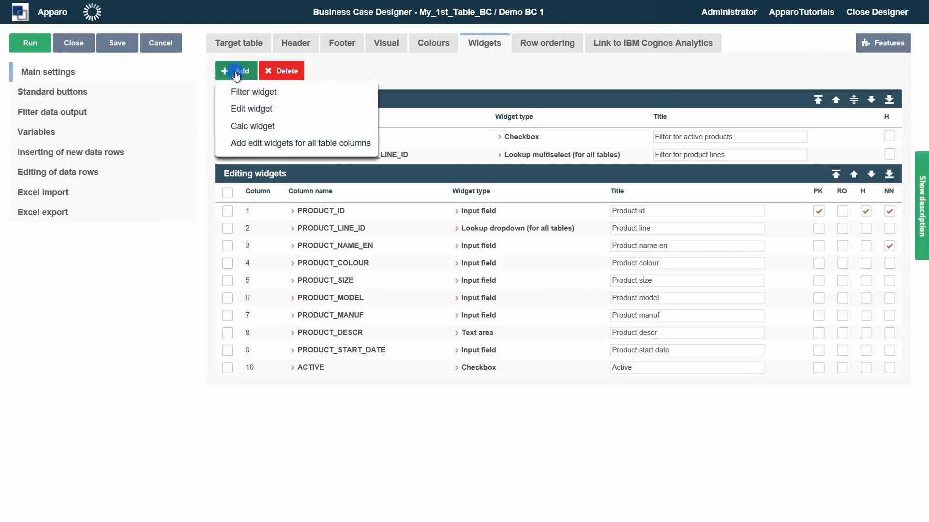
click(251, 108)
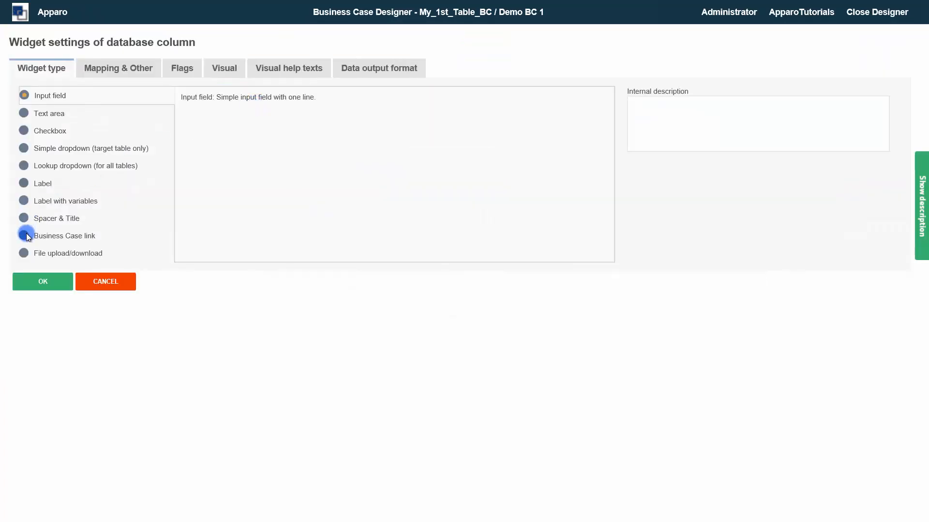
click(25, 235)
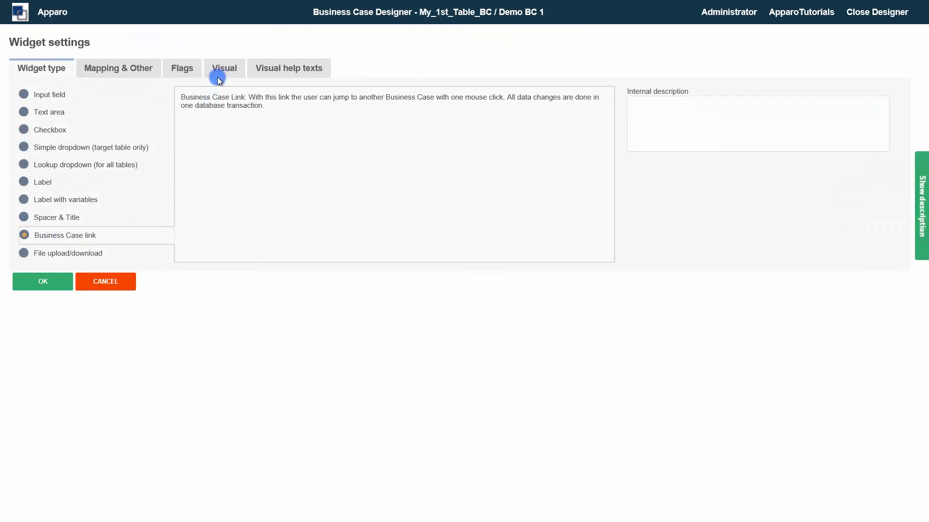
Link the widget to the detail Business Case My_1st_Single_BC and map its PRODUCT_ID to the master's PRODUCT_ID
click(142, 68)
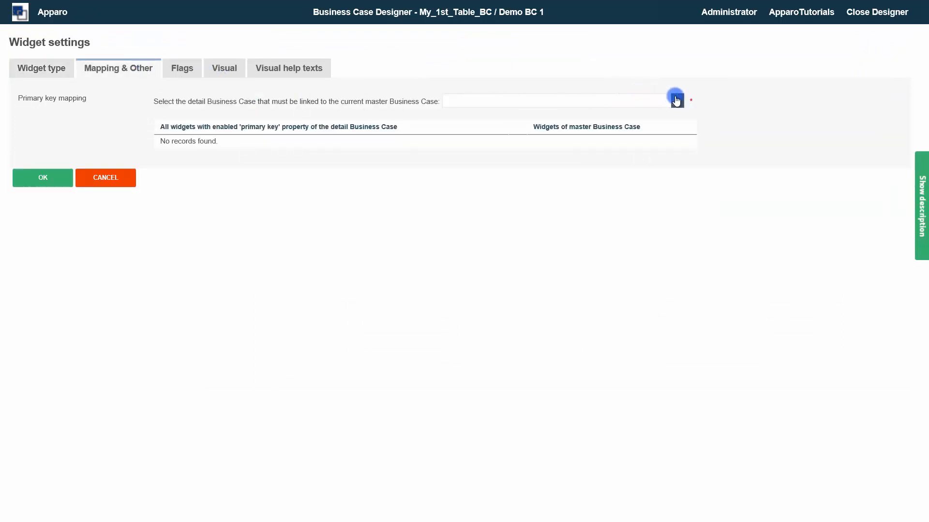
click(677, 101)
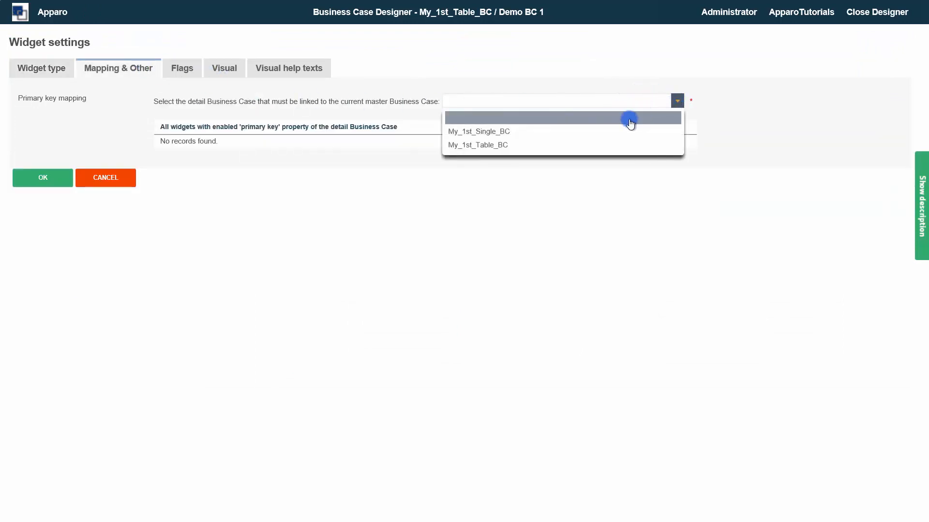
click(616, 130)
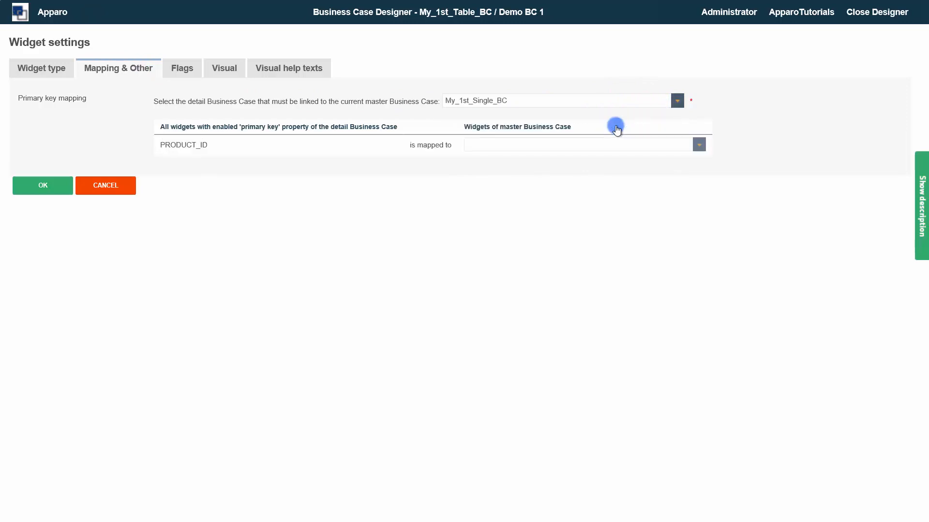
click(700, 145)
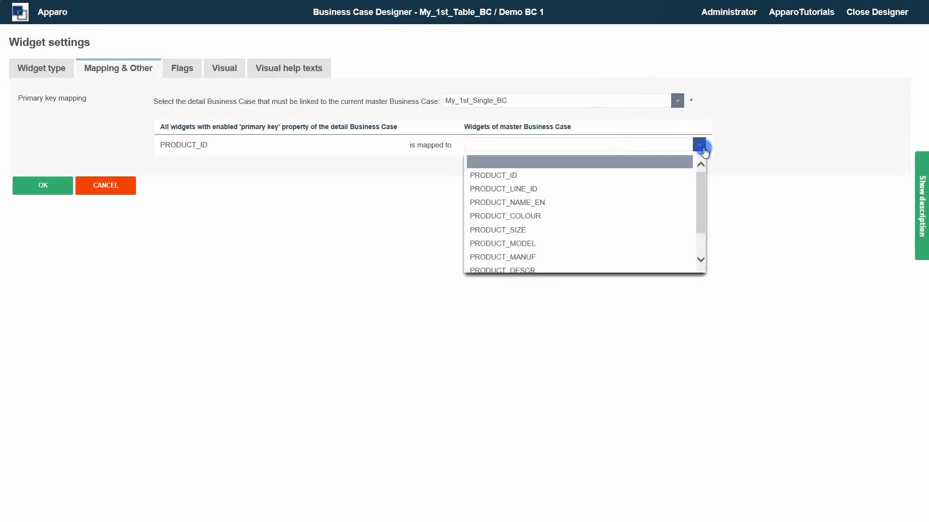
click(649, 175)
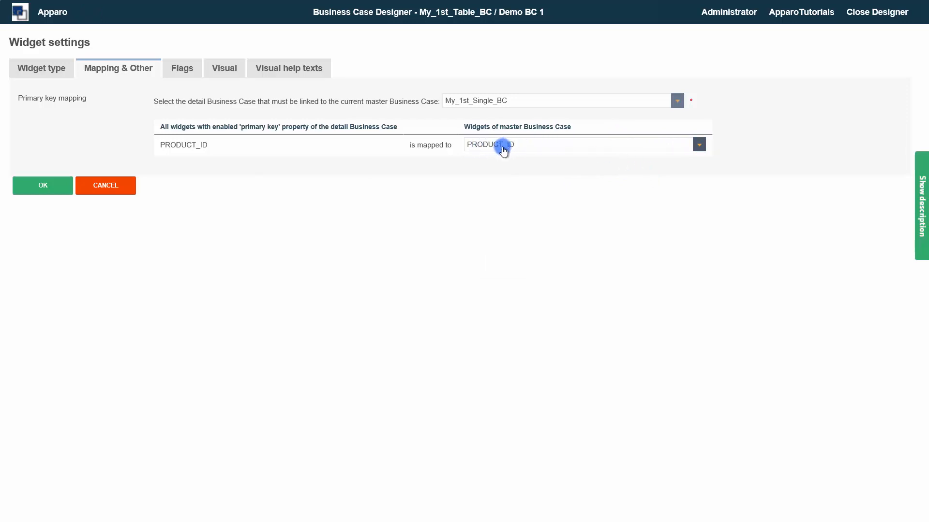
Label the link column "Link to details", title its window "Product details", name the hyperlink "Open details" and apply the settings
click(220, 73)
click(194, 139)
text(Link to details)
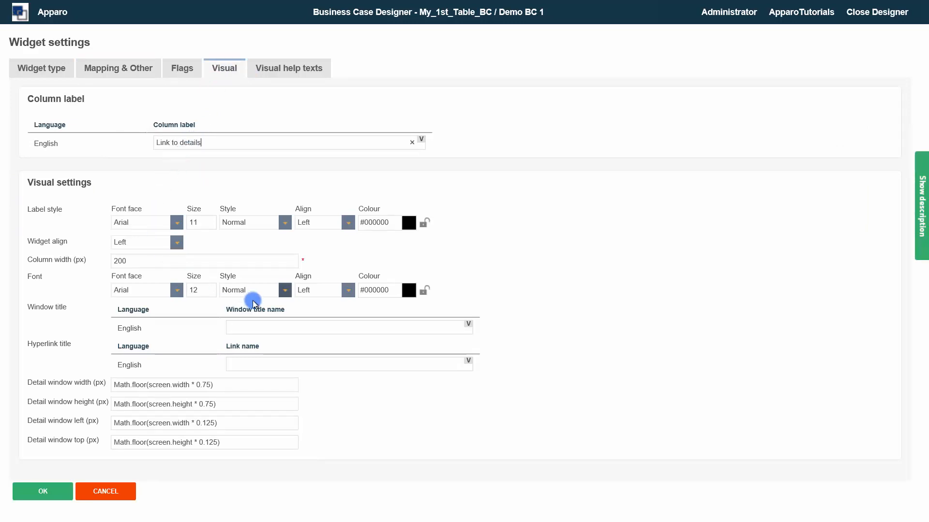
click(257, 325)
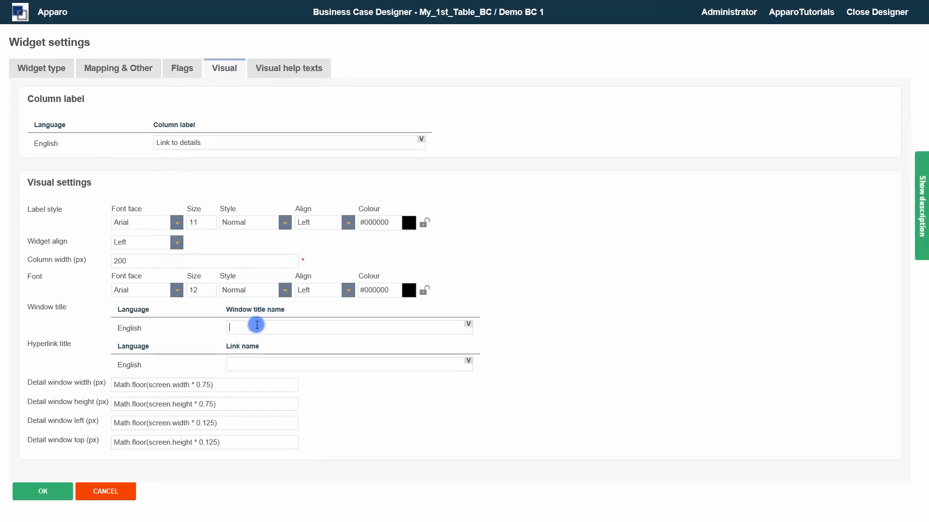
text(Product details)
click(260, 361)
text(Open details)
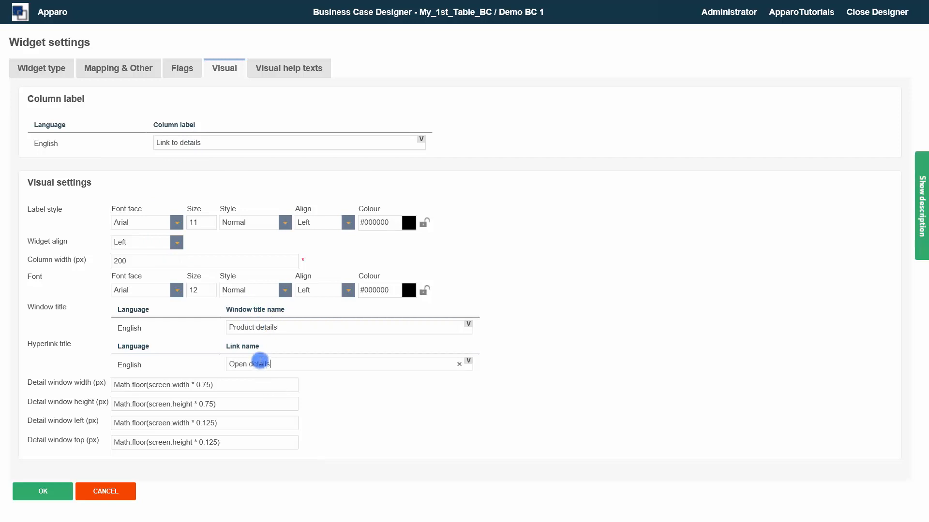
click(37, 491)
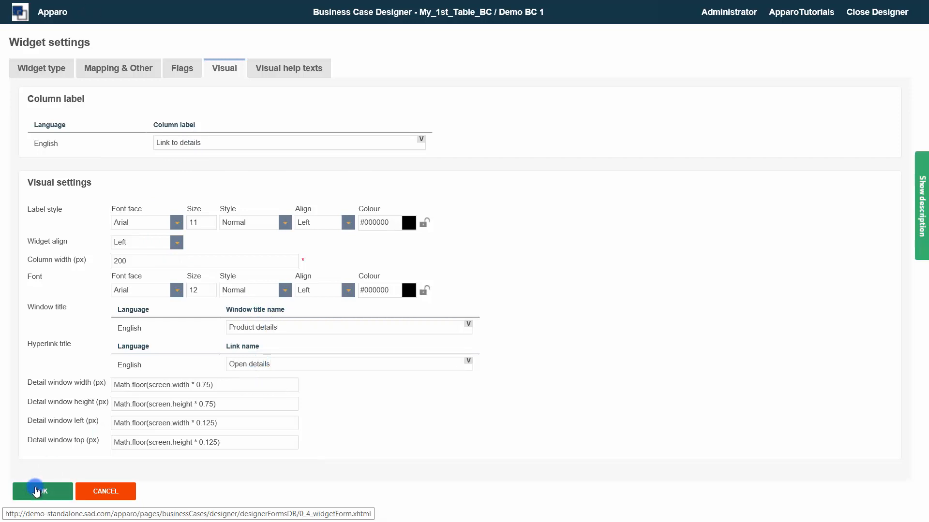
Run the Demo BC 1 table and open the details of the Gilbert II. product
click(31, 26)
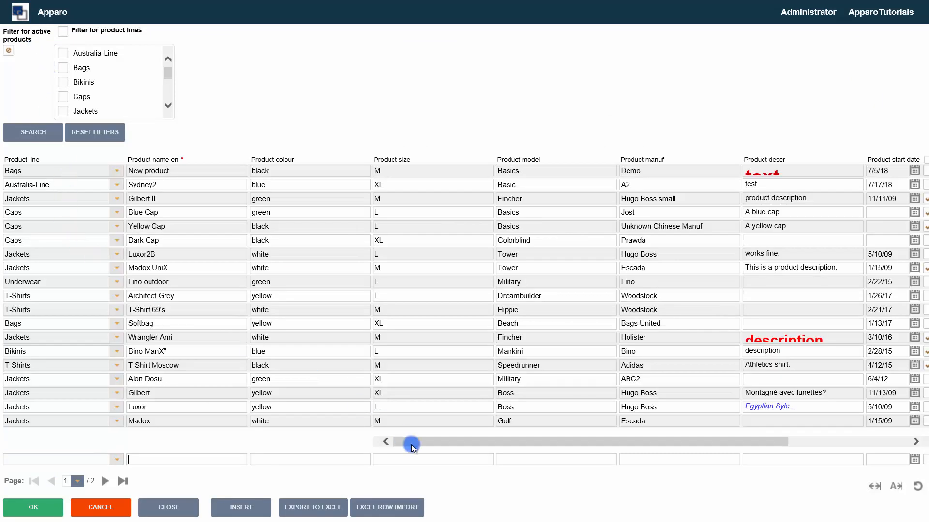
drag(412, 444, 532, 444)
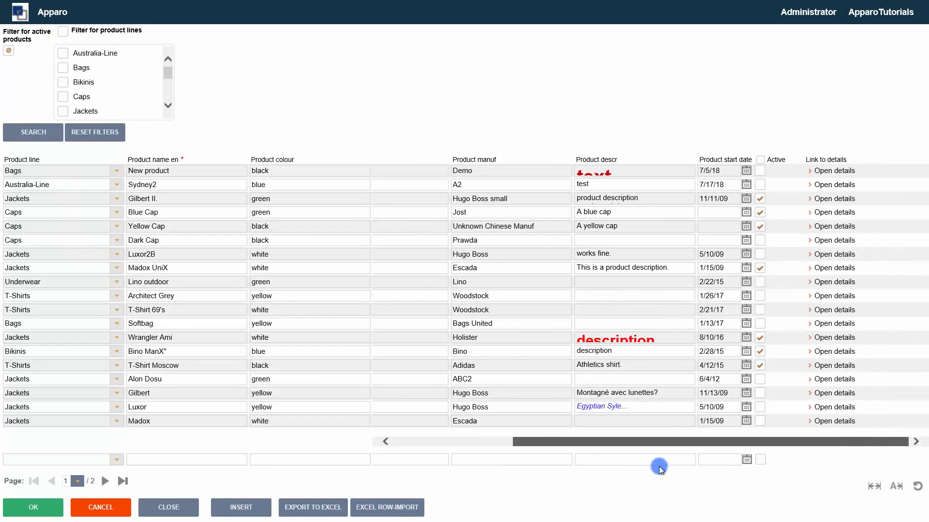
click(839, 201)
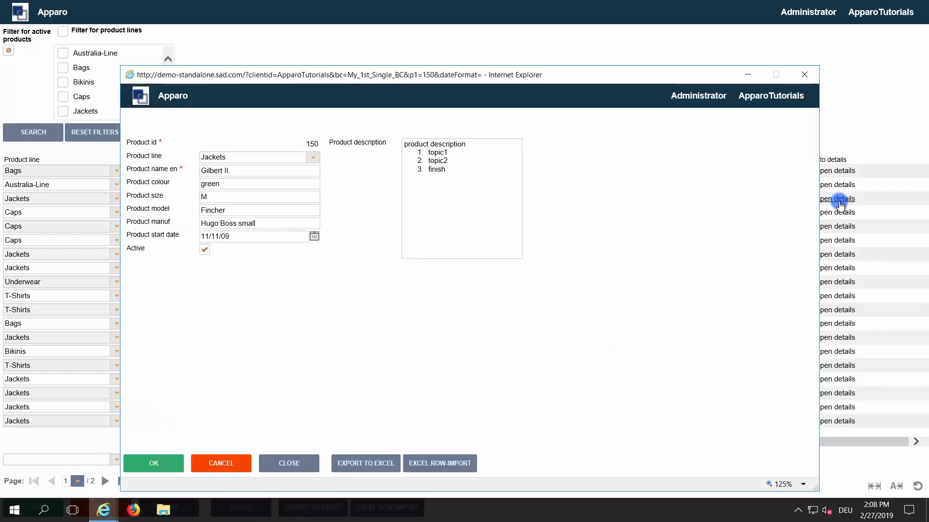
Make the whole product description of Gilbert II. bold, and close the detail window and the table run
click(423, 165)
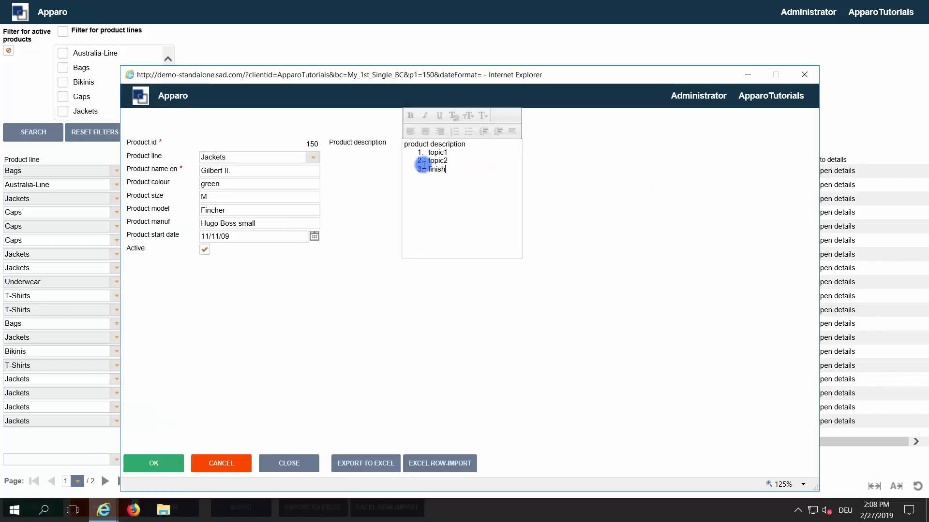
drag(454, 170, 404, 143)
click(411, 116)
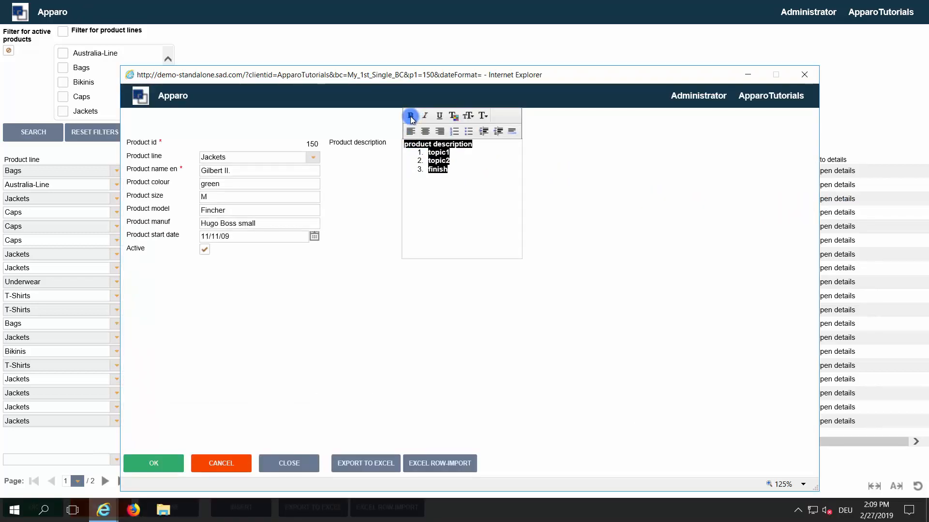
click(474, 213)
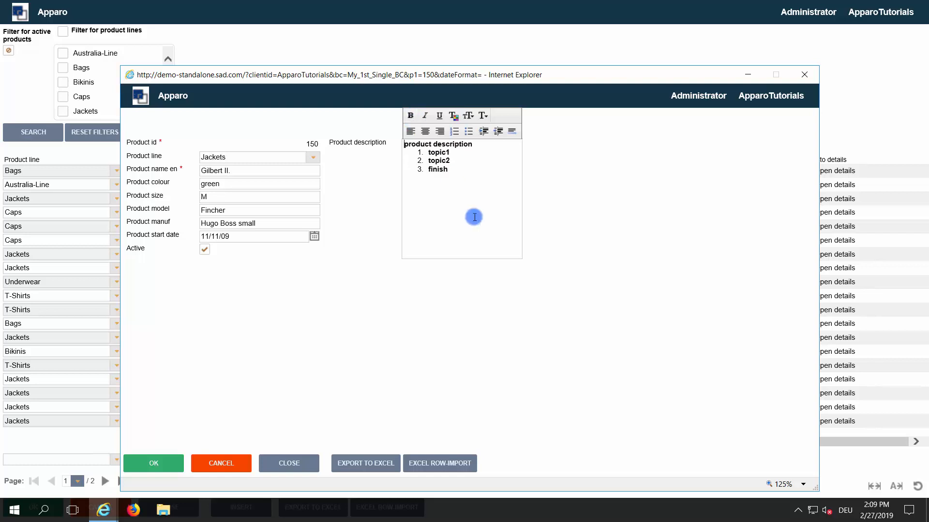
click(289, 464)
click(166, 448)
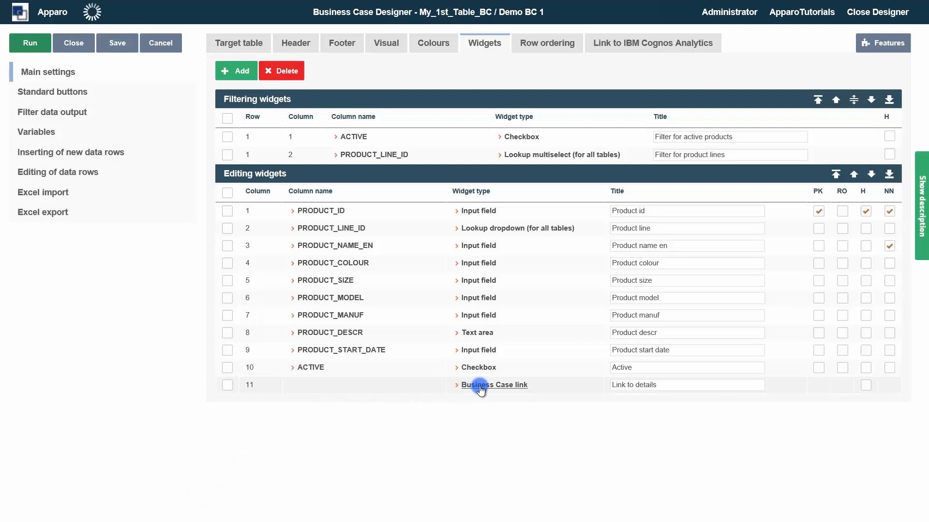
Set the Business Case link widget to display the detail Business Case in the same window and apply the settings
click(182, 69)
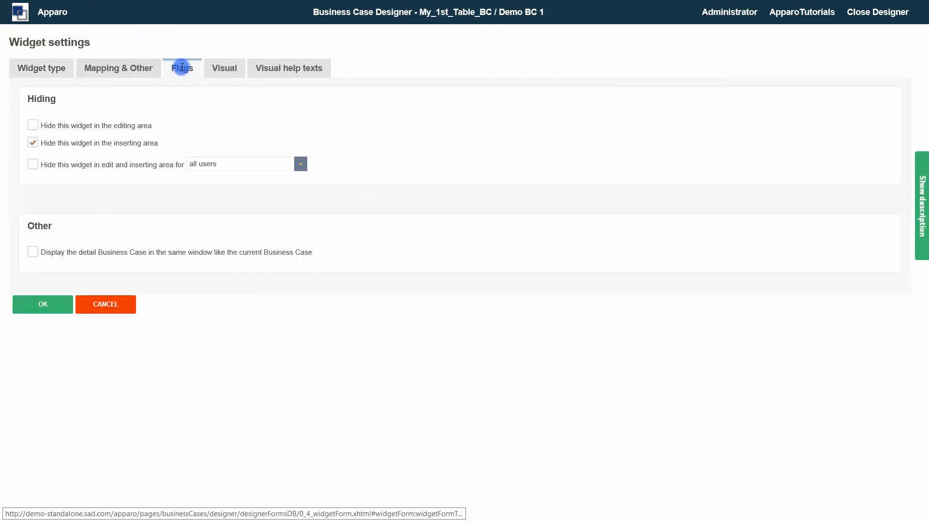
click(31, 253)
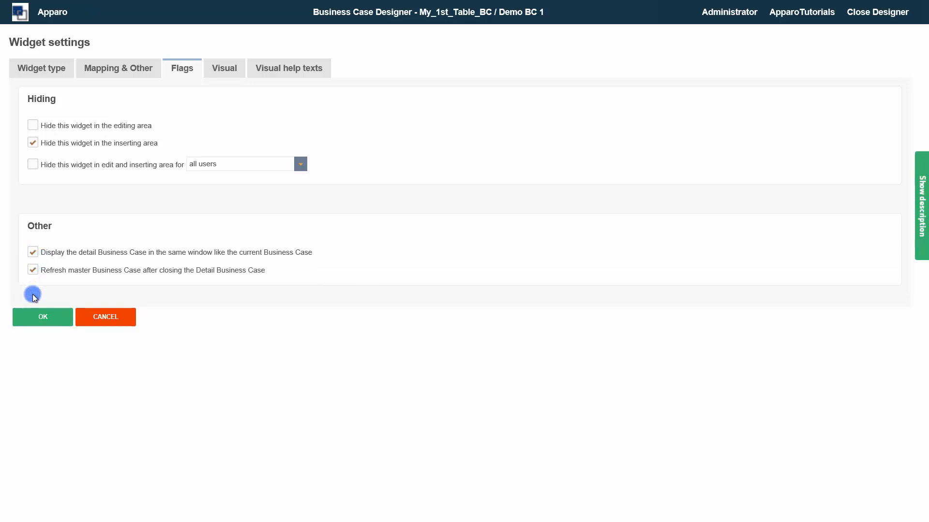
click(39, 319)
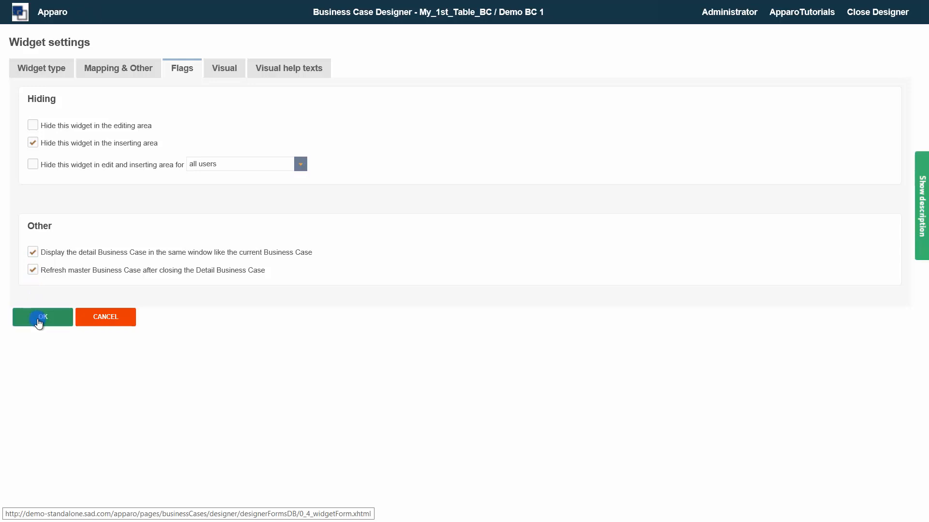
Run Demo BC 1, set the size of "New product" to XL through its details link, and close the detail view and run
click(30, 45)
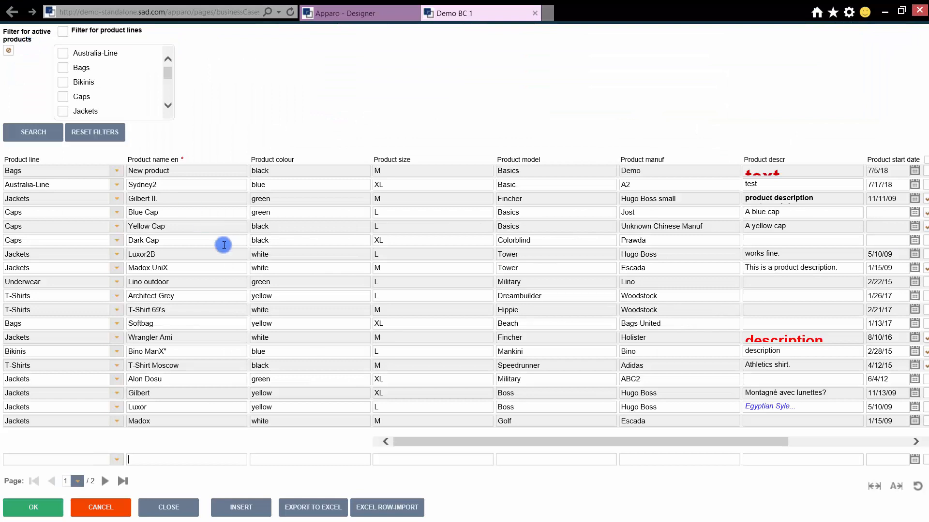
drag(415, 442, 635, 441)
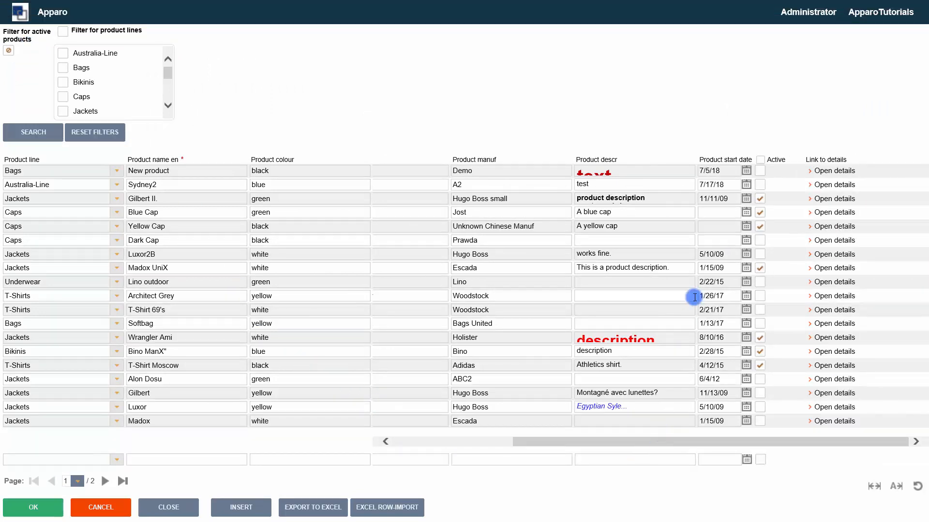
click(835, 171)
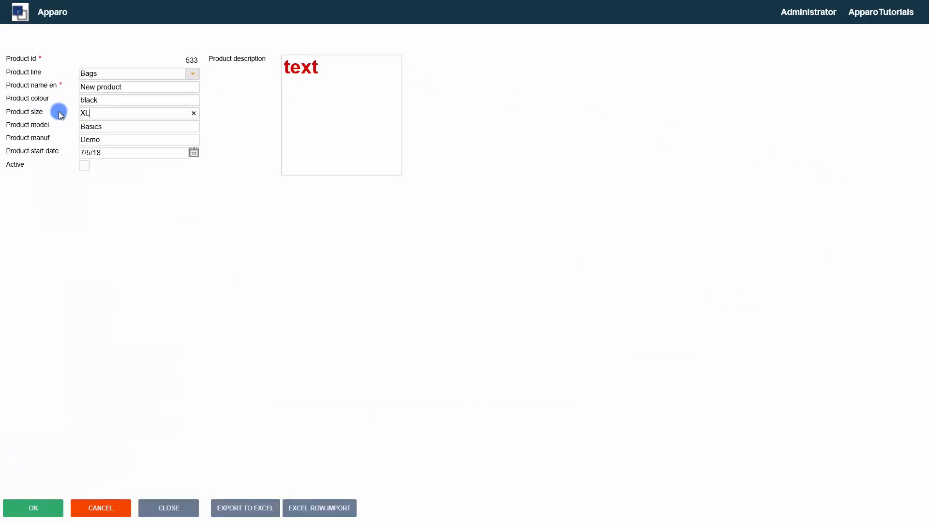
click(148, 512)
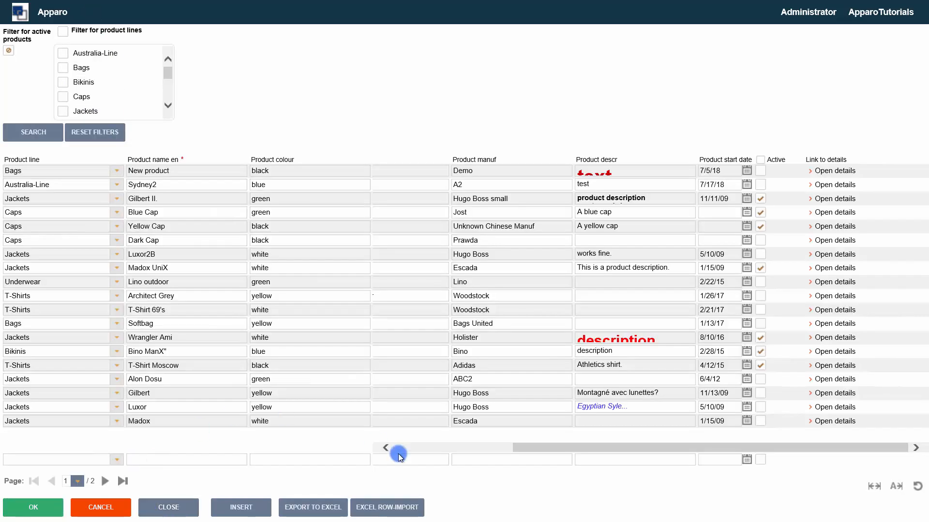
drag(571, 449, 425, 453)
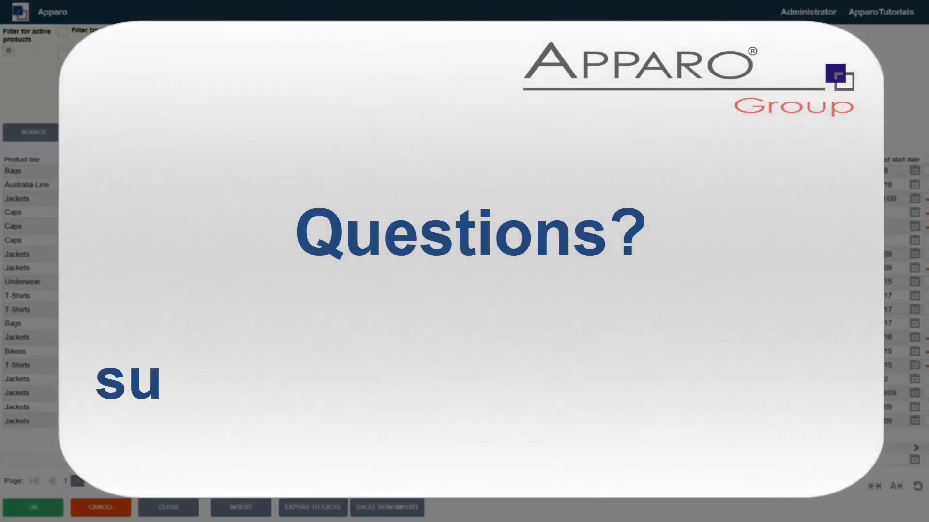
click(161, 513)
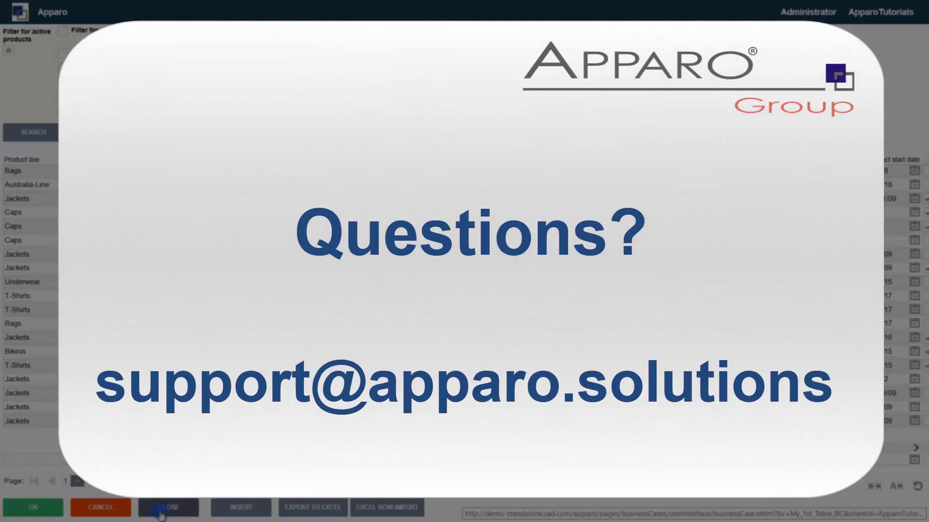